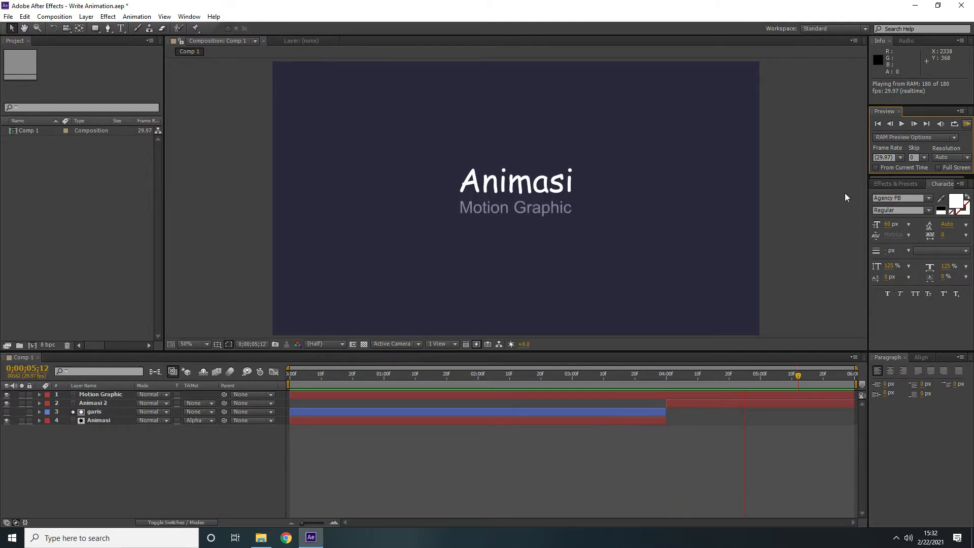
pyautogui.press('space')
pyautogui.click(885, 184)
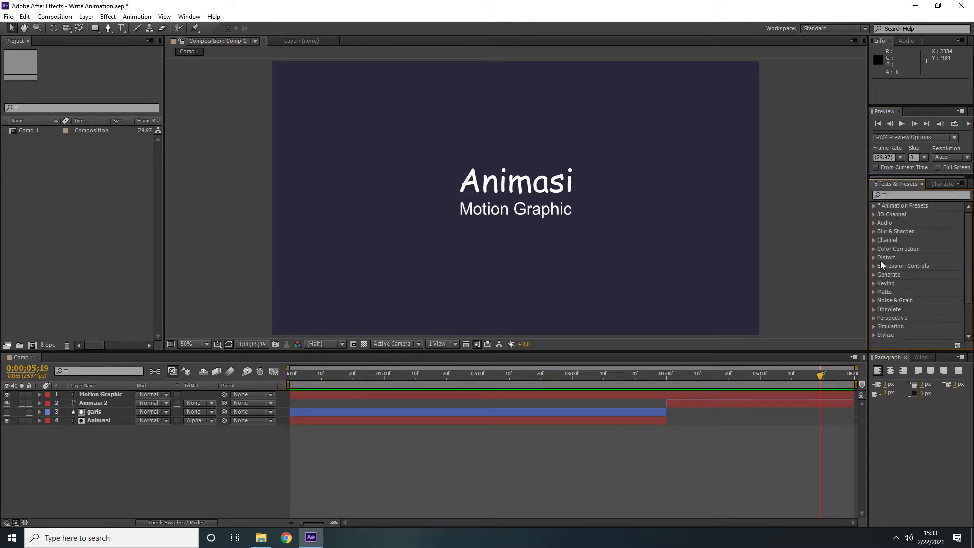
pyautogui.click(874, 240)
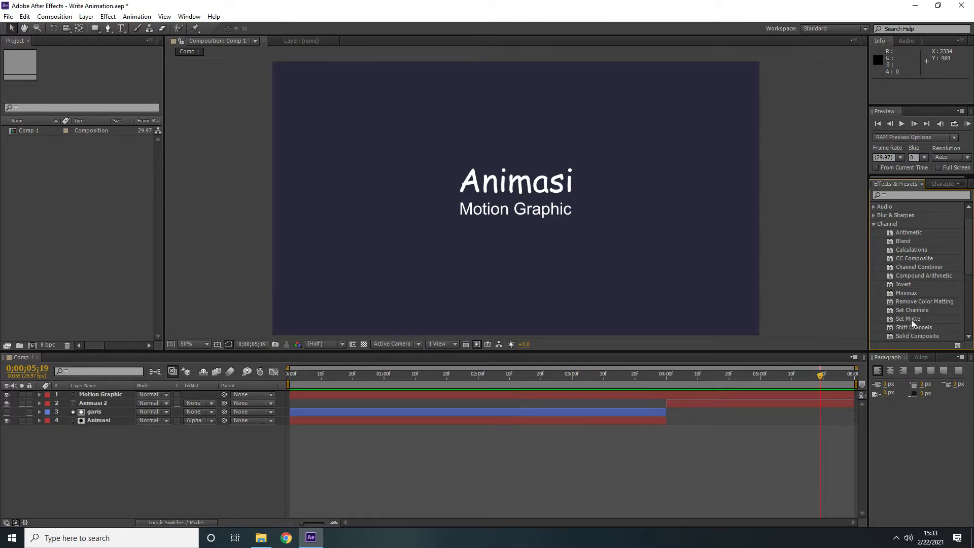
pyautogui.click(874, 224)
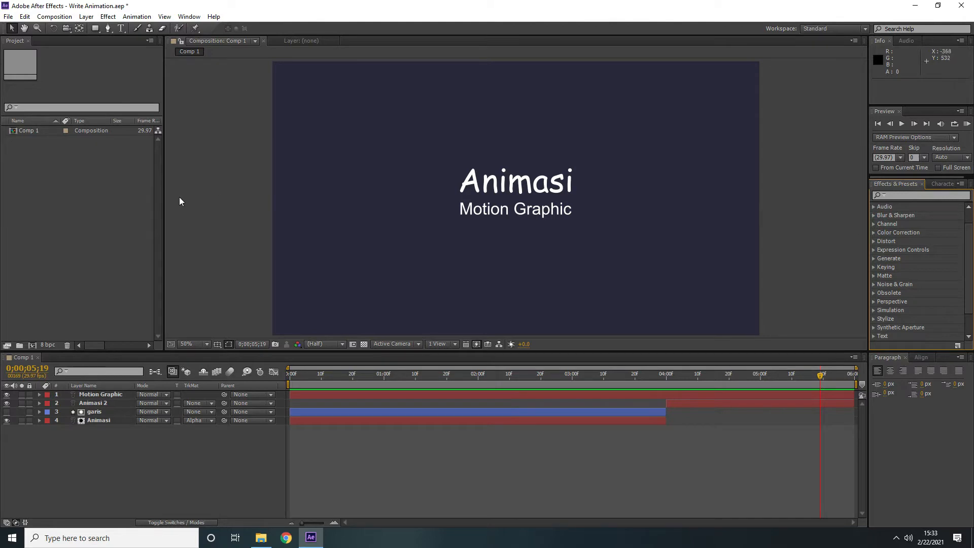
pyautogui.click(206, 194)
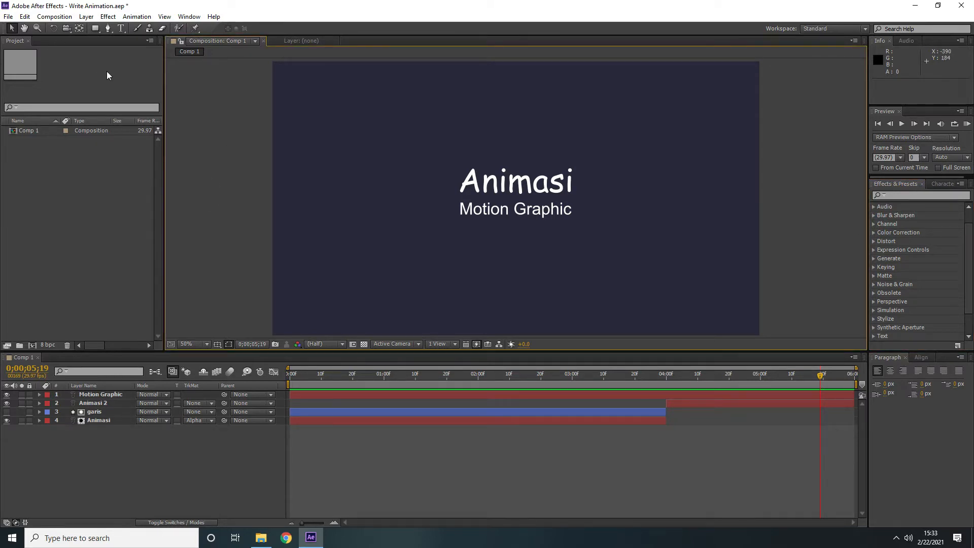
# Step: Create a new composition named "motion" with the default settings
pyautogui.click(55, 17)
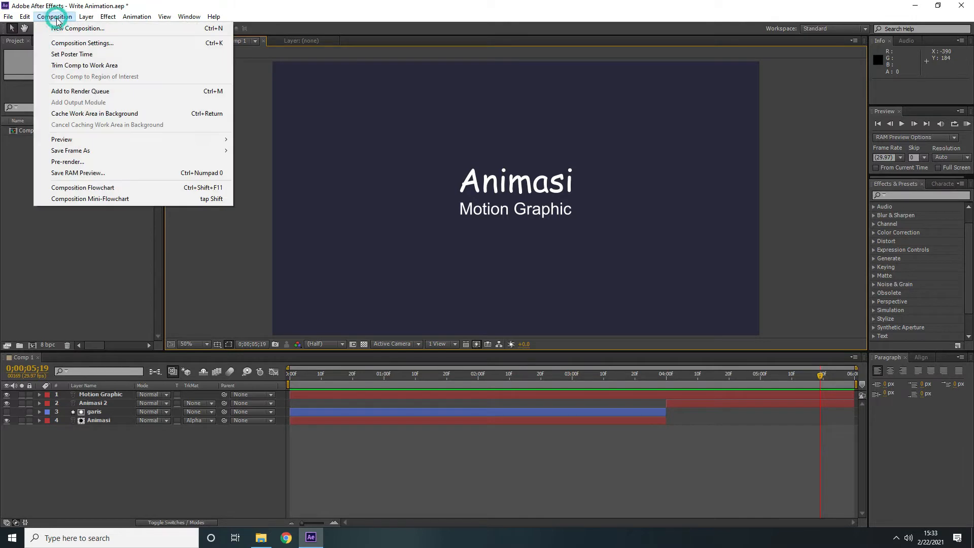
pyautogui.click(94, 28)
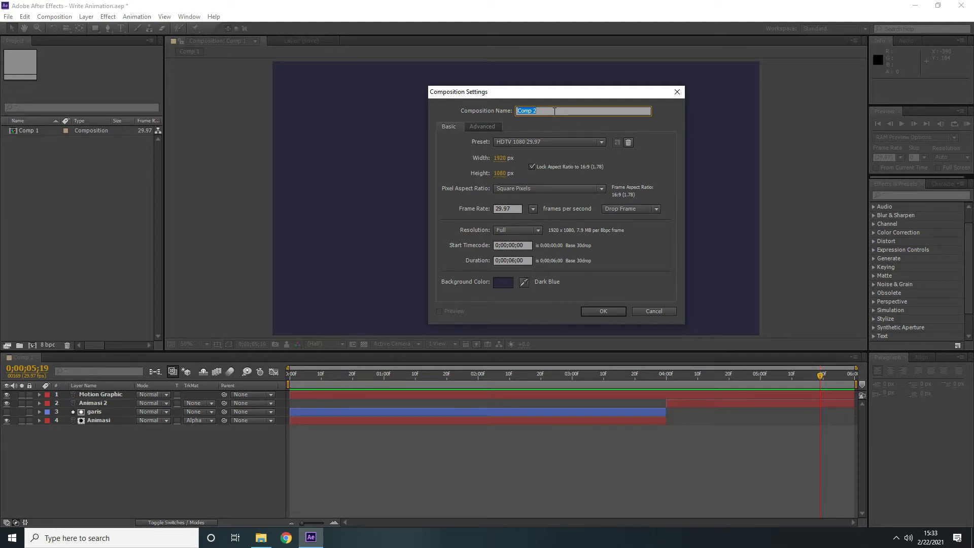
pyautogui.write('motion')
pyautogui.press('Return')
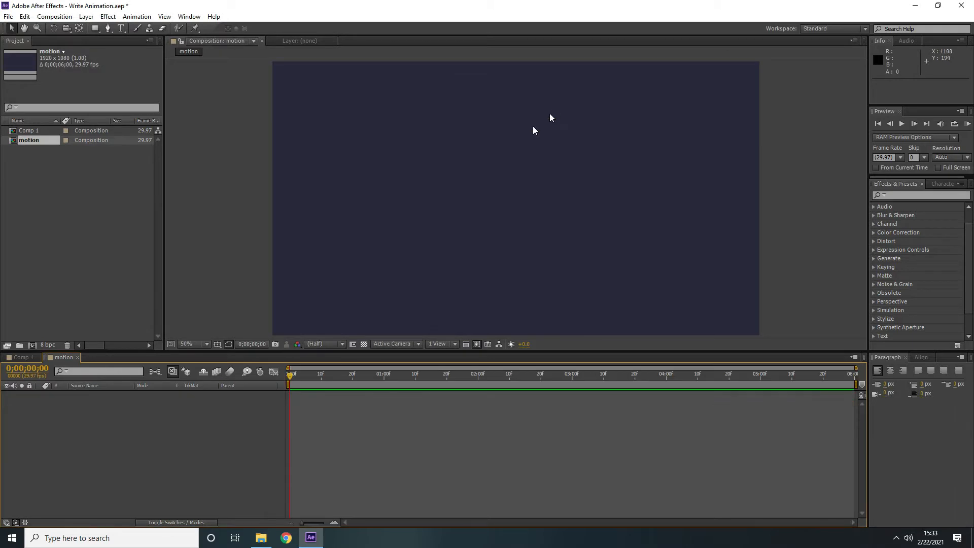
# Step: Add a text layer reading "Animasi" to the motion composition
pyautogui.rightClick(178, 432)
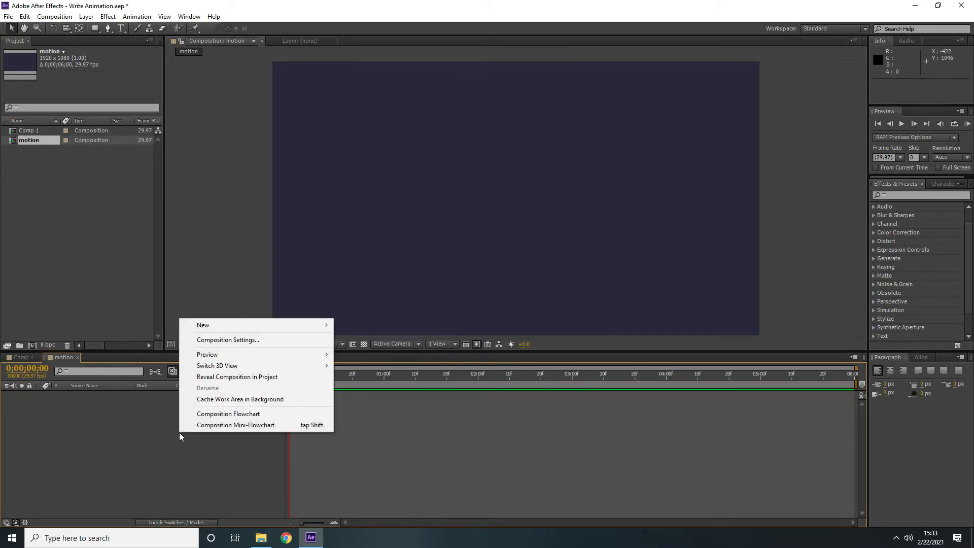
pyautogui.moveTo(300, 327)
pyautogui.click(354, 339)
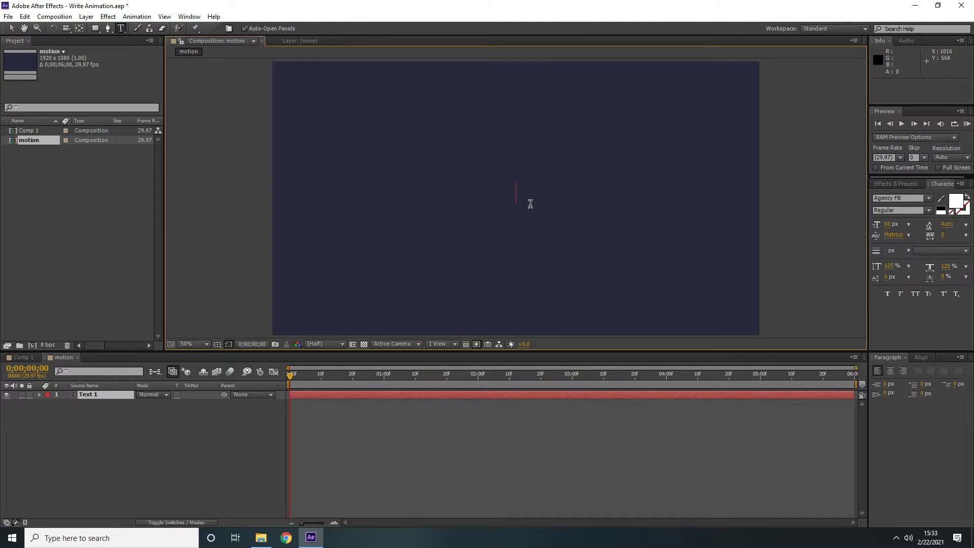
pyautogui.write('Animasi')
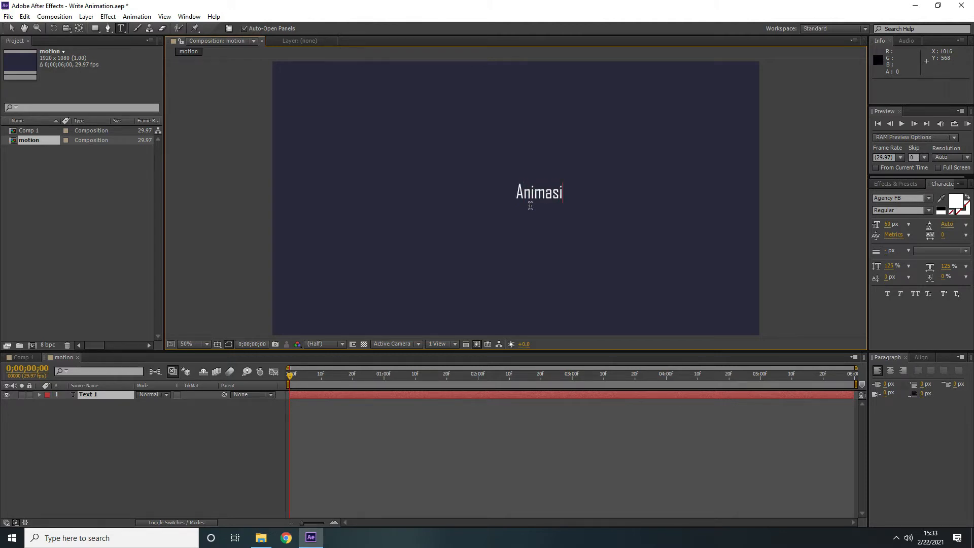
pyautogui.click(12, 28)
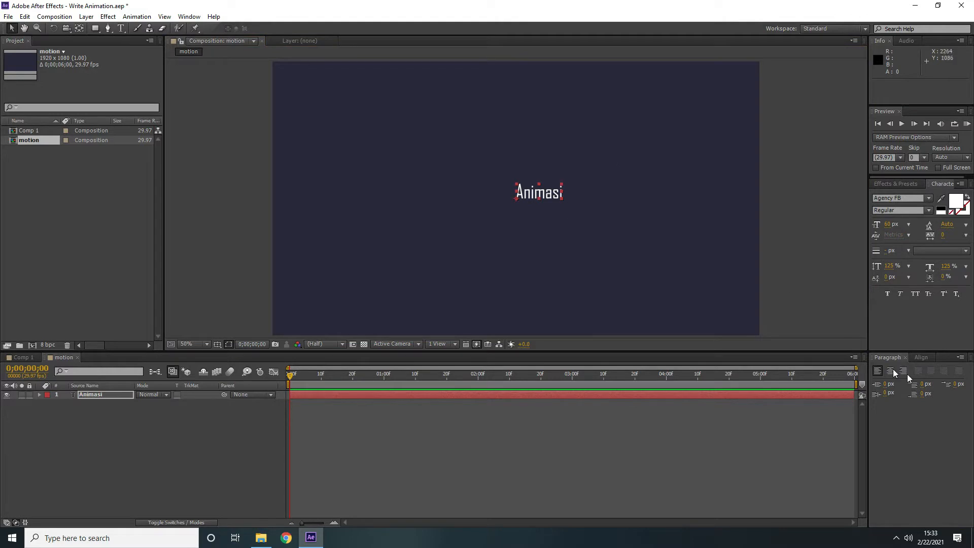
# Step: Centre the Animasi text horizontally and vertically in the composition
pyautogui.click(923, 358)
pyautogui.click(896, 381)
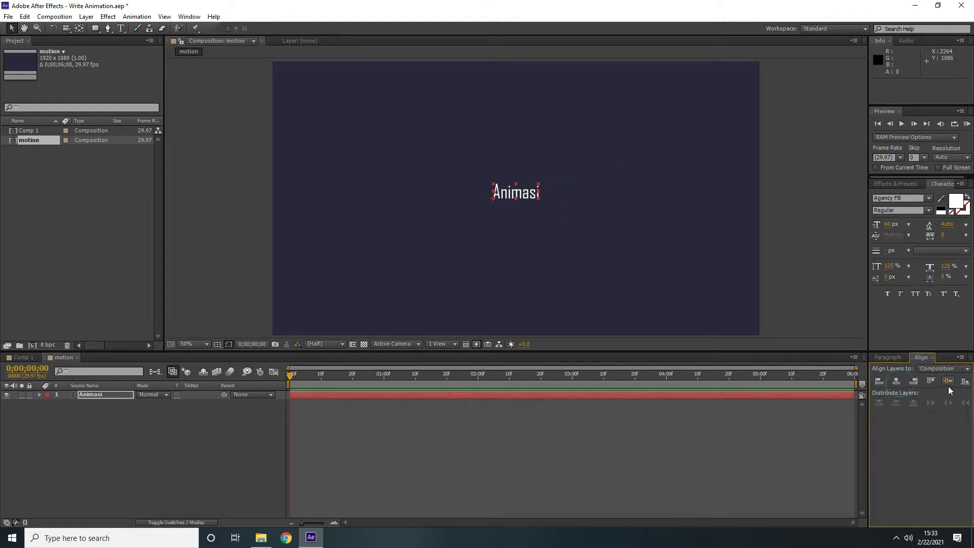
pyautogui.click(951, 386)
pyautogui.click(950, 385)
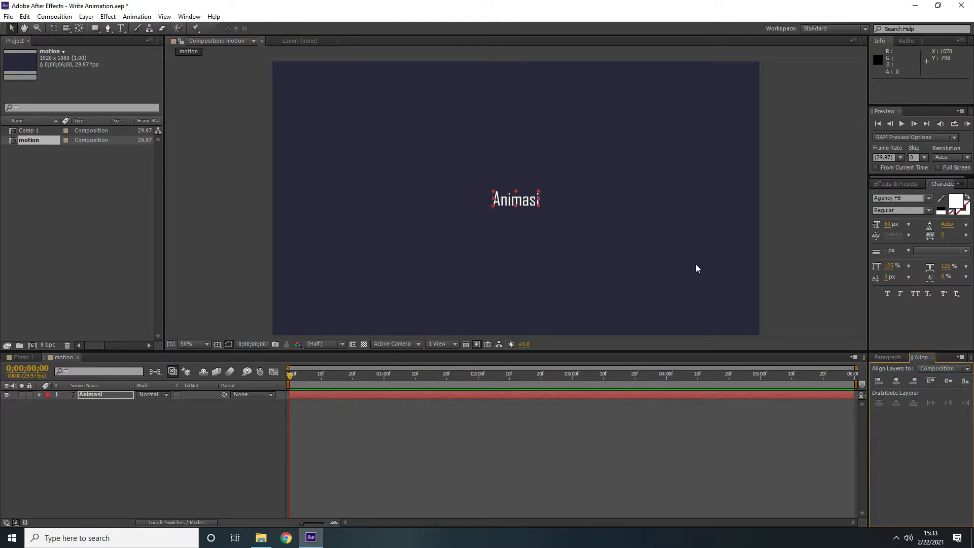
# Step: Set the Animasi text's font to Comic Sans MS and re-centre the layer in the composition
pyautogui.click(929, 198)
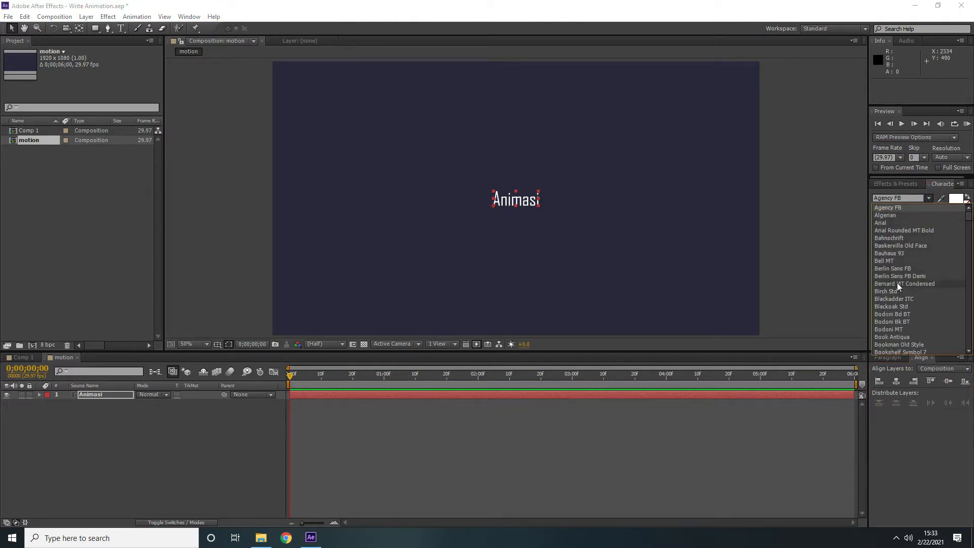
pyautogui.scroll(-4, 897, 282)
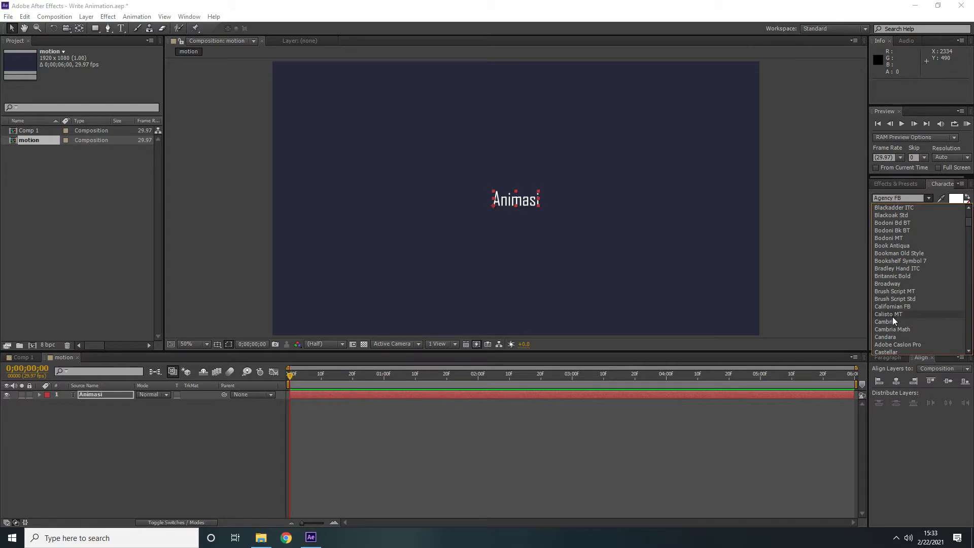
pyautogui.scroll(-3, 893, 316)
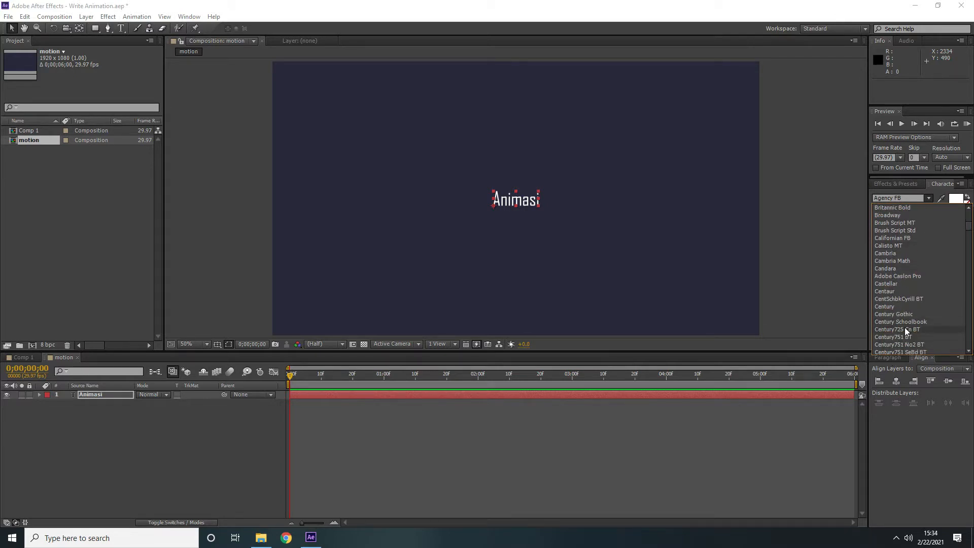
pyautogui.click(897, 308)
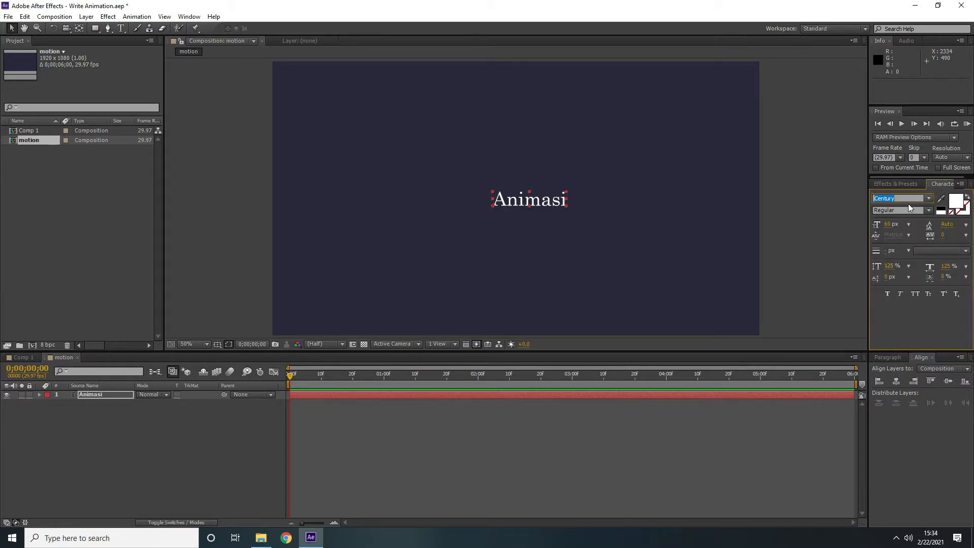
pyautogui.press('Down')
pyautogui.press('Down')
pyautogui.press('Down')
pyautogui.press('Down')
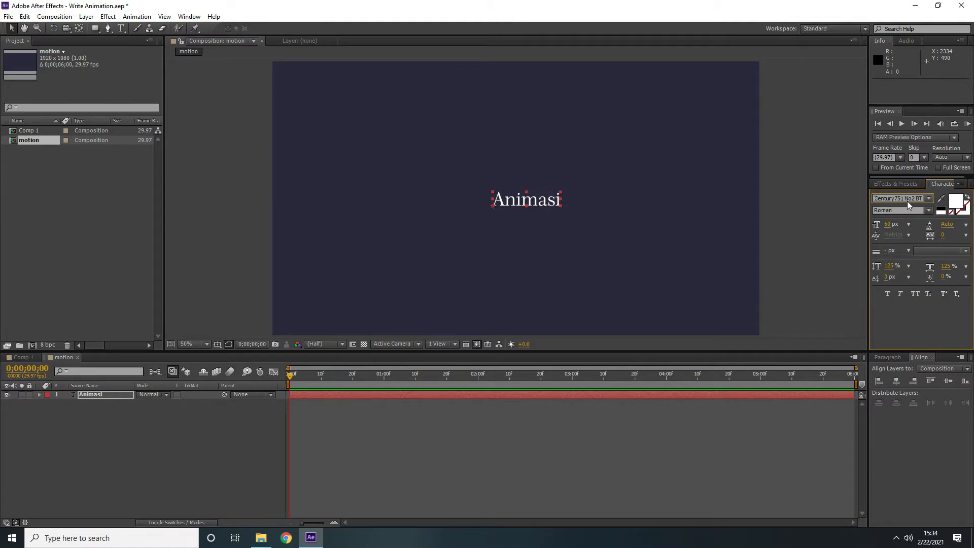
pyautogui.press('Down')
pyautogui.press('Down')
pyautogui.press('Down')
pyautogui.press('Down')
pyautogui.press('Down')
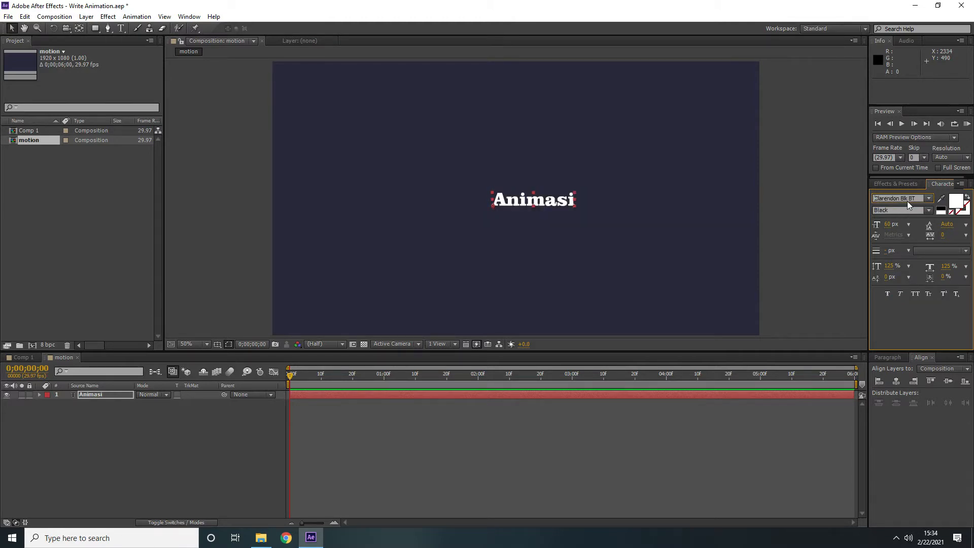
pyautogui.press('Down')
pyautogui.press('Down')
pyautogui.press('Down')
pyautogui.press('Down')
pyautogui.press('Down')
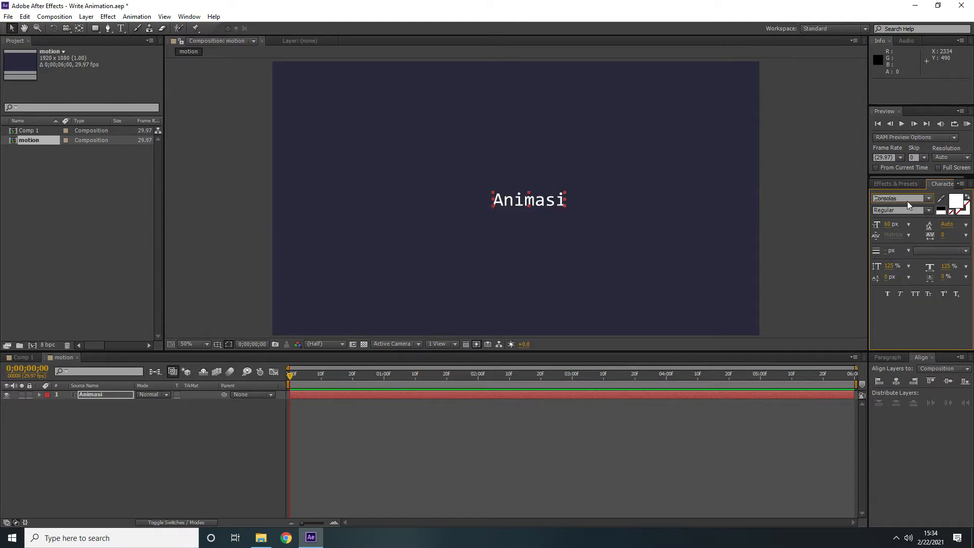
pyautogui.press('Down')
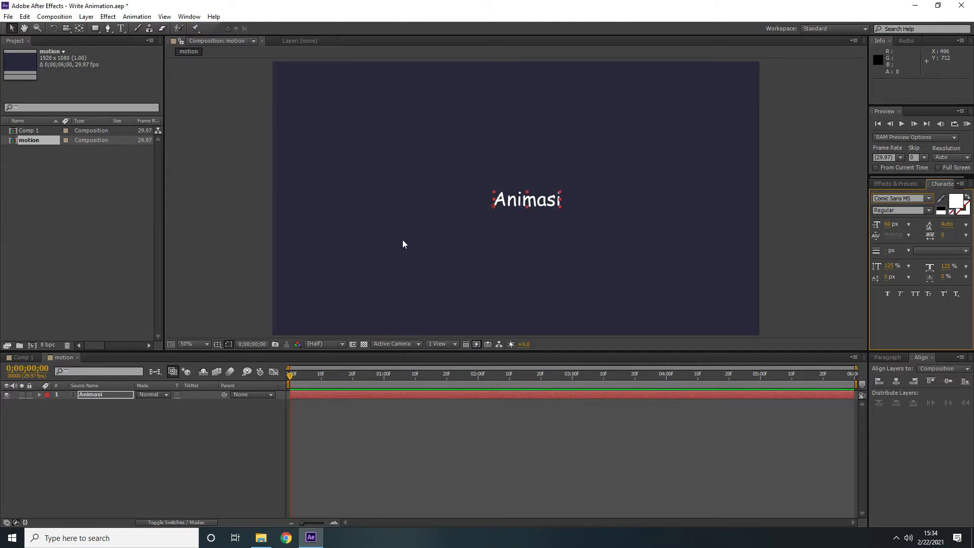
pyautogui.click(896, 382)
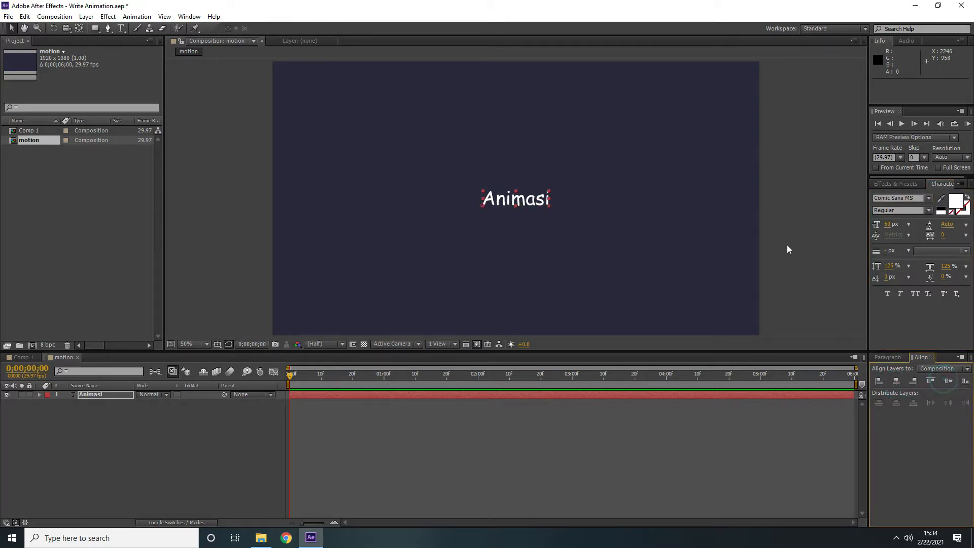
# Step: Scale the Animasi text up to about 159% and centre it horizontally and vertically in the composition
pyautogui.click(549, 191)
pyautogui.click(540, 199)
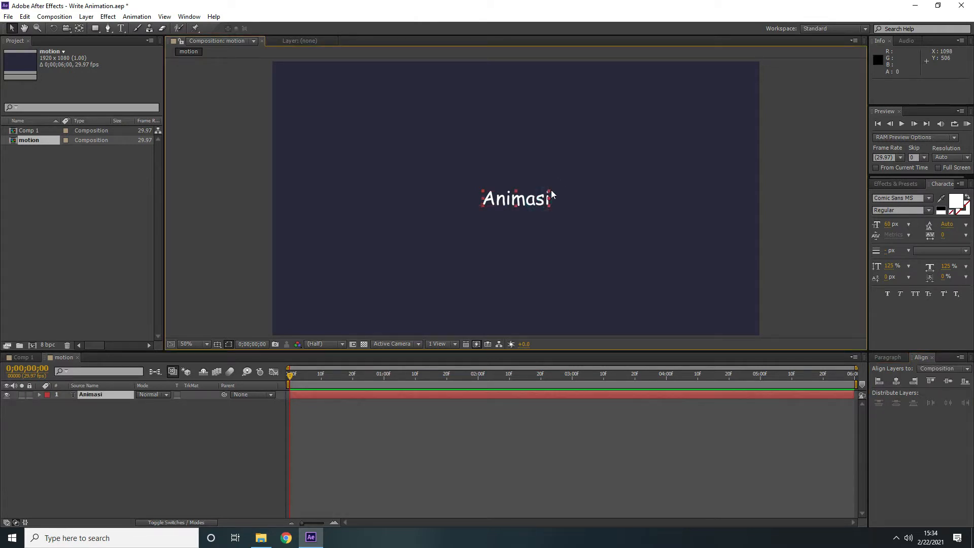
pyautogui.moveTo(548, 188); pyautogui.dragTo(589, 167)
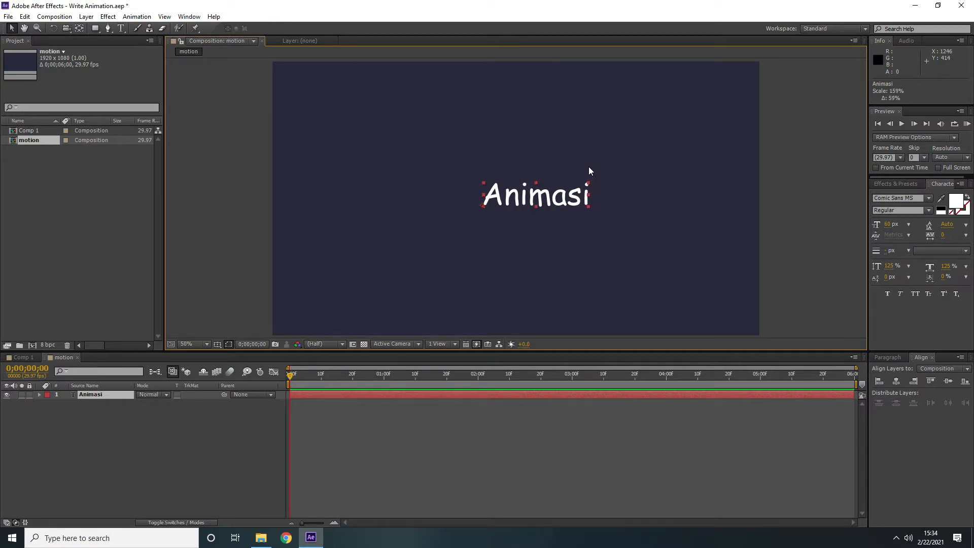
pyautogui.click(896, 381)
pyautogui.click(948, 382)
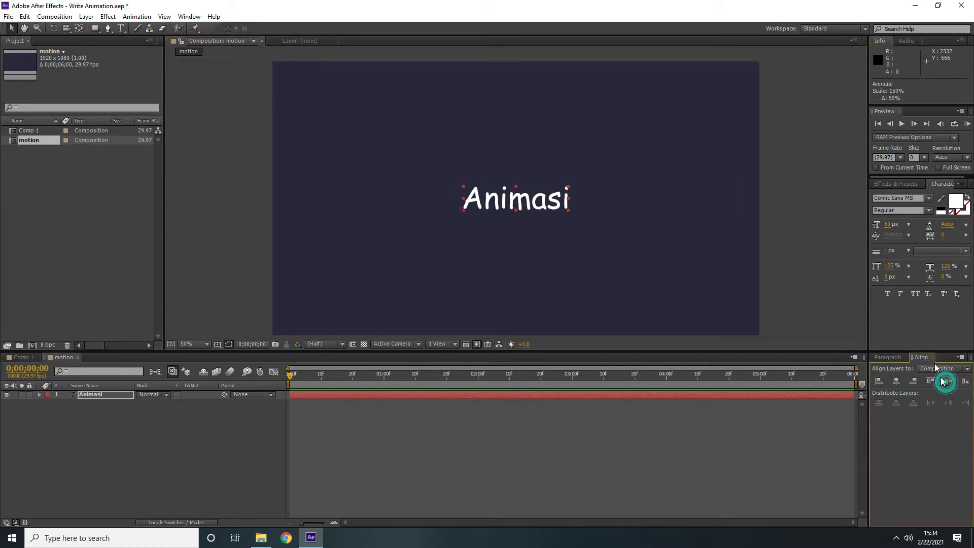
pyautogui.click(798, 210)
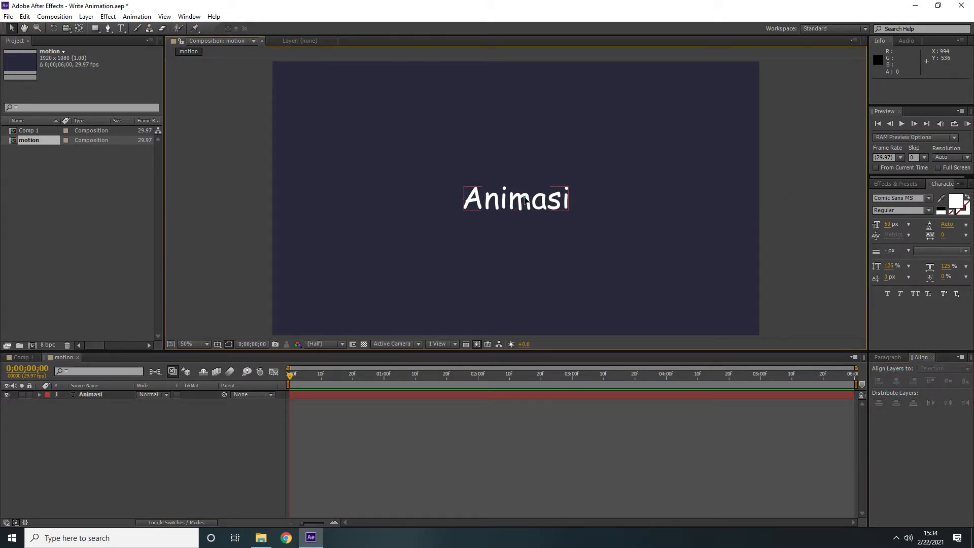
pyautogui.click(526, 202)
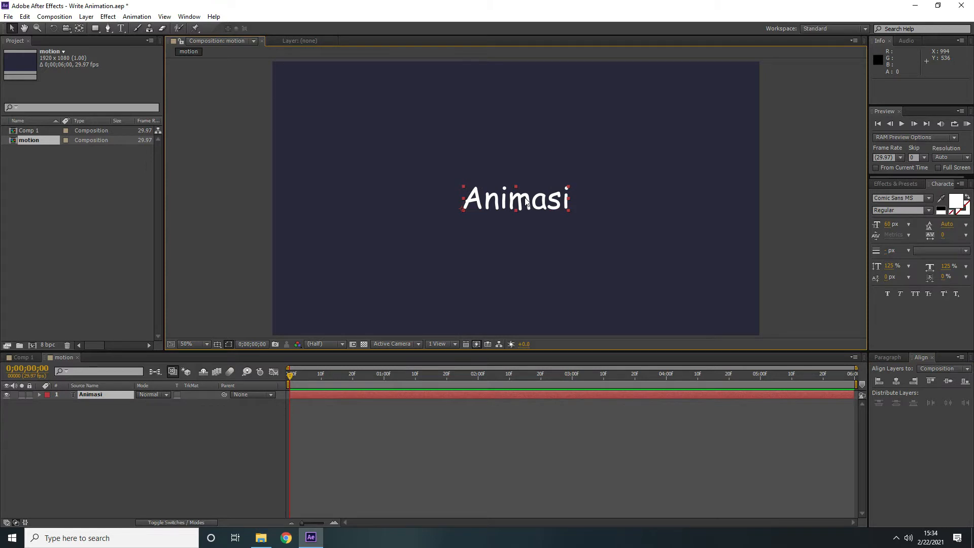
pyautogui.click(791, 189)
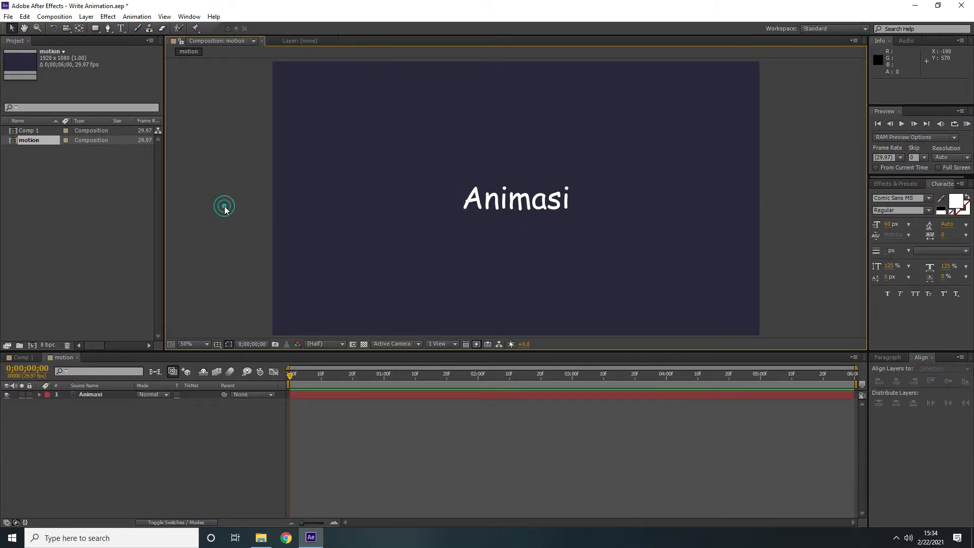
pyautogui.click(101, 422)
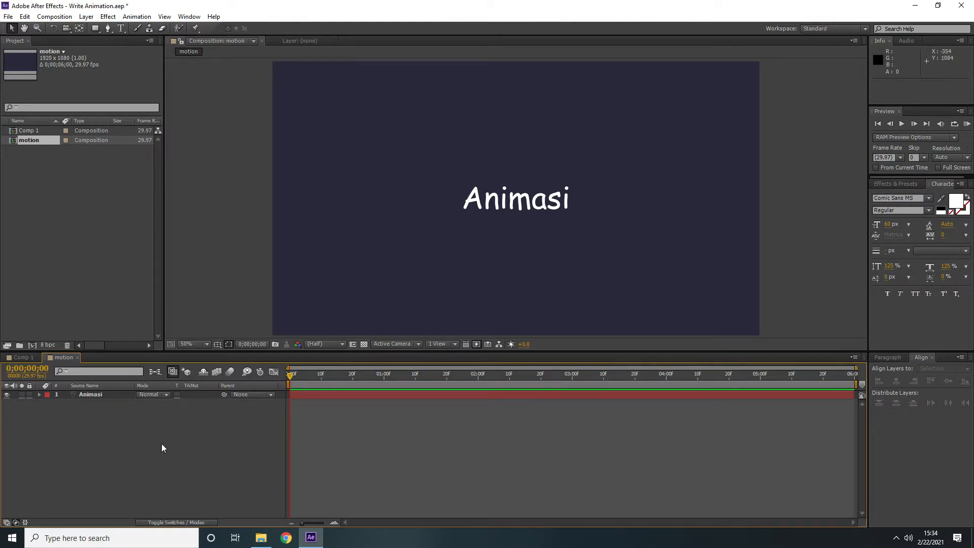
# Step: Show the layer switches columns in the timeline in place of the blending mode and track matte columns
pyautogui.click(175, 523)
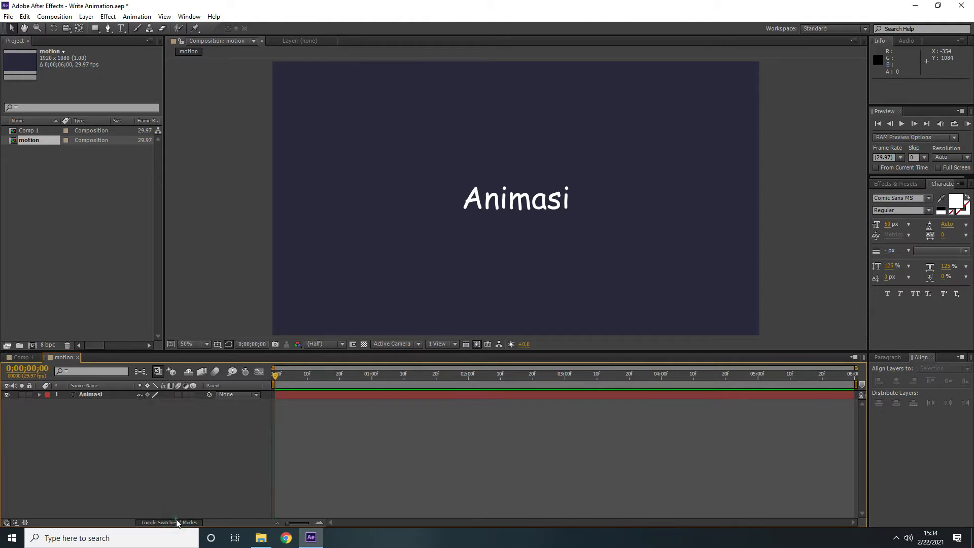
pyautogui.click(174, 523)
pyautogui.click(172, 523)
# Step: Activate the Pen tool and set its shape fill to None
pyautogui.click(108, 29)
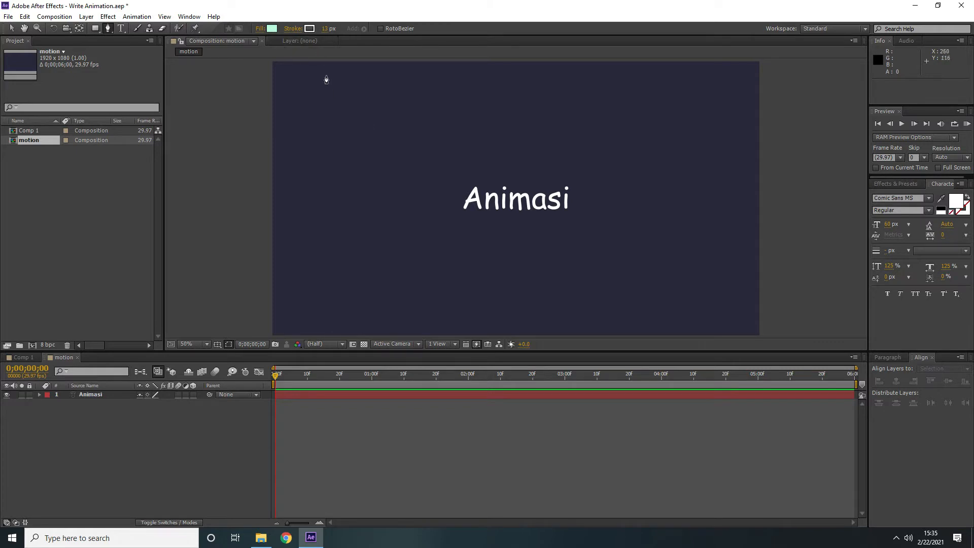
pyautogui.click(260, 28)
pyautogui.click(437, 243)
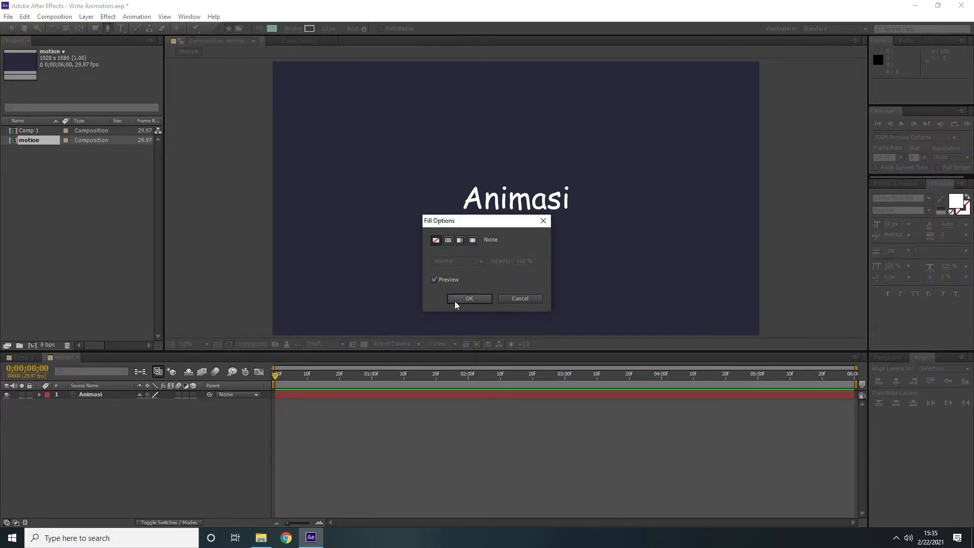
pyautogui.click(456, 300)
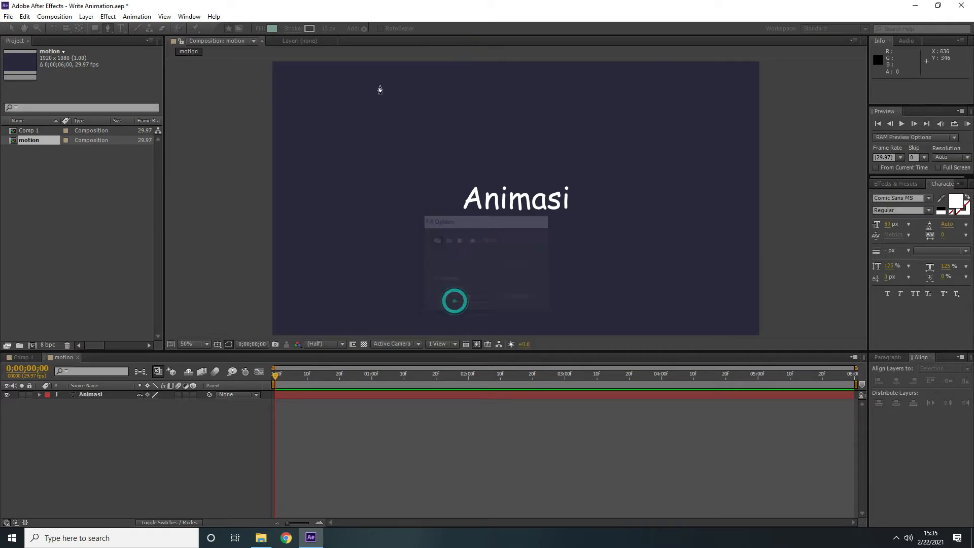
# Step: Set the Pen tool's shape stroke colour to a light green
pyautogui.click(327, 30)
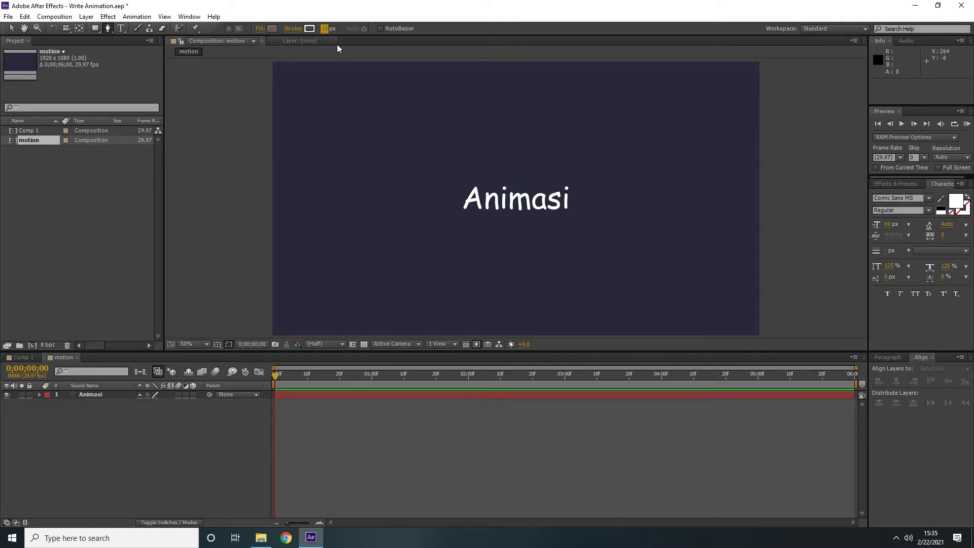
pyautogui.click(309, 29)
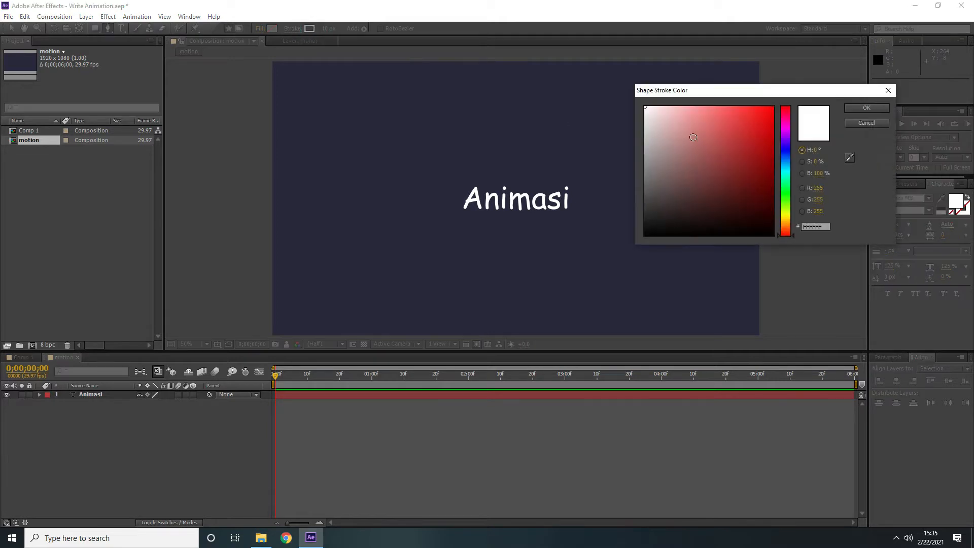
pyautogui.click(782, 180)
pyautogui.click(781, 198)
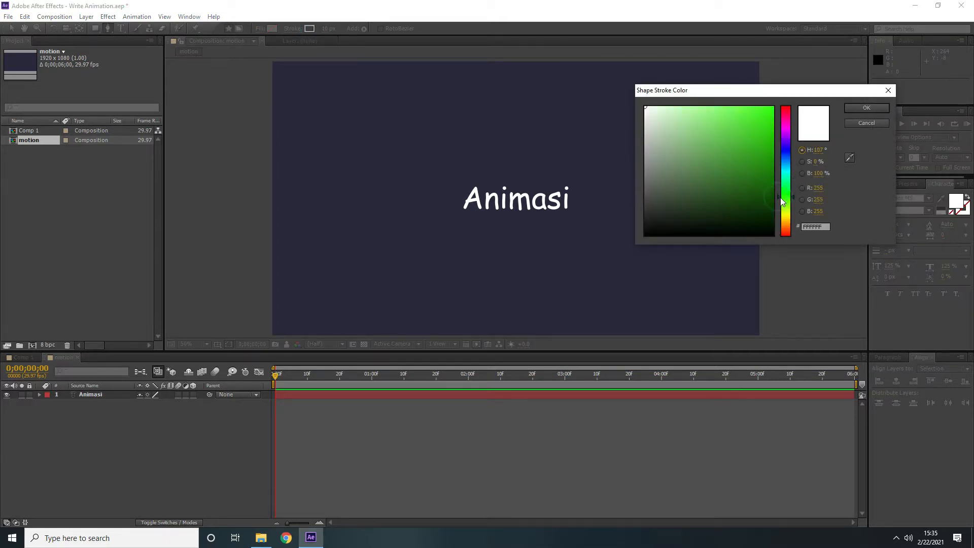
pyautogui.click(693, 110)
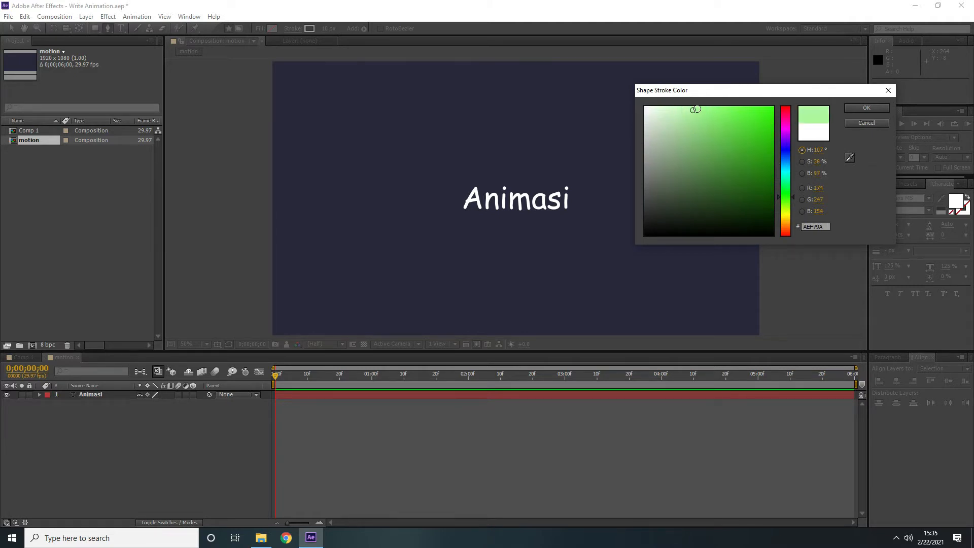
pyautogui.click(702, 109)
pyautogui.click(863, 107)
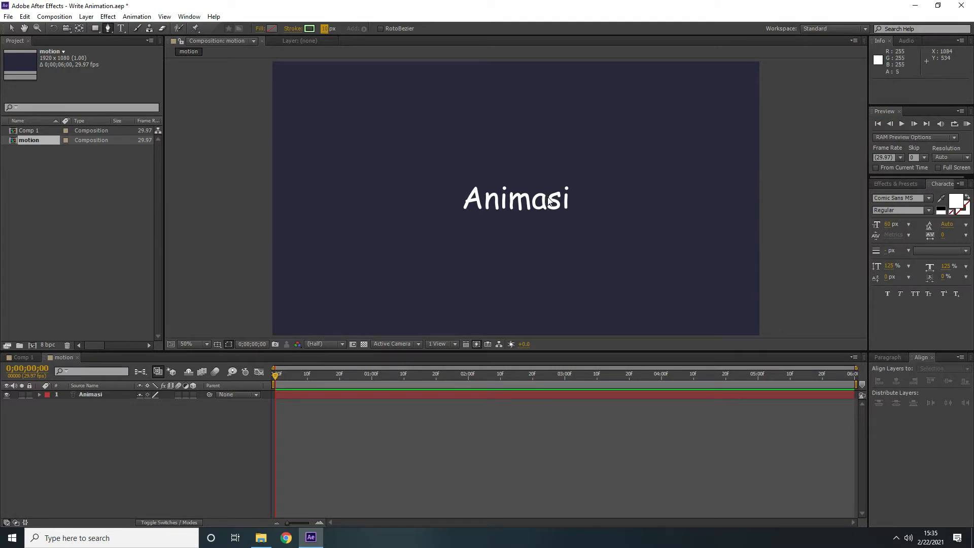
# Step: Draw a curved path from the peak of the letter A down its slanted first leg
pyautogui.scroll(1, 547, 202)
pyautogui.scroll(1, 488, 217)
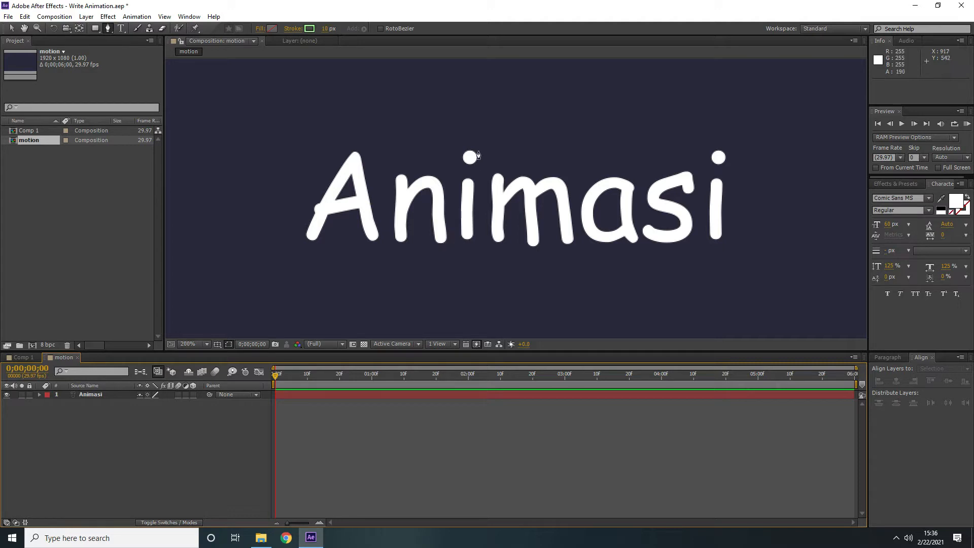
pyautogui.click(357, 151)
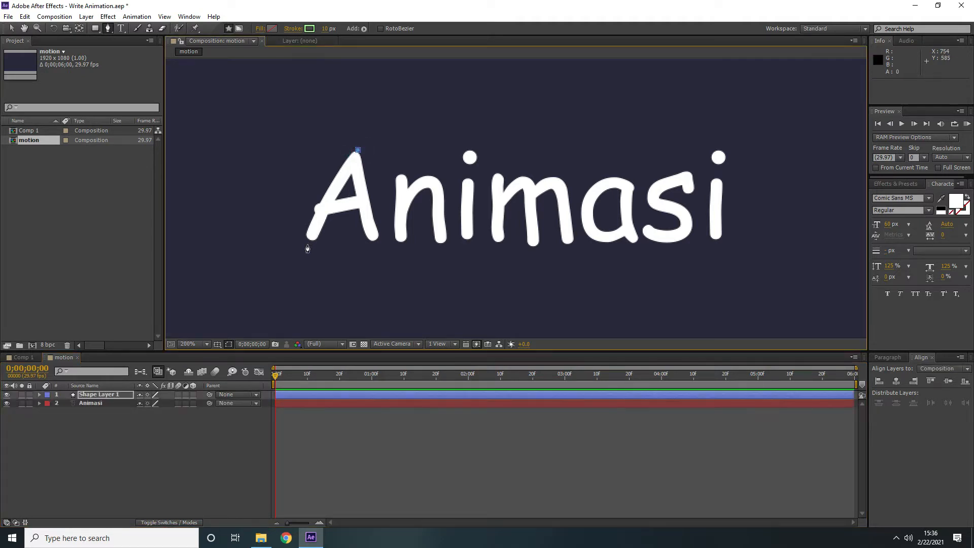
pyautogui.moveTo(307, 245)
pyautogui.mouseDown()
pyautogui.moveTo(302, 267)
pyautogui.moveTo(308, 245)
pyautogui.mouseUp()
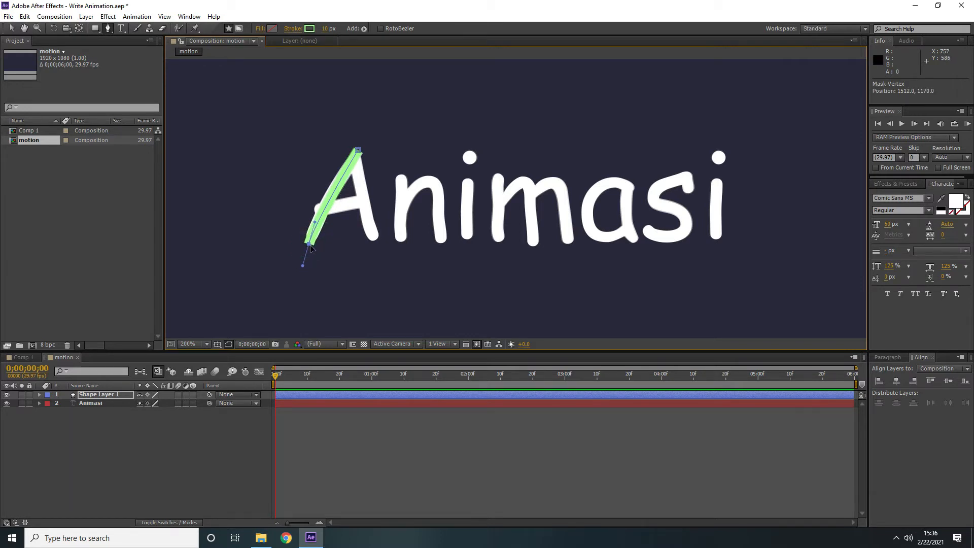
# Step: Set the shape's stroke width to 13 px
pyautogui.click(328, 30)
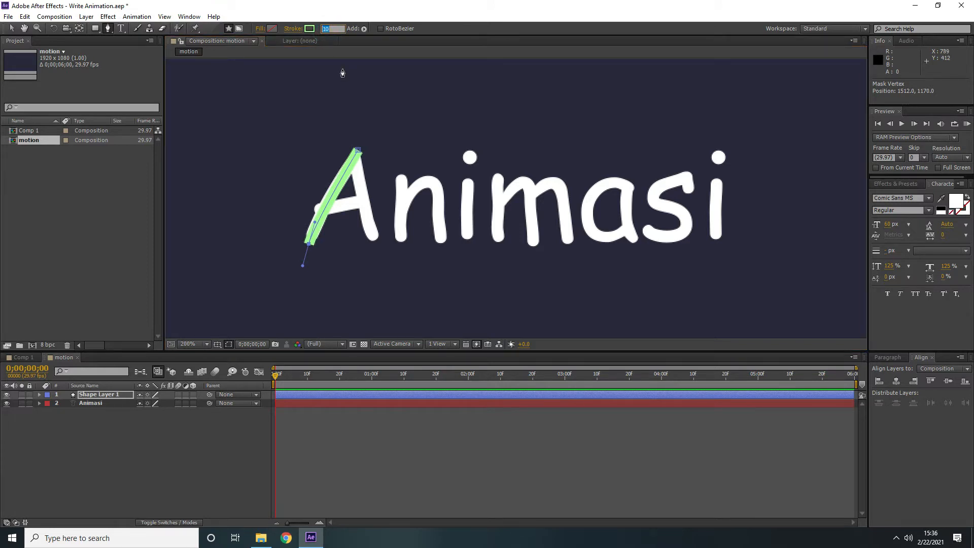
pyautogui.write('15')
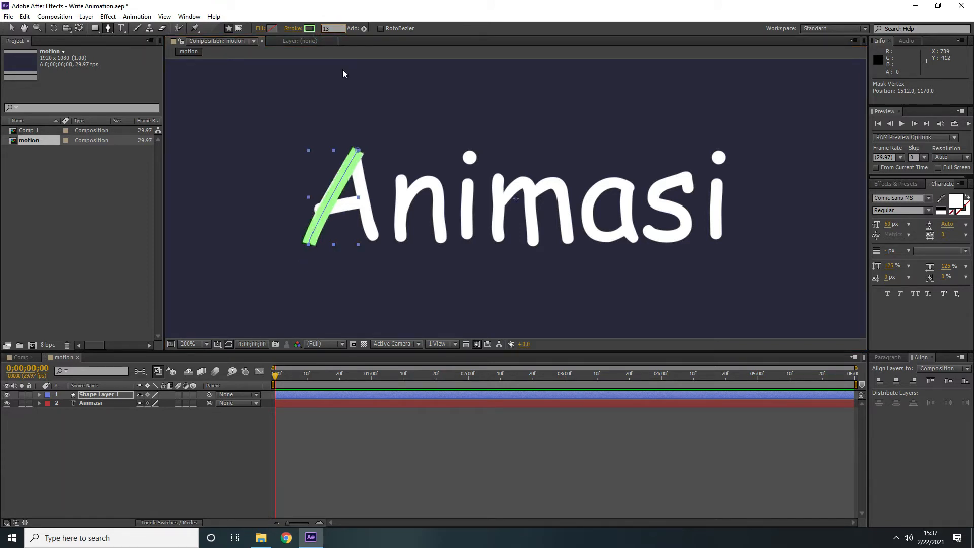
pyautogui.press('Return')
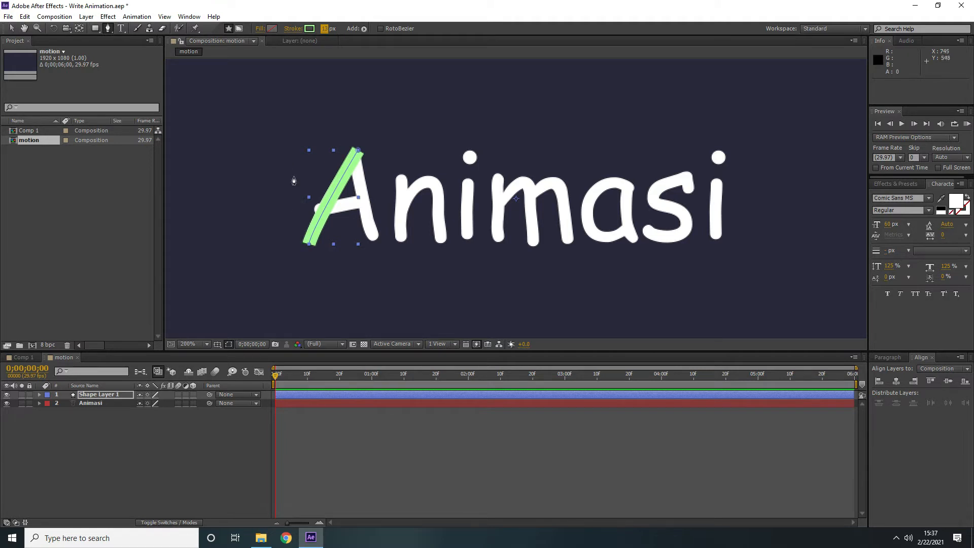
# Step: Continue the path from the A's first leg, around outside the letter, over its peak and down its second leg
pyautogui.click(293, 155)
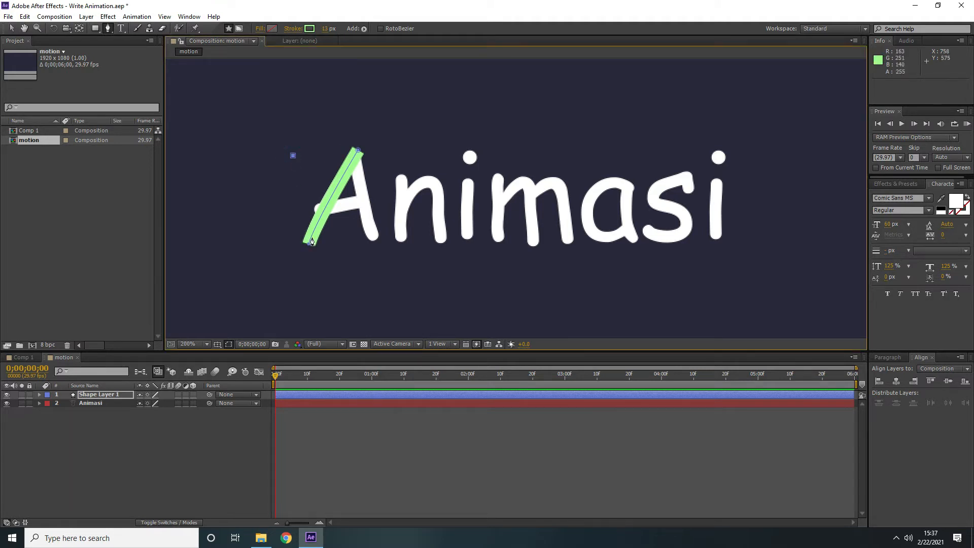
pyautogui.hotkey('ctrl', 'z')
pyautogui.moveTo(310, 248); pyautogui.dragTo(302, 266)
pyautogui.click(292, 154)
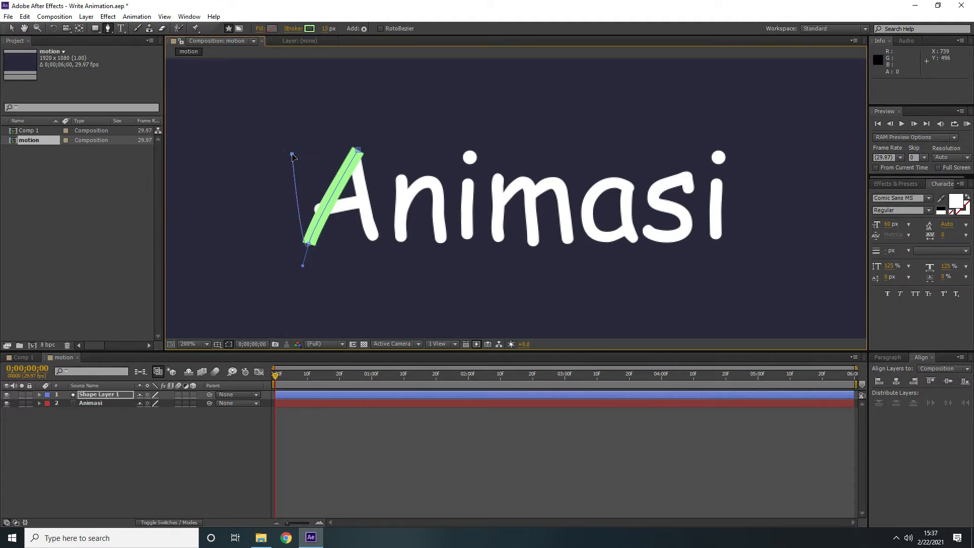
pyautogui.click(348, 142)
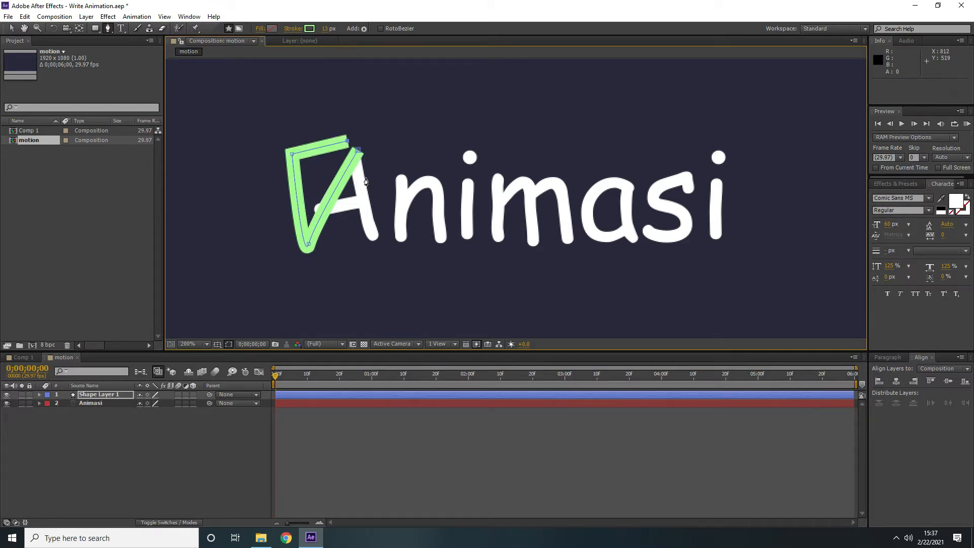
pyautogui.moveTo(377, 245); pyautogui.dragTo(386, 259)
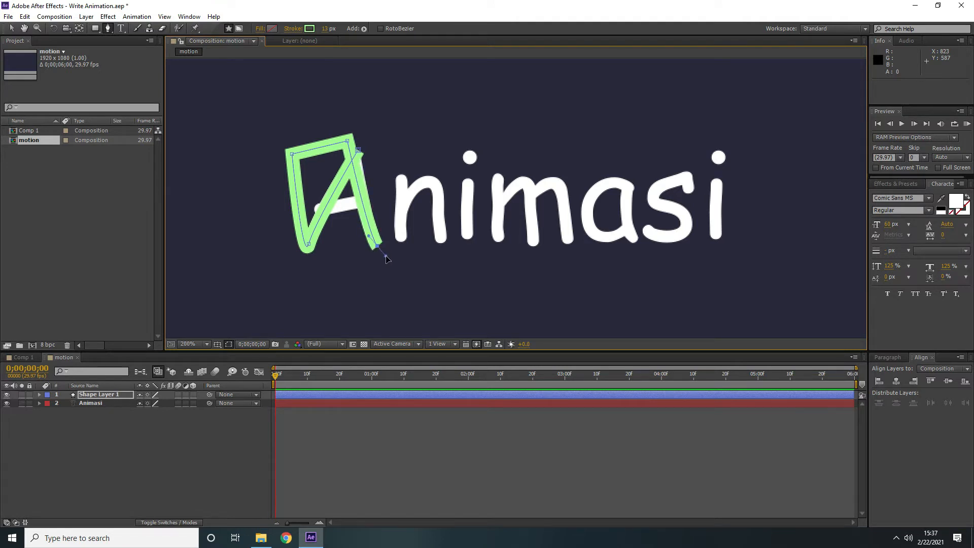
pyautogui.moveTo(348, 140); pyautogui.dragTo(353, 142)
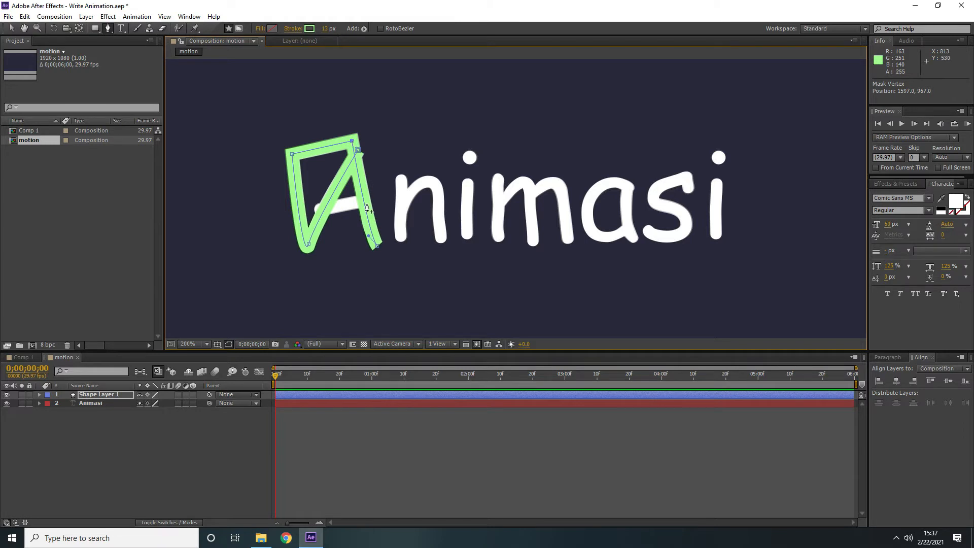
# Step: Extend the path from the foot of the A's second leg to outside the letter and across along its crossbar
pyautogui.click(377, 248)
pyautogui.click(287, 217)
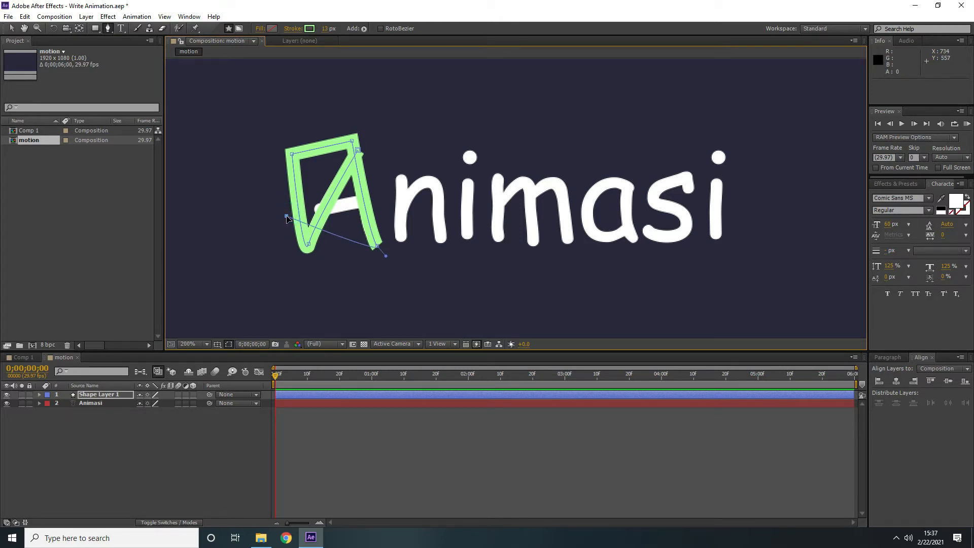
pyautogui.click(378, 197)
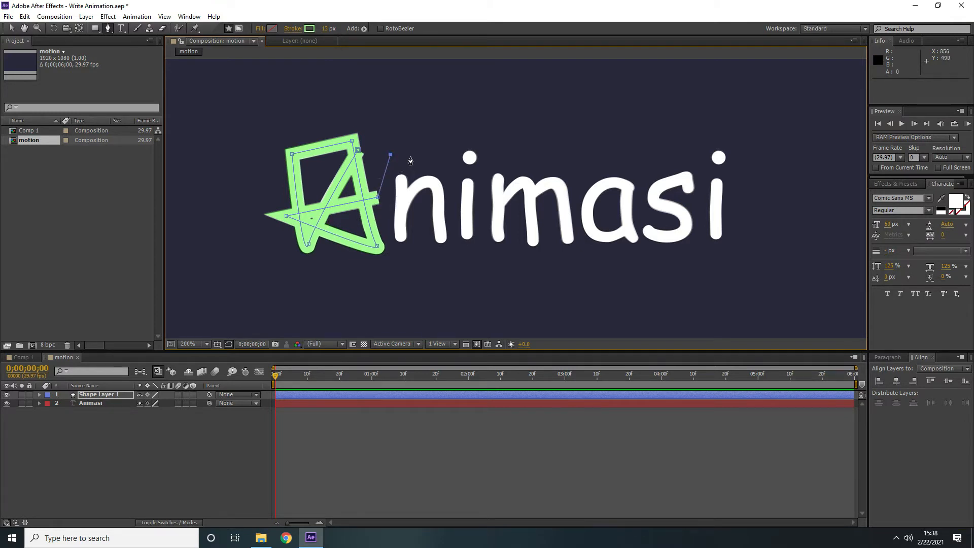
# Step: Continue the path from the crossbar to above the n and trace the n's stem, arch and second leg
pyautogui.click(390, 155)
pyautogui.click(400, 155)
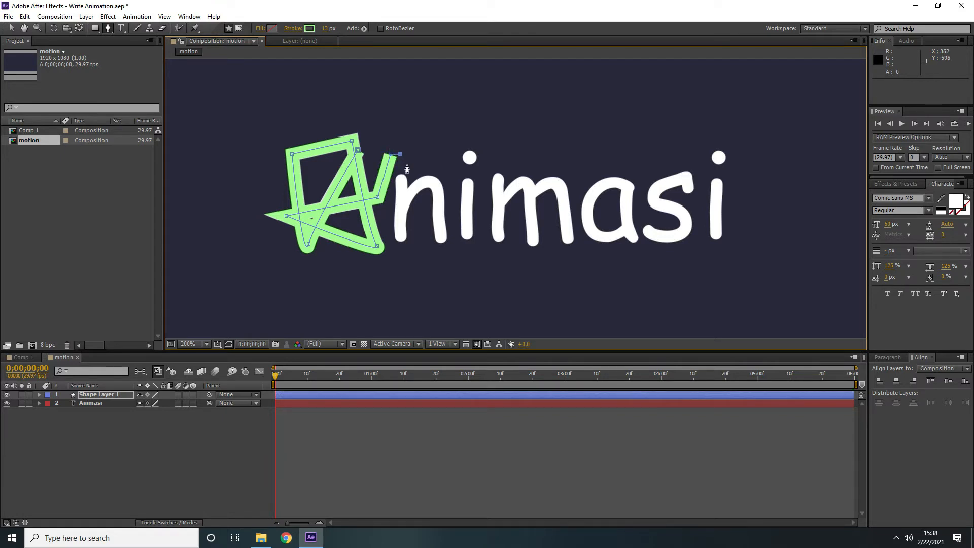
pyautogui.click(400, 251)
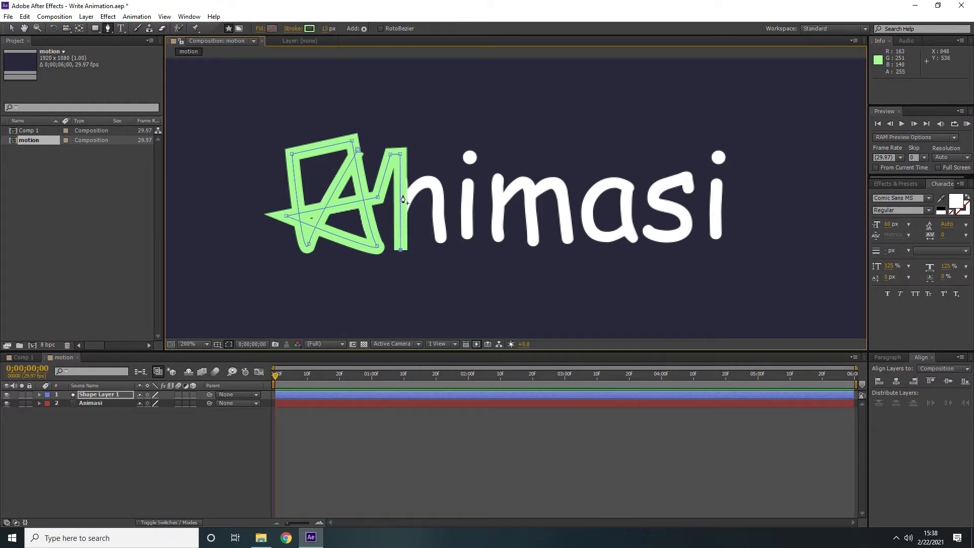
pyautogui.moveTo(412, 192); pyautogui.dragTo(437, 187)
pyautogui.click(439, 201)
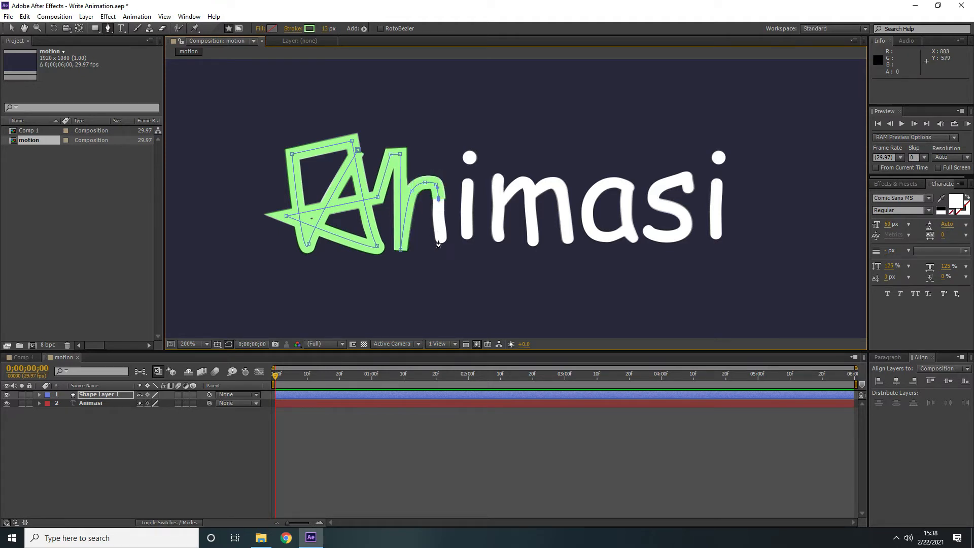
pyautogui.moveTo(441, 247); pyautogui.dragTo(449, 257)
# Step: Carry the path up from the foot of the n and trace down the stem of the first i
pyautogui.click(451, 173)
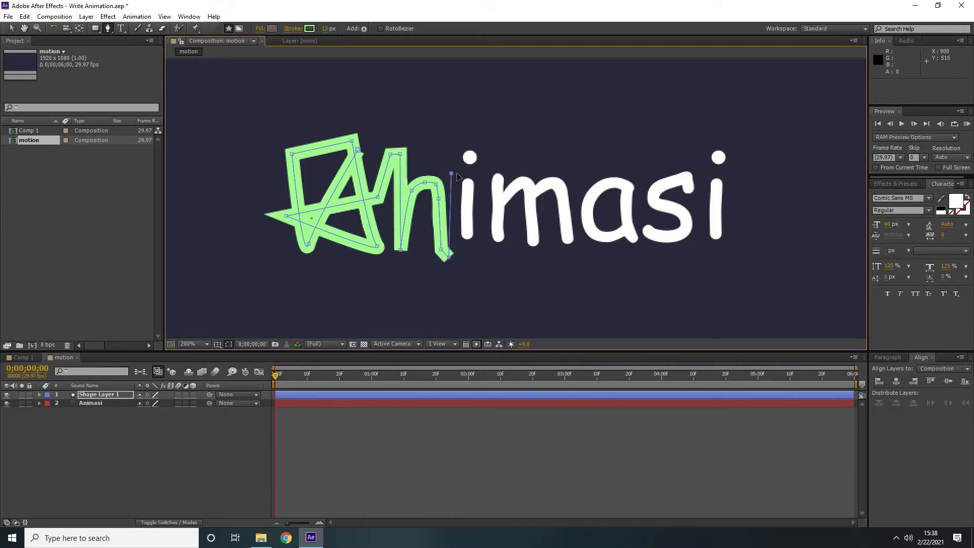
pyautogui.click(462, 173)
pyautogui.click(468, 188)
pyautogui.click(467, 212)
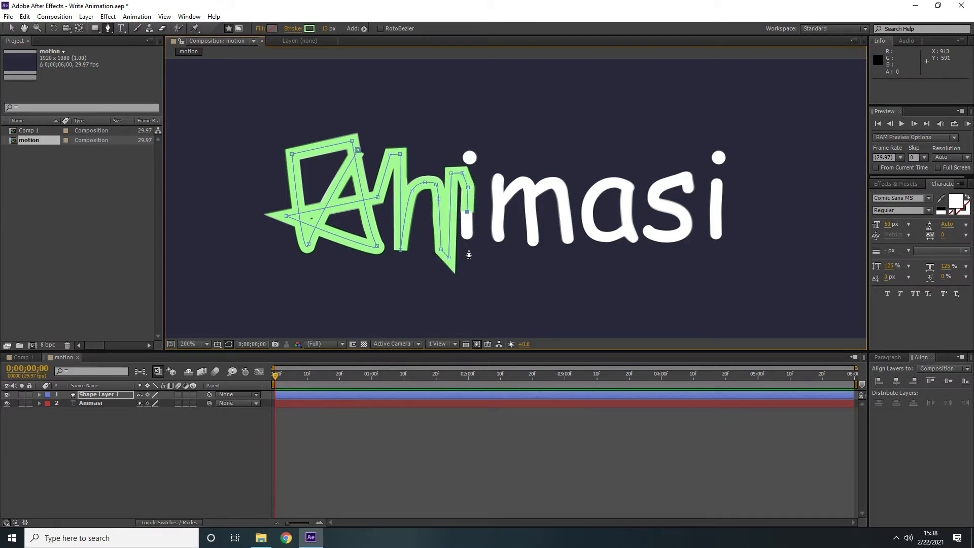
pyautogui.click(467, 251)
# Step: Extend the path from the foot of the first i up over its dot, undoing misplaced vertices
pyautogui.click(479, 210)
pyautogui.click(491, 162)
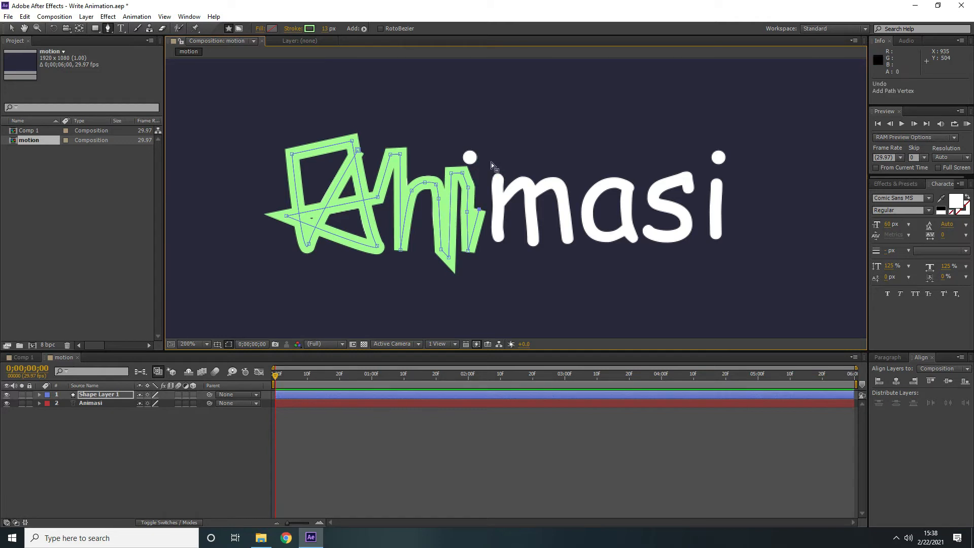
pyautogui.hotkey('ctrl', 'z')
pyautogui.click(471, 156)
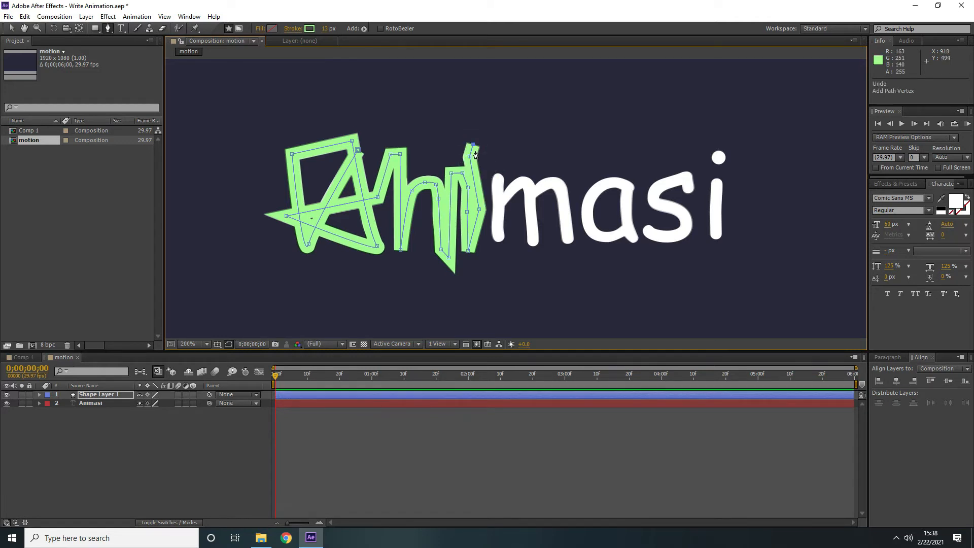
pyautogui.hotkey('ctrl', 'z')
pyautogui.moveTo(470, 156); pyautogui.dragTo(468, 147)
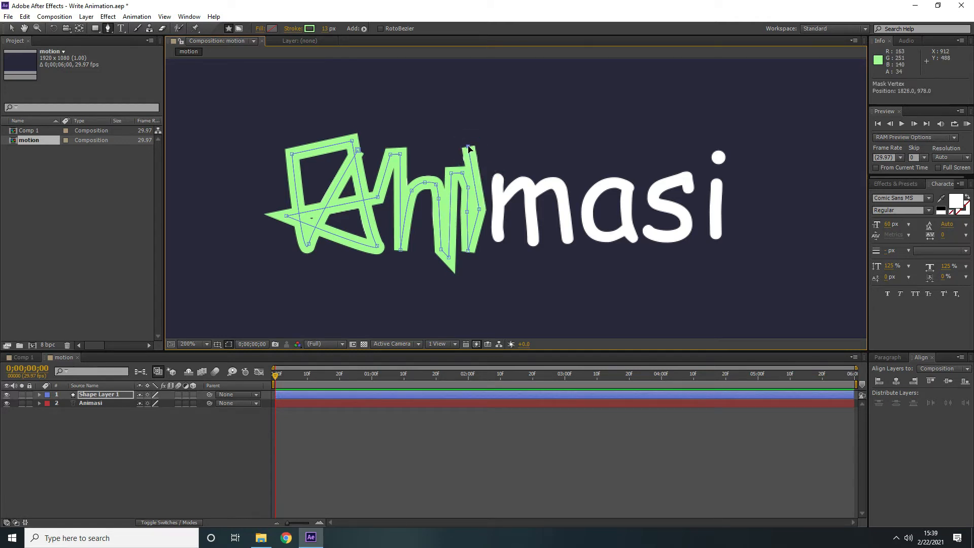
# Step: Continue the path from the i's dot to above the m and trace the m's stem, both arches and last leg
pyautogui.click(496, 157)
pyautogui.click(499, 250)
pyautogui.click(509, 191)
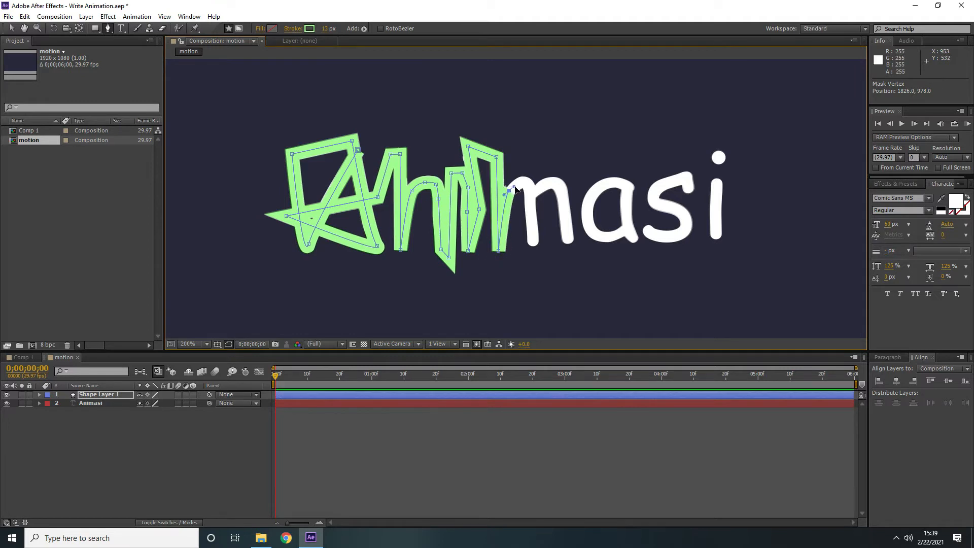
pyautogui.click(527, 183)
pyautogui.click(530, 207)
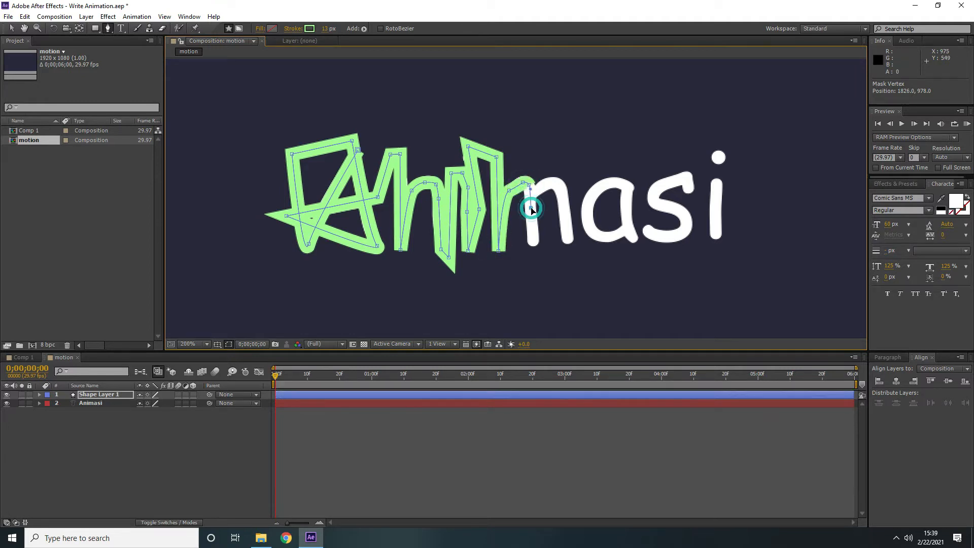
pyautogui.click(534, 254)
pyautogui.click(546, 185)
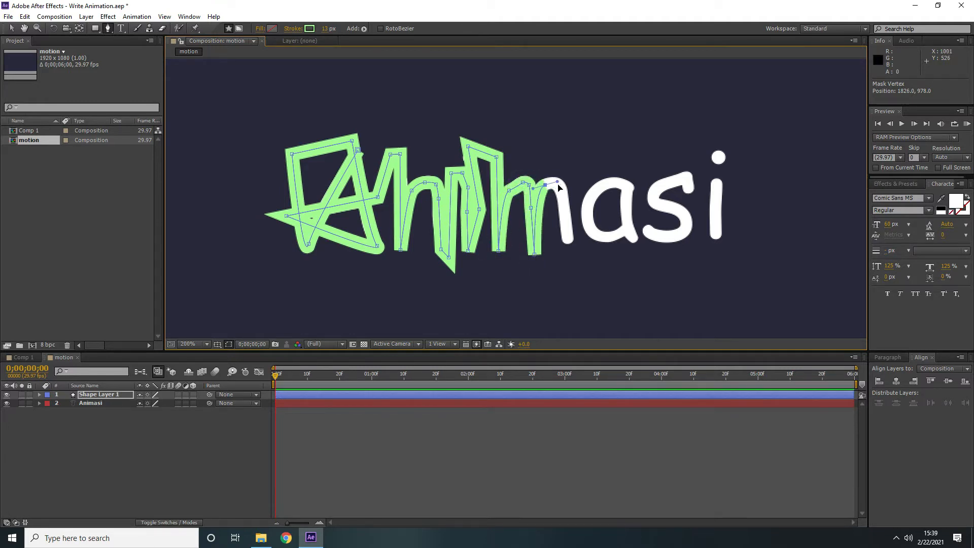
pyautogui.click(559, 188)
pyautogui.click(565, 208)
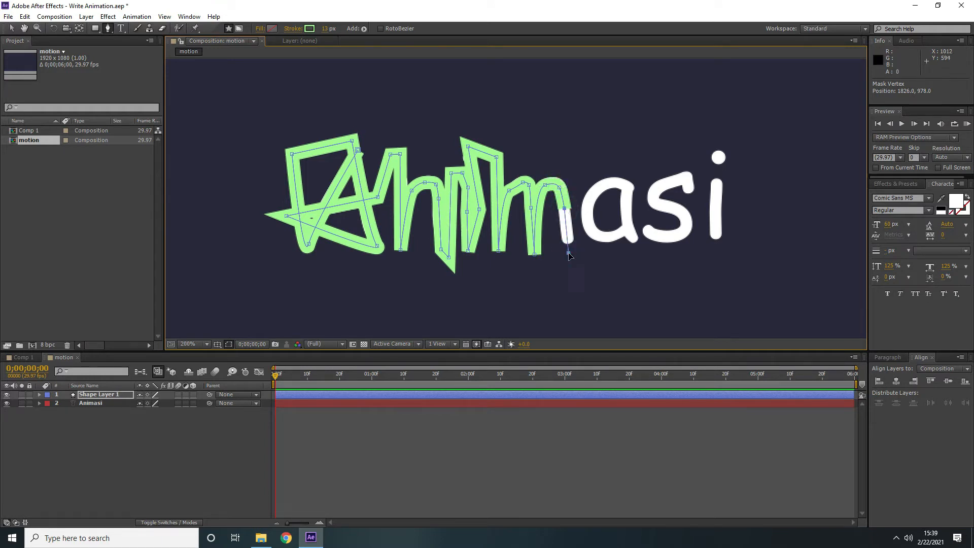
pyautogui.click(568, 252)
# Step: Carry the path over the top of the second letter a and trace its bowl, stem and tail
pyautogui.click(575, 179)
pyautogui.click(615, 162)
pyautogui.click(636, 175)
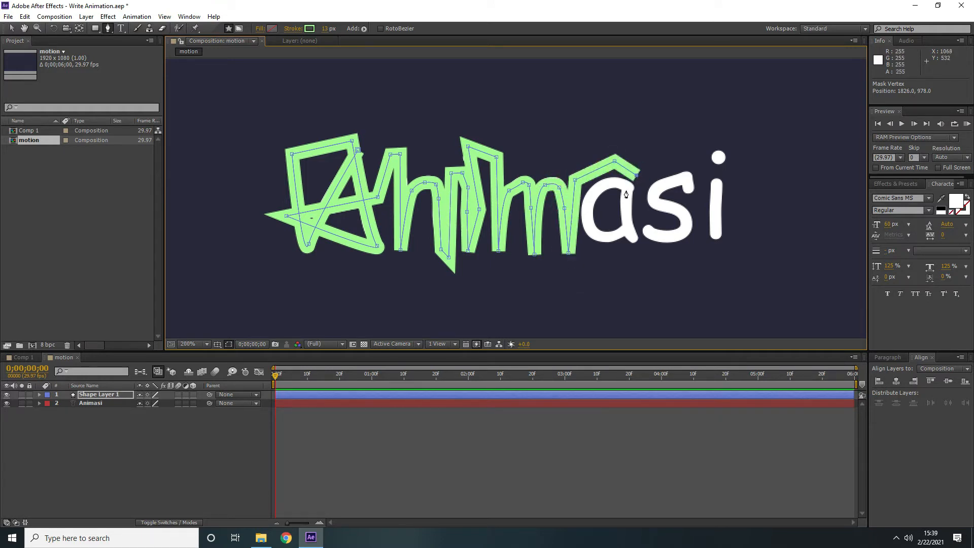
pyautogui.click(627, 188)
pyautogui.click(613, 179)
pyautogui.moveTo(598, 187); pyautogui.dragTo(592, 228)
pyautogui.click(601, 236)
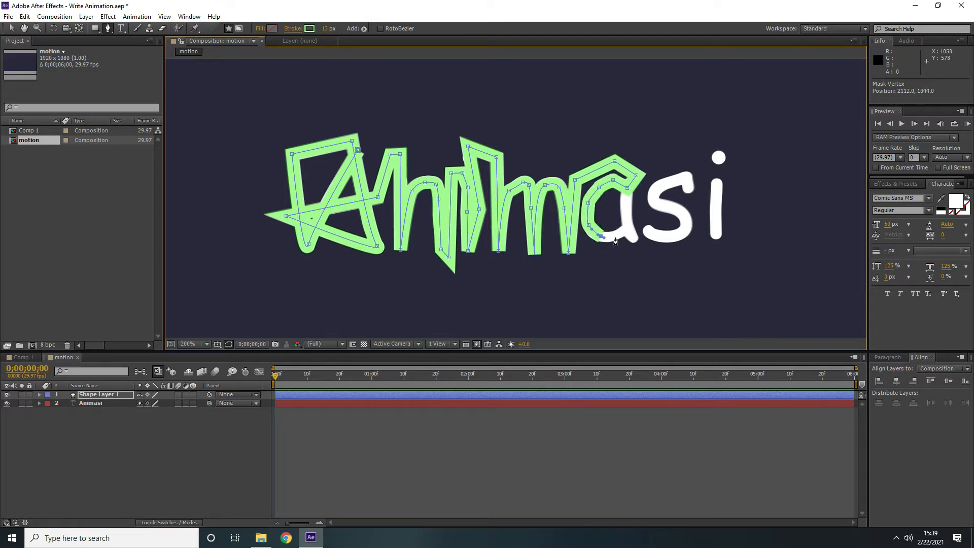
pyautogui.click(616, 237)
pyautogui.click(627, 222)
pyautogui.moveTo(627, 188); pyautogui.dragTo(627, 193)
pyautogui.moveTo(640, 246); pyautogui.dragTo(658, 253)
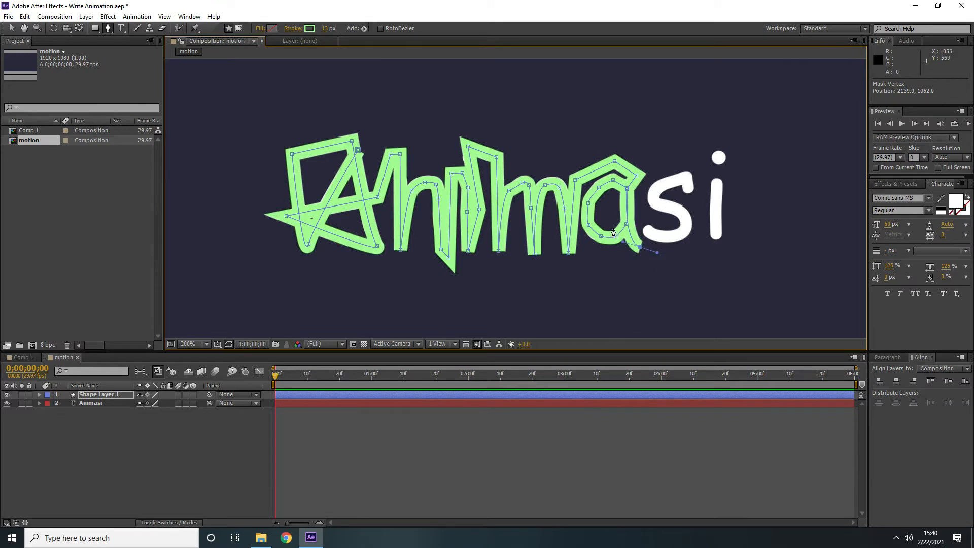
pyautogui.hotkey('ctrl', 'z')
# Step: Carry the path over the top of the s to its upper tip and trace the s's upper curve
pyautogui.click(657, 157)
pyautogui.click(688, 156)
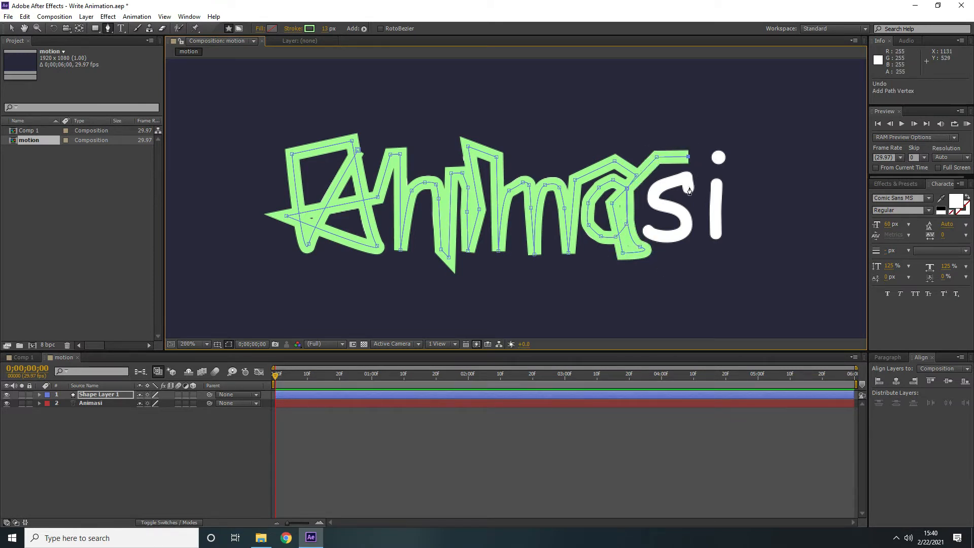
pyautogui.click(689, 193)
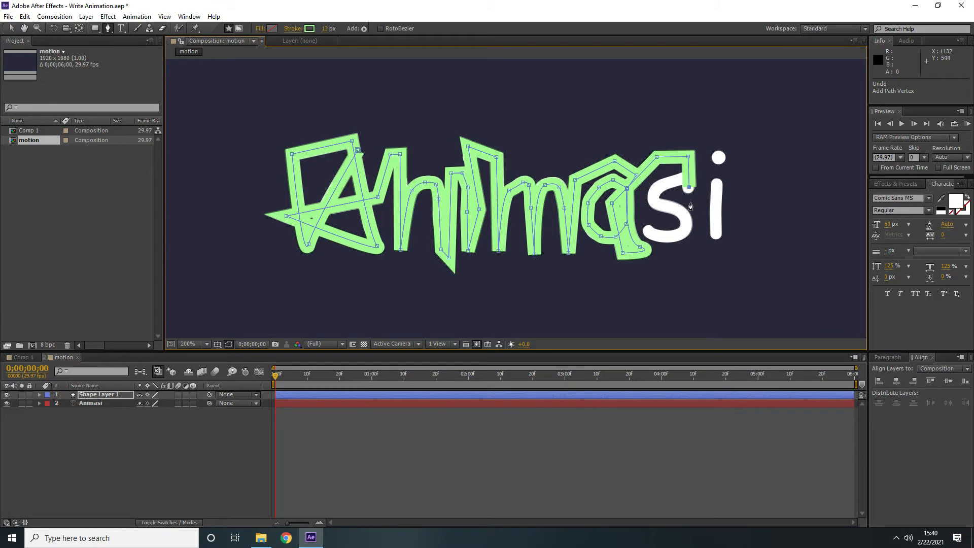
pyautogui.click(675, 180)
pyautogui.click(658, 188)
pyautogui.click(655, 201)
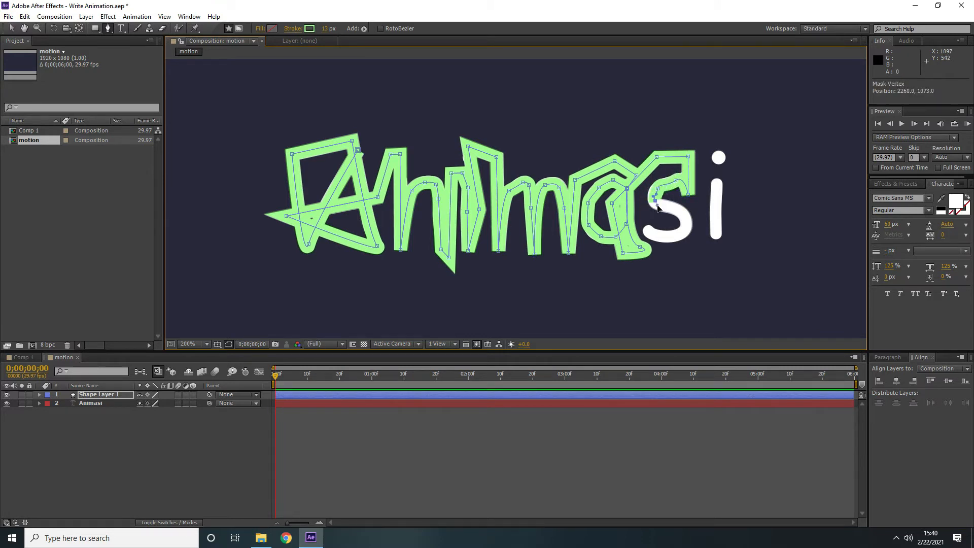
# Step: Trace the middle and lower curve of the s, ending at its lower tip
pyautogui.click(667, 206)
pyautogui.moveTo(683, 212); pyautogui.dragTo(641, 226)
pyautogui.click(686, 229)
pyautogui.click(669, 236)
pyautogui.click(655, 234)
pyautogui.moveTo(657, 188); pyautogui.dragTo(657, 189)
pyautogui.click(641, 221)
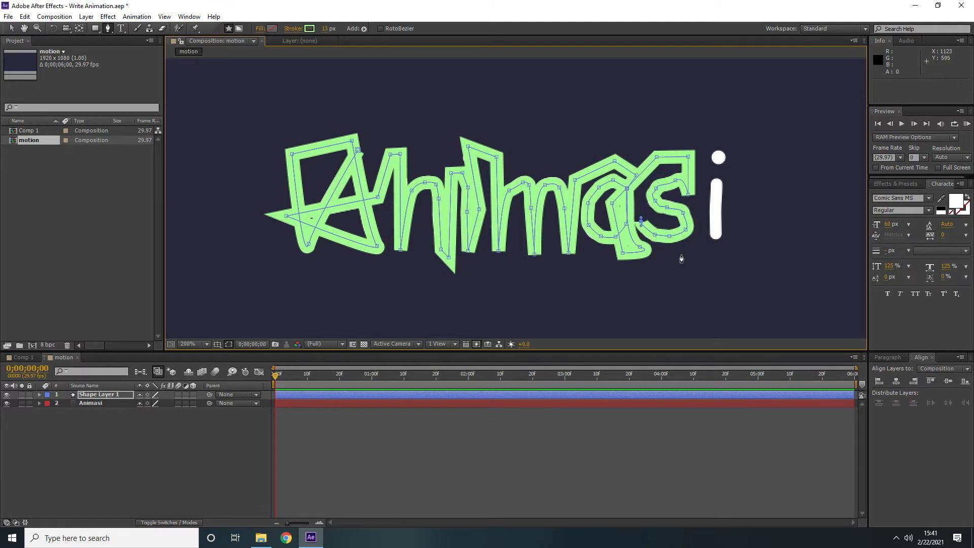
# Step: Carry the path beneath the s to the last i, trace its stem, and finish the path over its dot
pyautogui.click(681, 258)
pyautogui.click(703, 175)
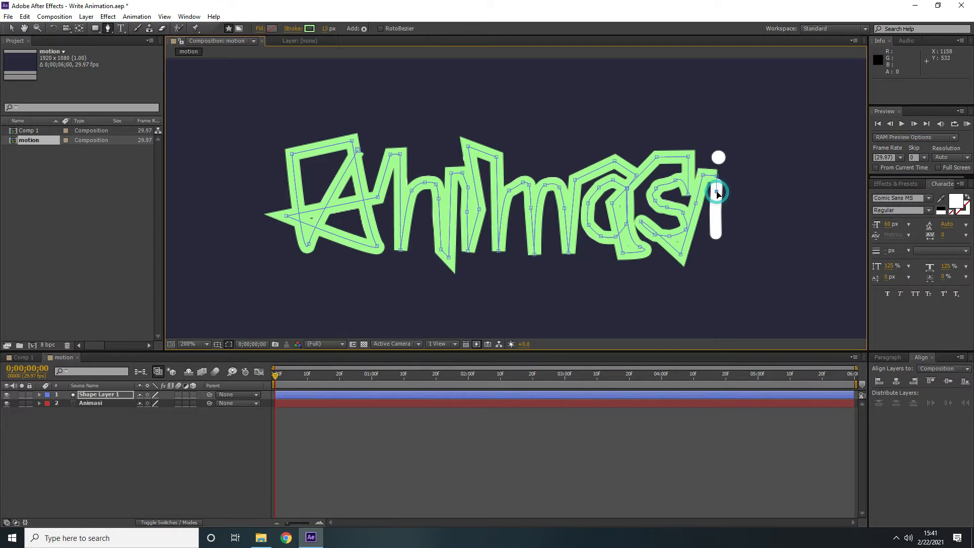
pyautogui.click(715, 217)
pyautogui.click(717, 249)
pyautogui.click(730, 183)
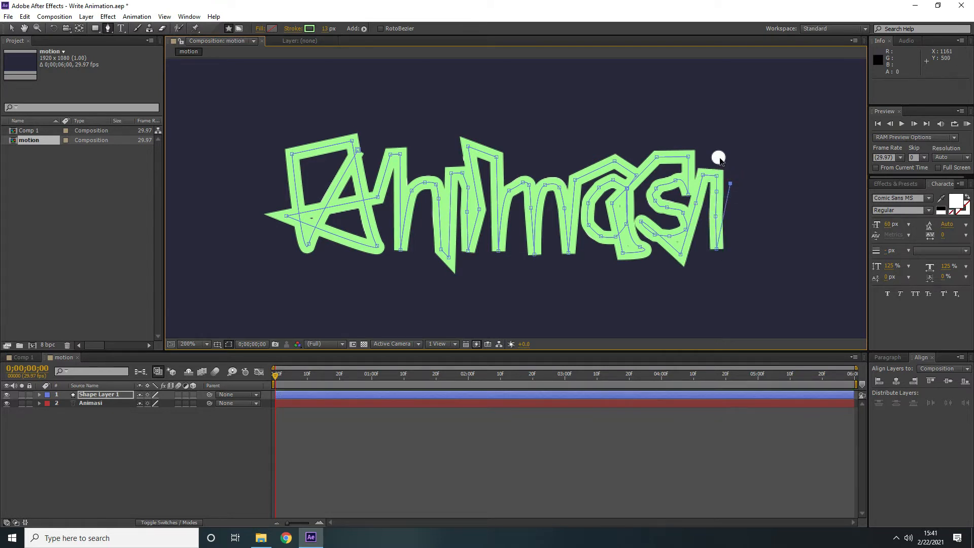
pyautogui.click(715, 148)
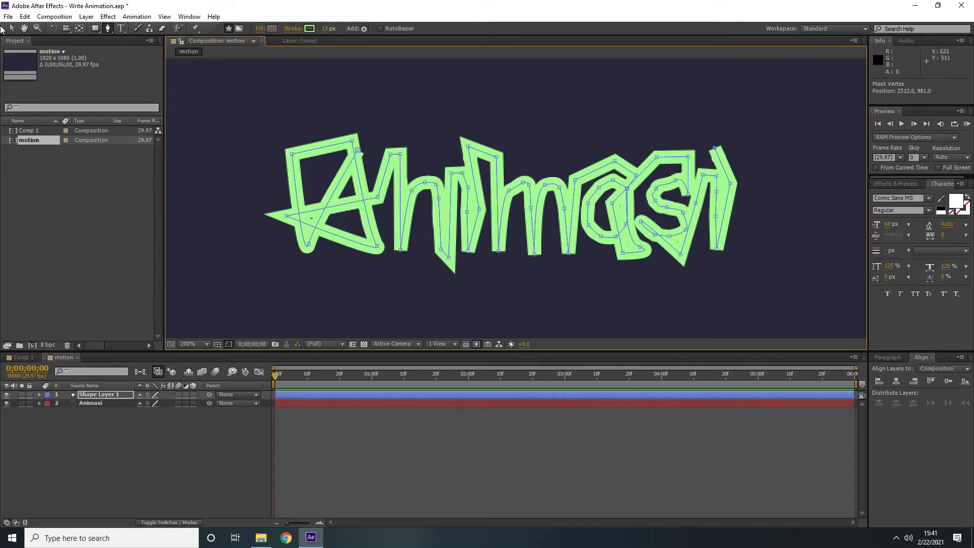
pyautogui.click(11, 29)
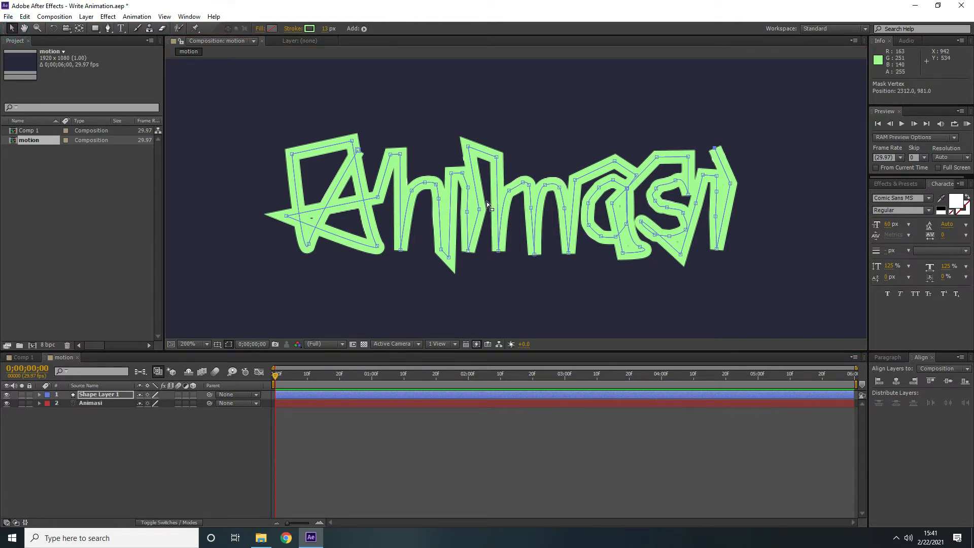
# Step: Rename the shape layer as garis
pyautogui.click(109, 395)
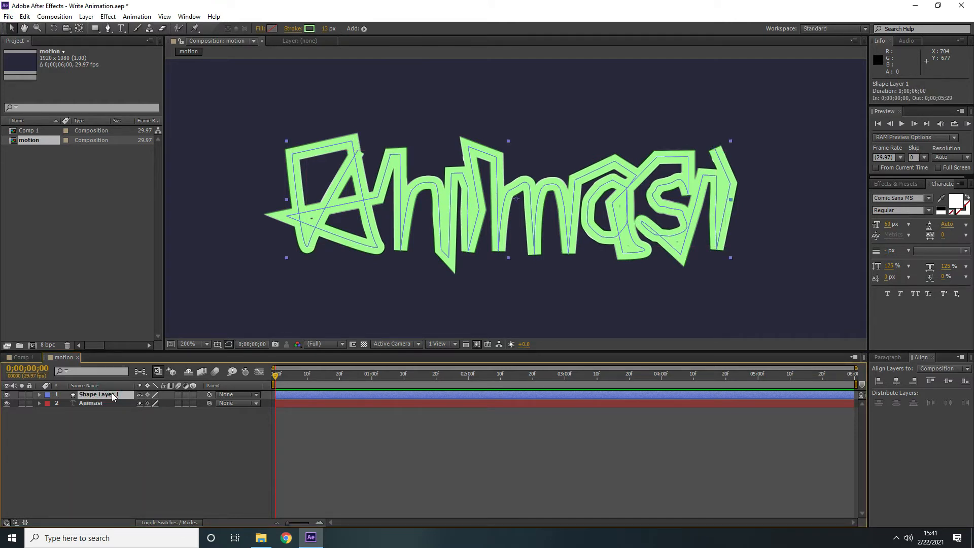
pyautogui.press('Return')
pyautogui.write('garis')
pyautogui.press('Return')
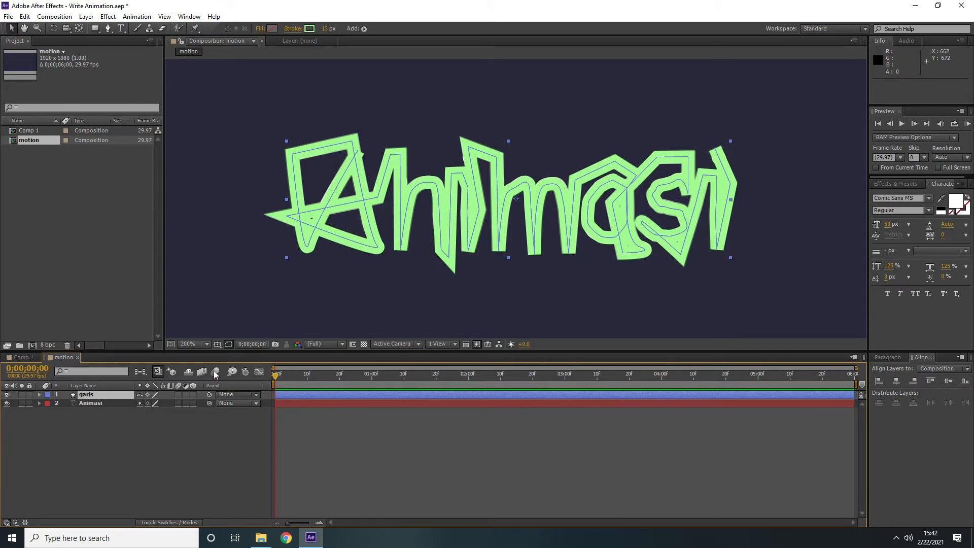
pyautogui.click(130, 418)
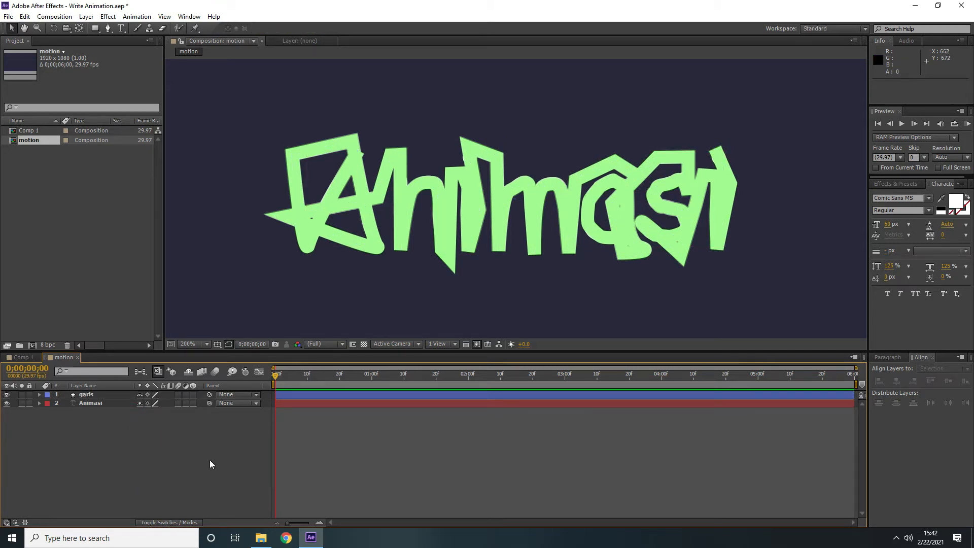
# Step: Show the track matte options and set the Animasi text layer's track matte to Alpha Matte "garis"
pyautogui.click(183, 522)
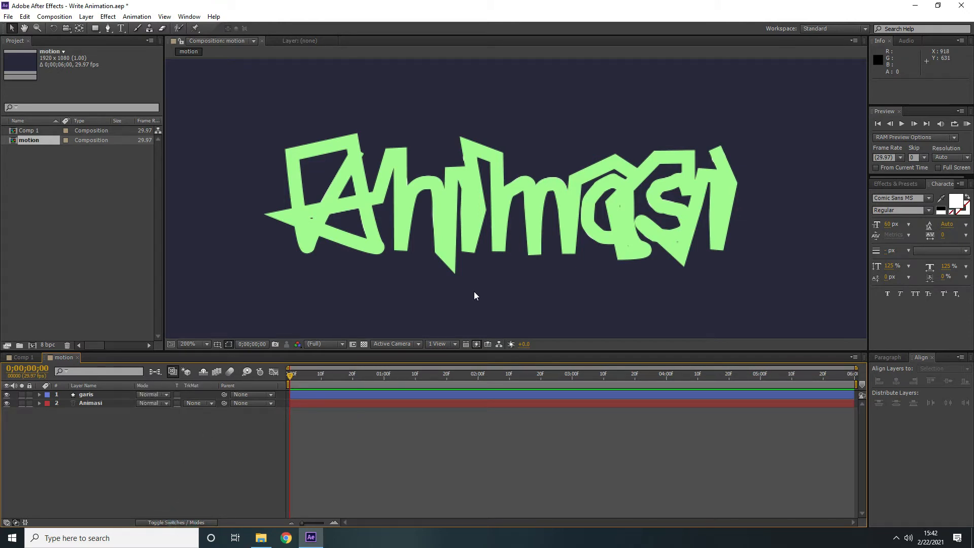
pyautogui.click(91, 403)
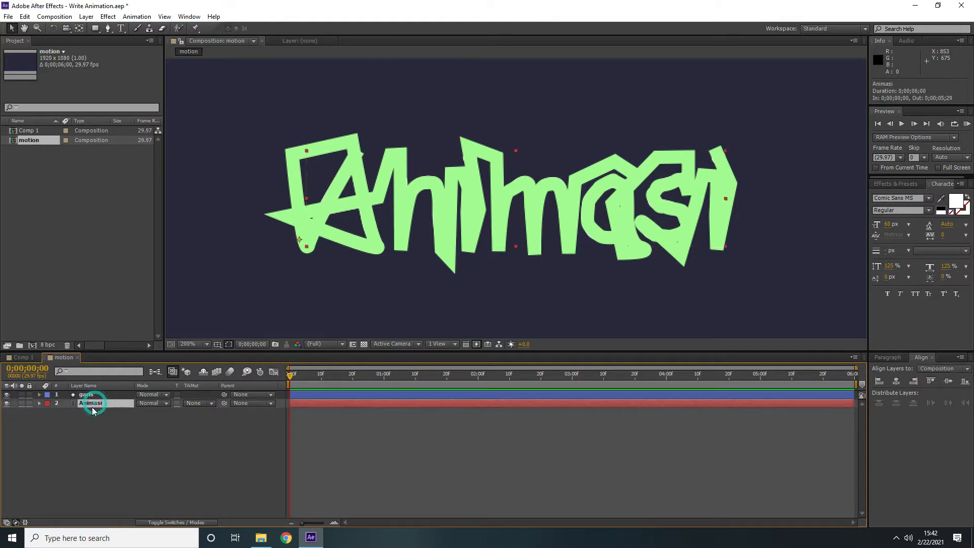
pyautogui.click(210, 404)
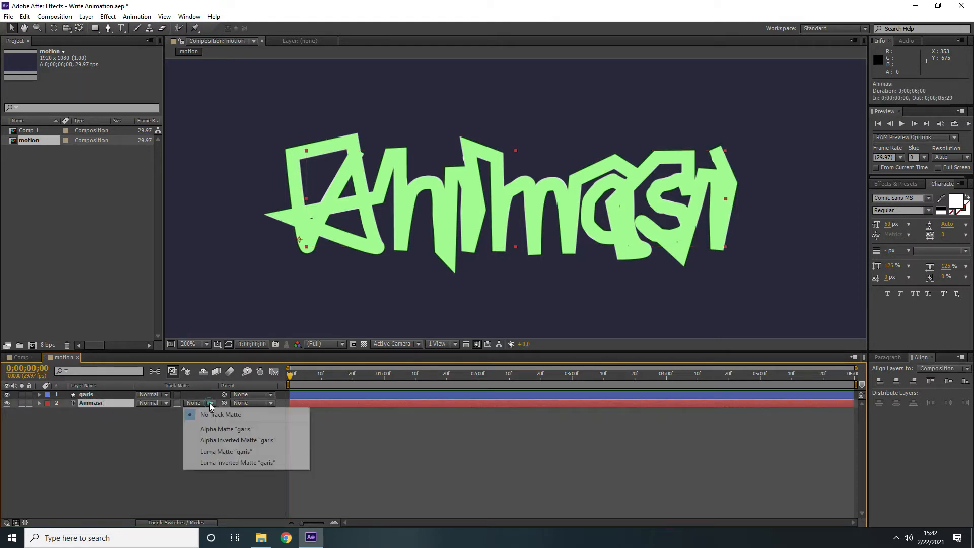
pyautogui.click(237, 431)
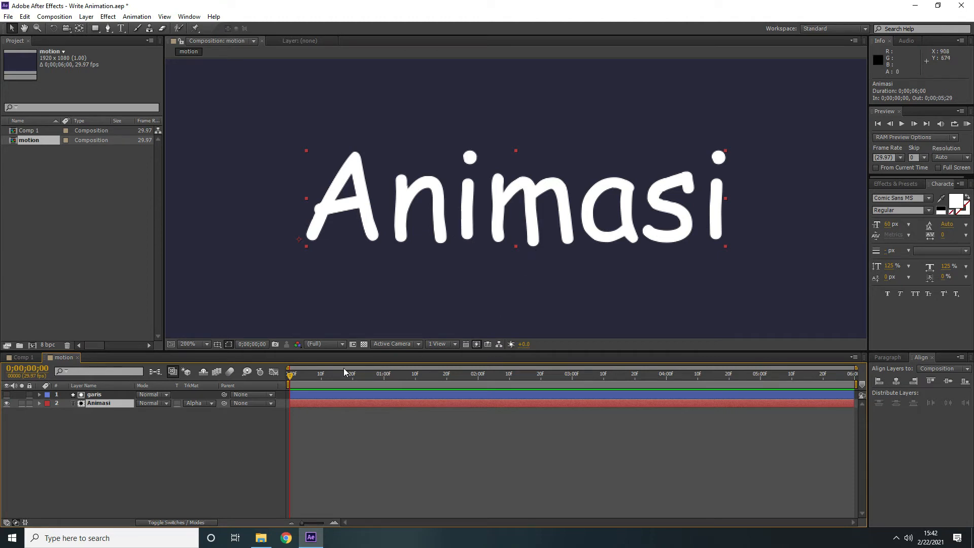
# Step: Turn on the garis matte layer's visibility and bring back the layer switches columns
pyautogui.click(98, 428)
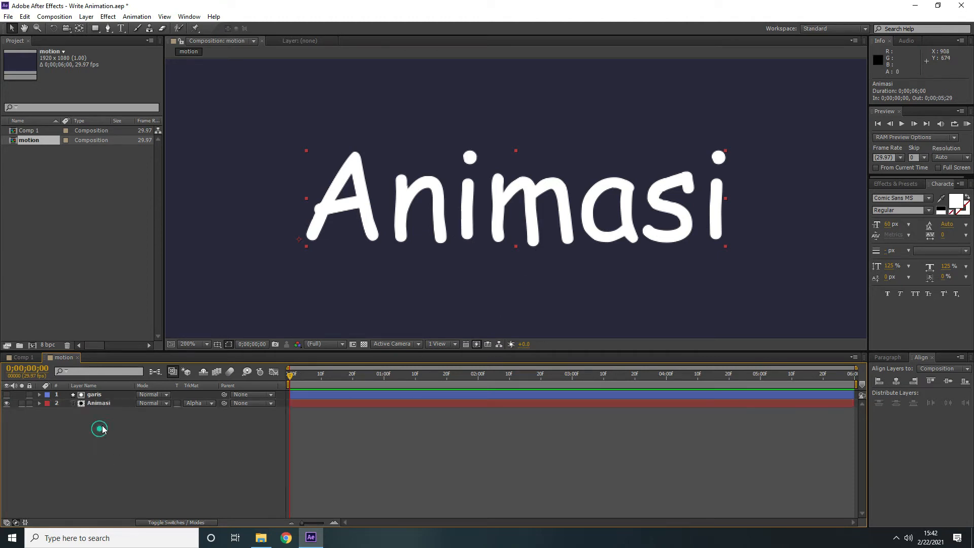
pyautogui.click(92, 395)
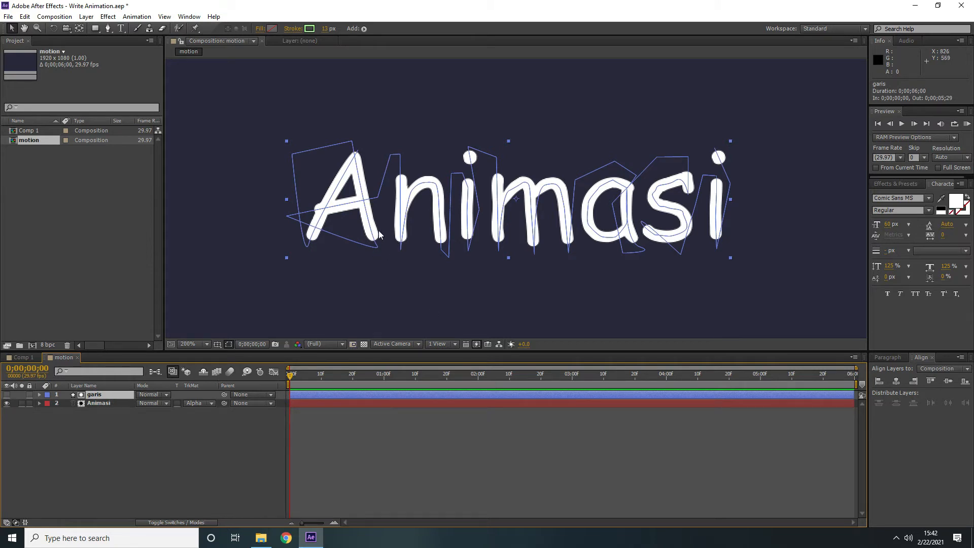
pyautogui.click(7, 395)
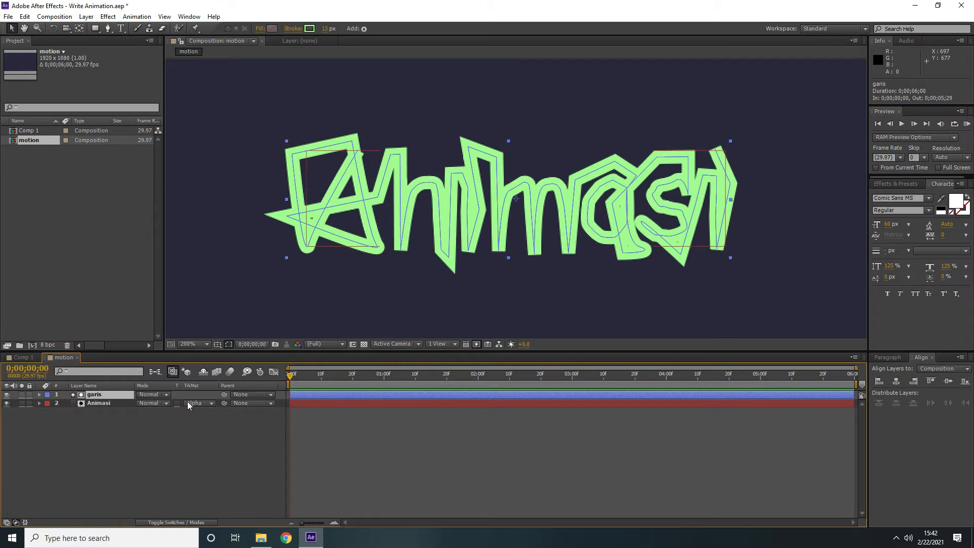
pyautogui.click(184, 522)
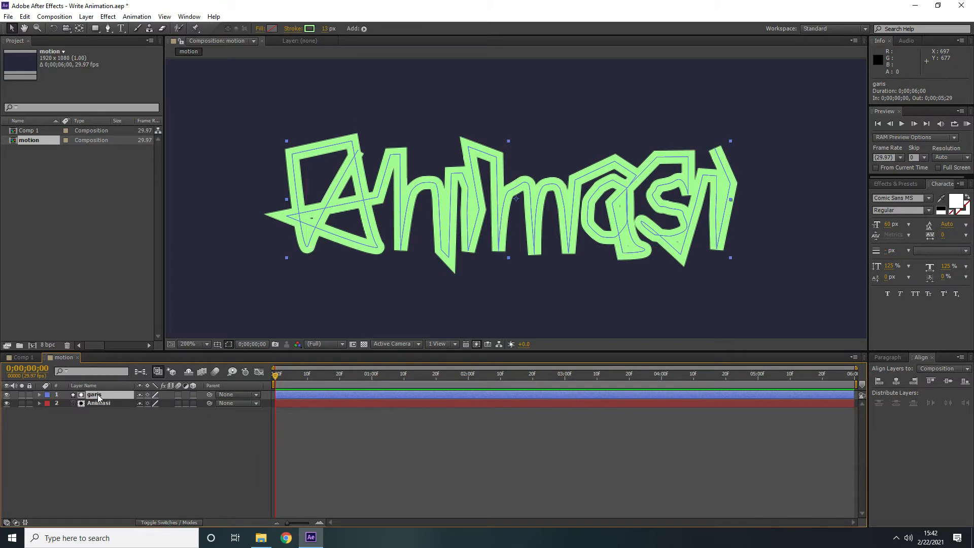
# Step: Add Trim Paths to the garis layer's contents
pyautogui.click(40, 395)
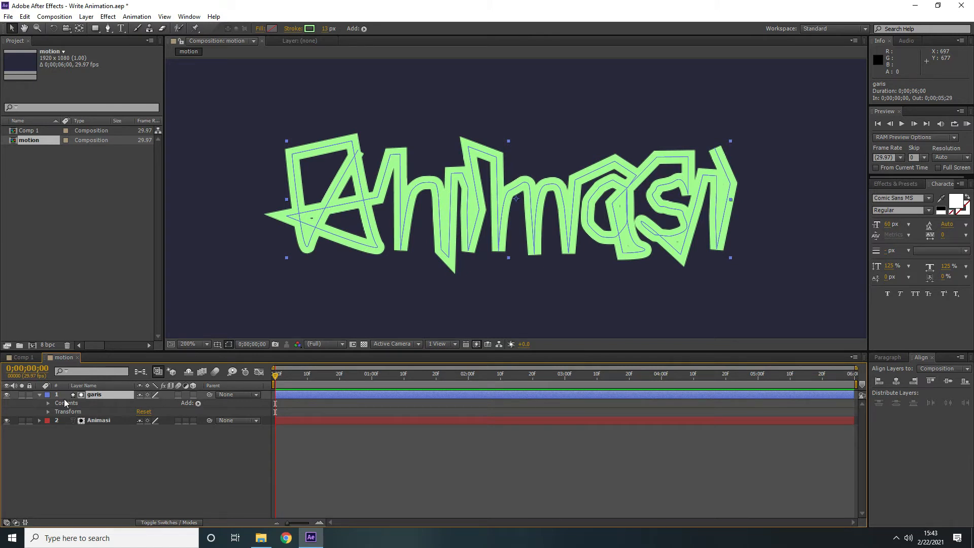
pyautogui.click(198, 404)
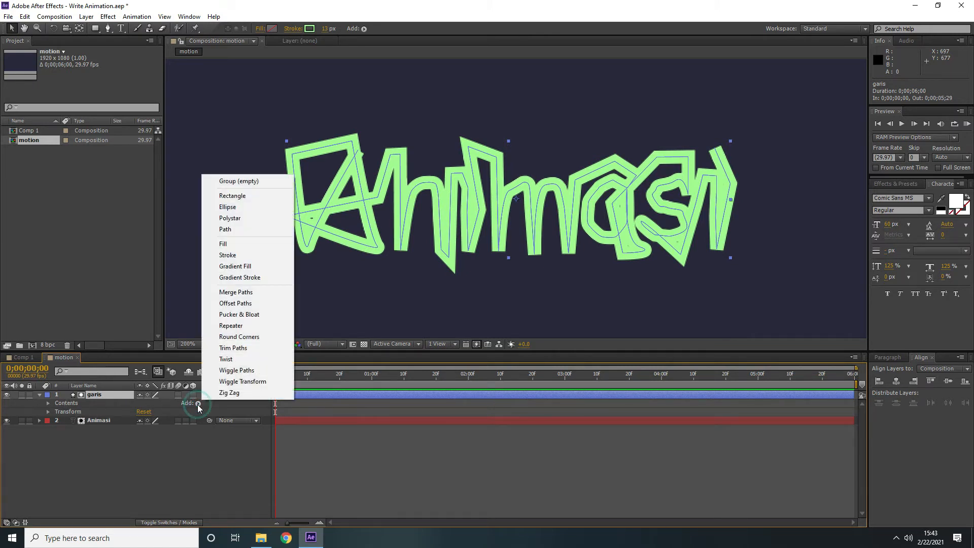
pyautogui.click(253, 350)
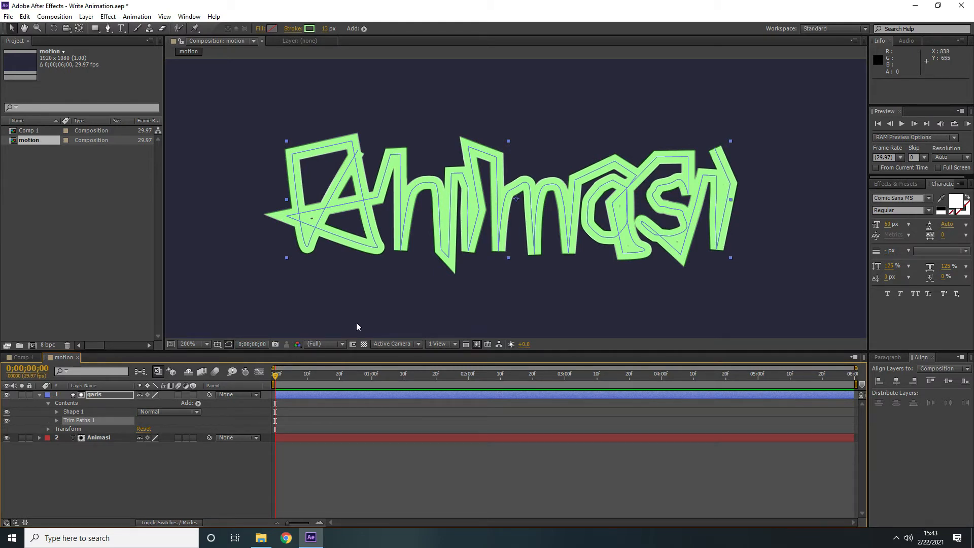
# Step: Expand the Trim Paths properties of the garis layer and set End to 0%
pyautogui.click(56, 420)
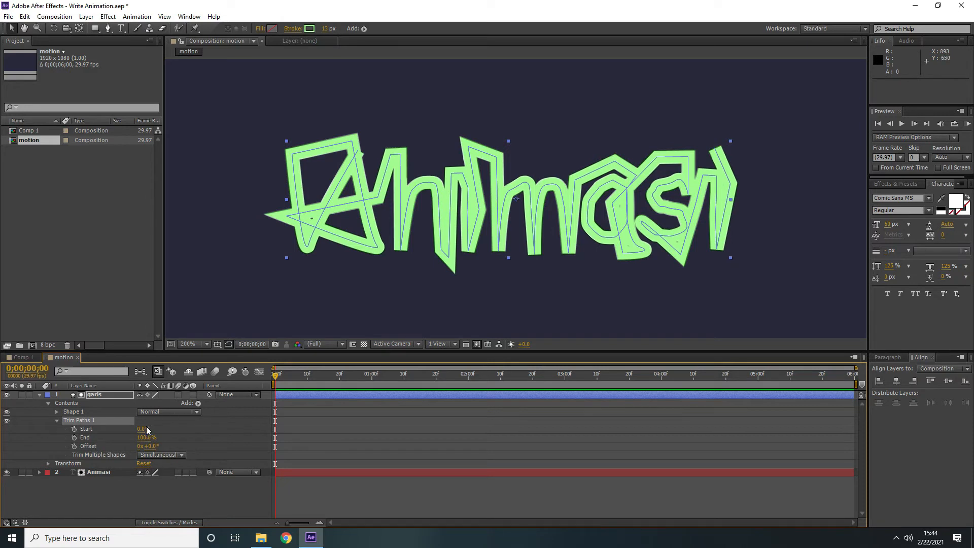
pyautogui.moveTo(145, 443); pyautogui.dragTo(83, 437)
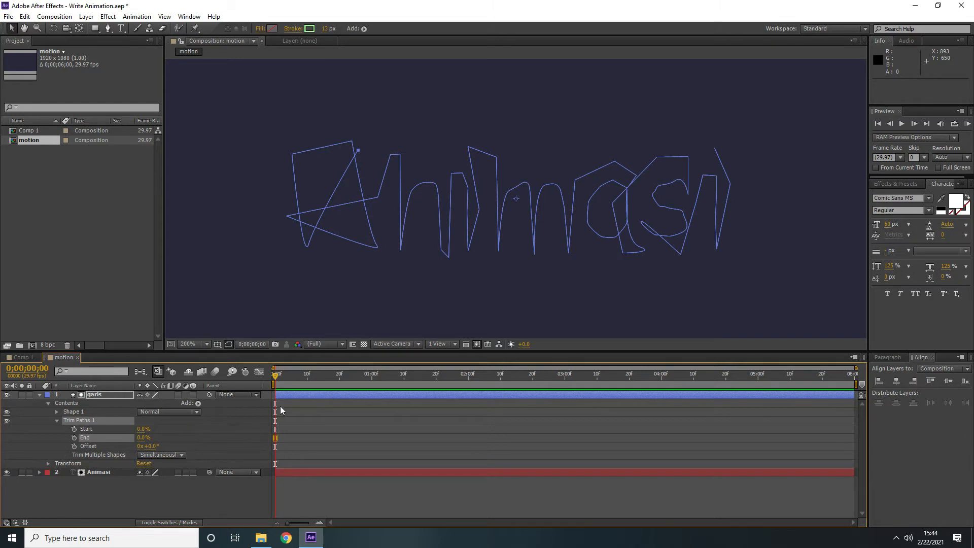
pyautogui.click(277, 381)
pyautogui.click(100, 395)
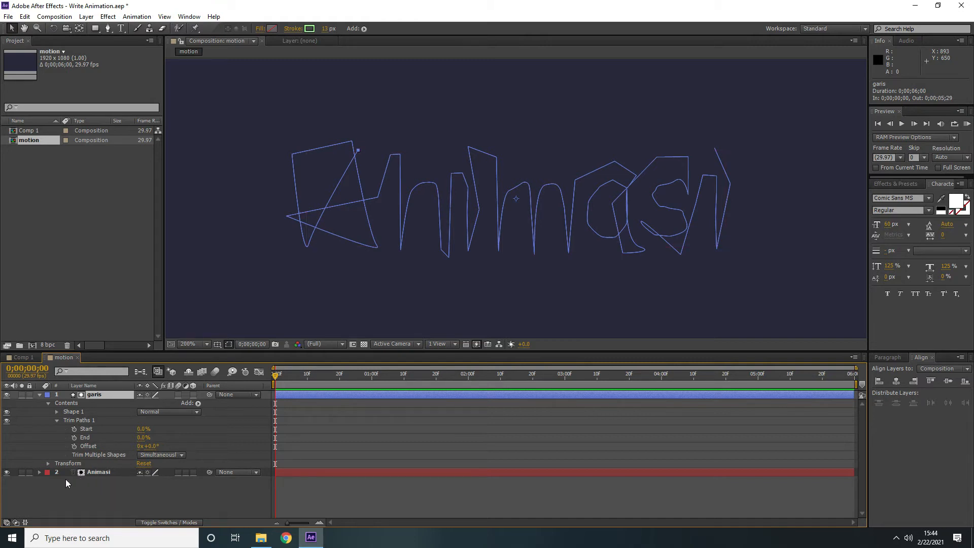
# Step: Hide the garis layer and test the text reveal by changing the Trim Paths End to 100% and back to 16%
pyautogui.click(6, 395)
pyautogui.moveTo(141, 442); pyautogui.dragTo(195, 437)
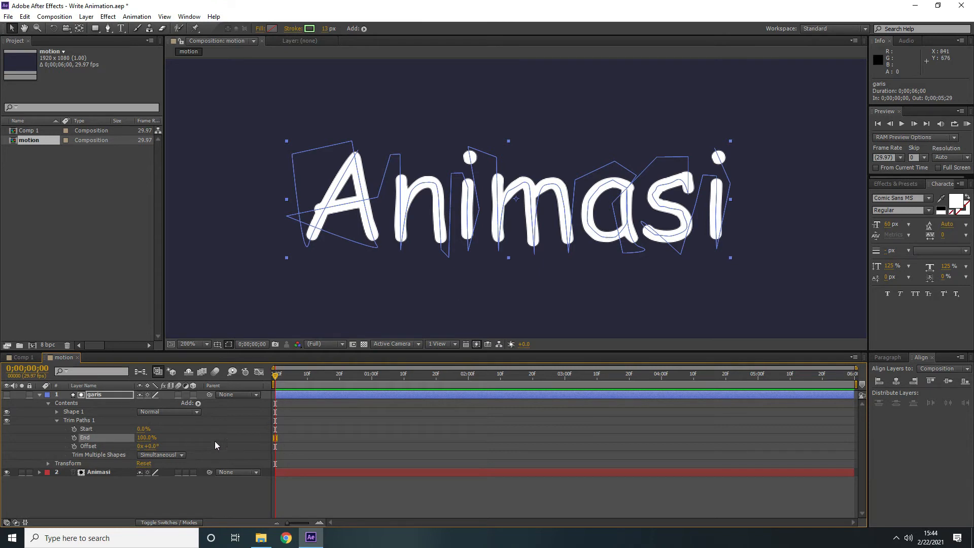
pyautogui.moveTo(146, 437); pyautogui.dragTo(95, 433)
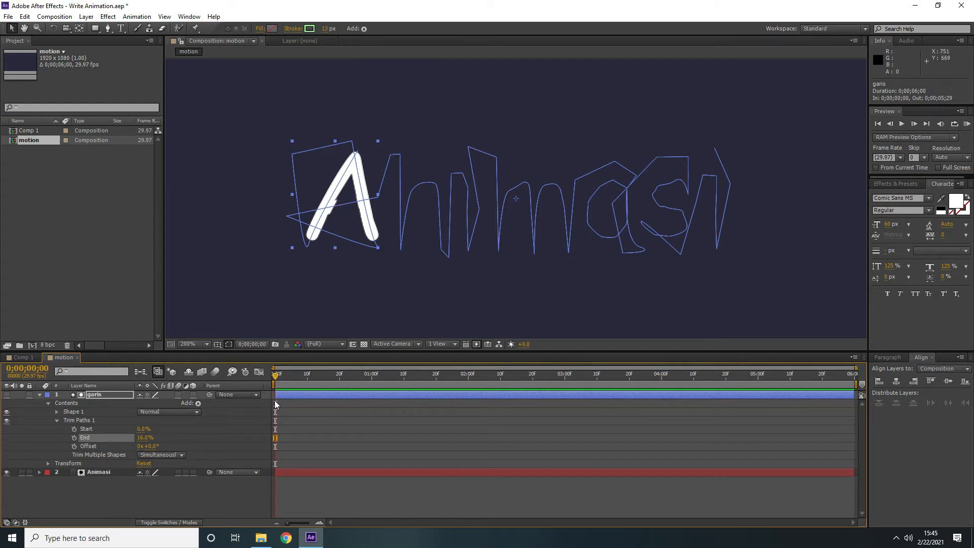
# Step: Set the Trim Paths End to 0% at the start of the timeline and enable keyframing for it
pyautogui.moveTo(278, 379)
pyautogui.mouseDown()
pyautogui.moveTo(310, 378)
pyautogui.moveTo(278, 375)
pyautogui.mouseUp()
pyautogui.moveTo(144, 437); pyautogui.dragTo(134, 438)
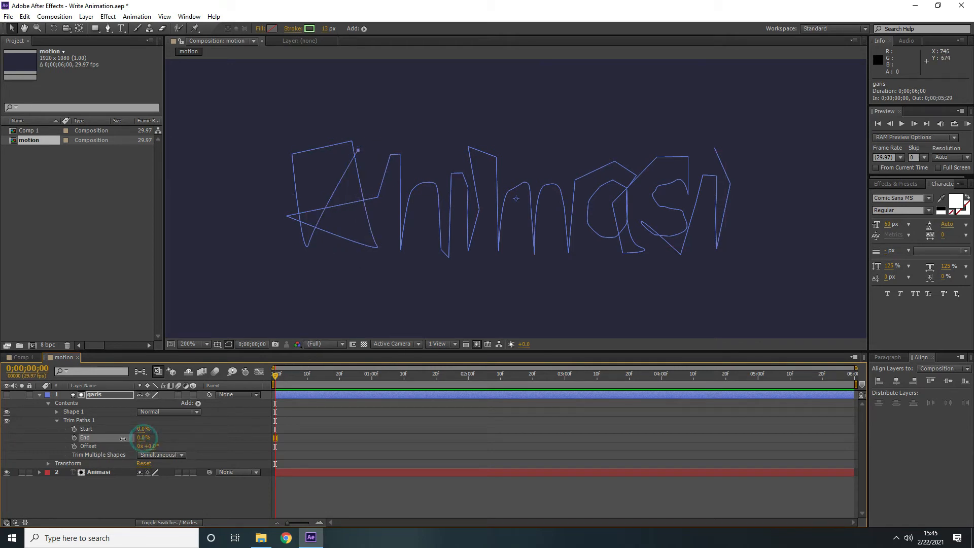
pyautogui.click(74, 439)
# Step: Add a Trim Paths End keyframe of 100% at 0;00;01;20
pyautogui.moveTo(854, 366); pyautogui.dragTo(494, 351)
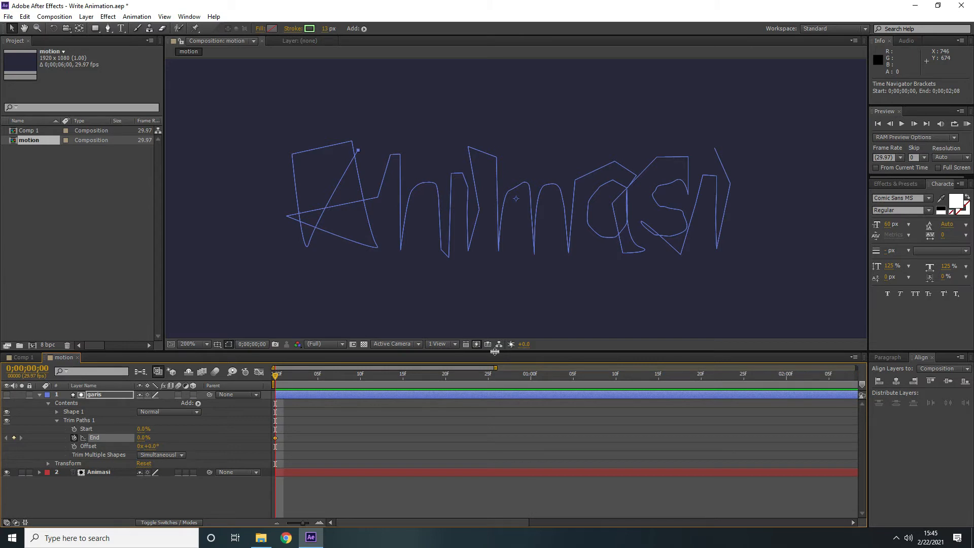
pyautogui.click(702, 384)
pyautogui.moveTo(495, 367); pyautogui.dragTo(539, 369)
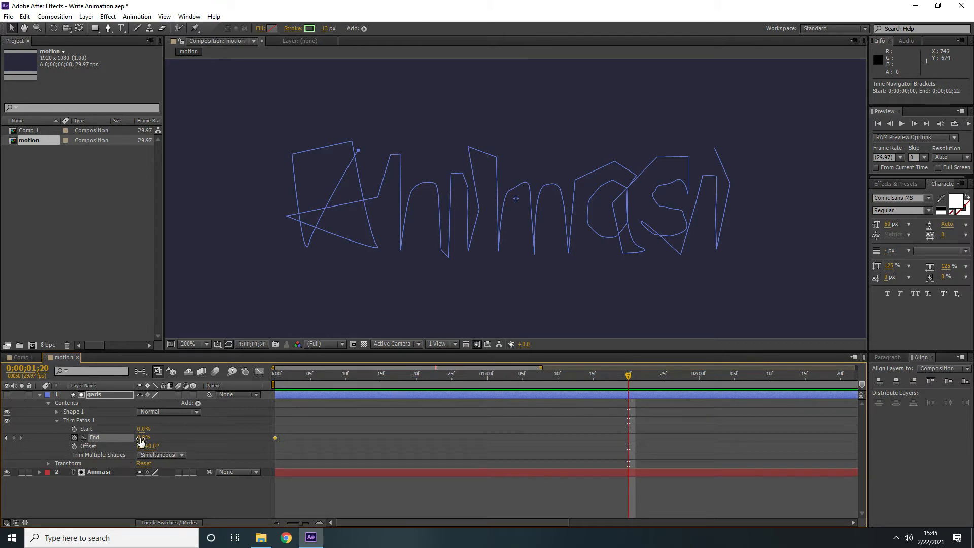
pyautogui.moveTo(627, 378); pyautogui.dragTo(596, 380)
pyautogui.moveTo(145, 441); pyautogui.dragTo(213, 438)
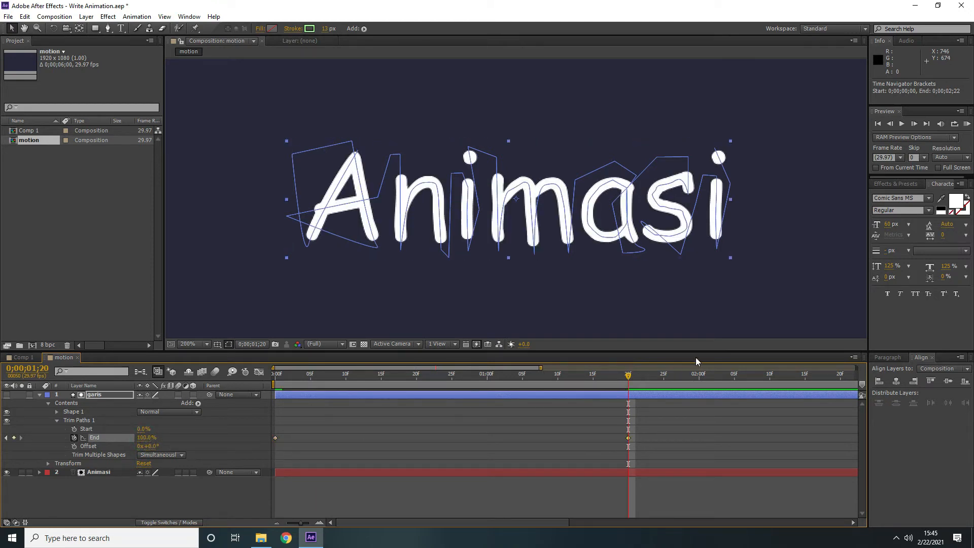
# Step: Play a RAM preview of the write-on animation and check the keyframes along the timeline
pyautogui.moveTo(629, 379)
pyautogui.mouseDown()
pyautogui.moveTo(553, 395)
pyautogui.moveTo(642, 382)
pyautogui.mouseUp()
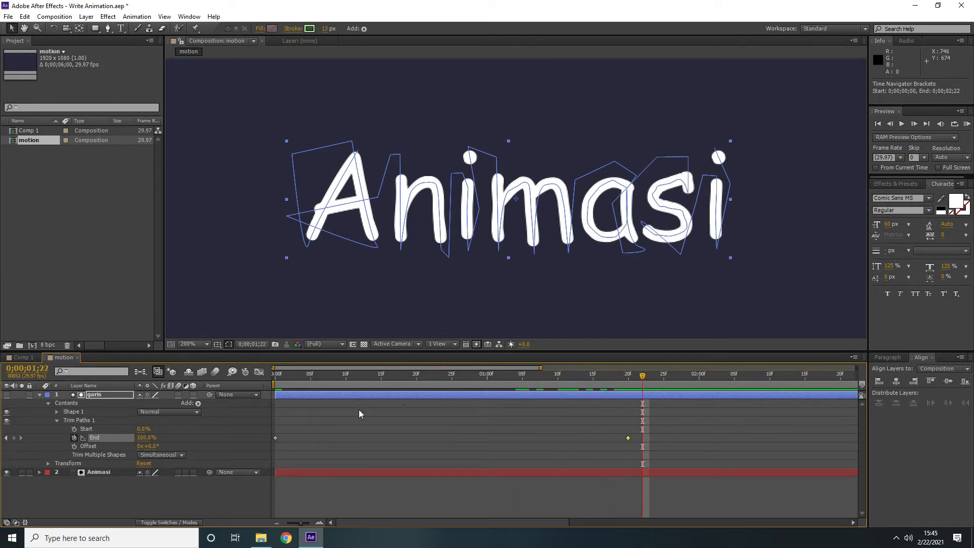
pyautogui.click(239, 486)
pyautogui.click(966, 123)
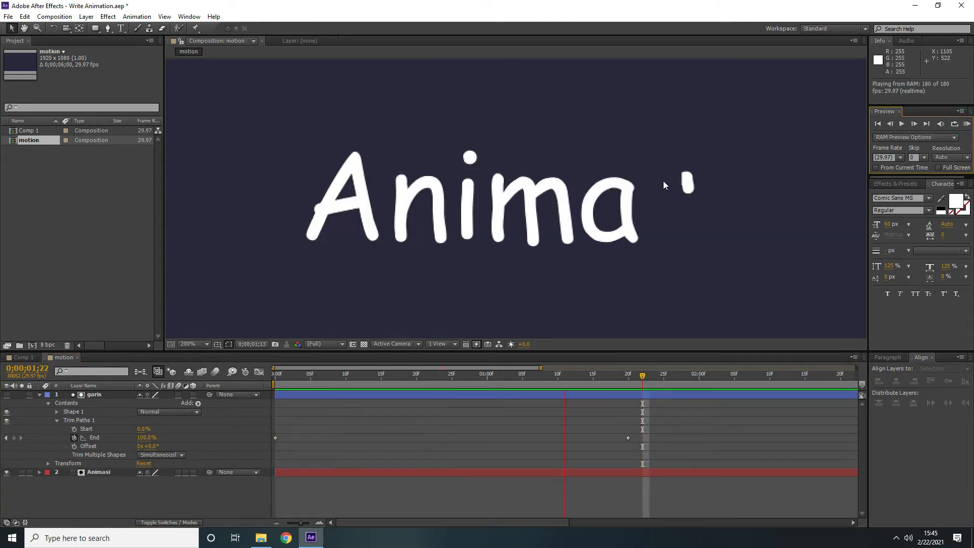
pyautogui.press('space')
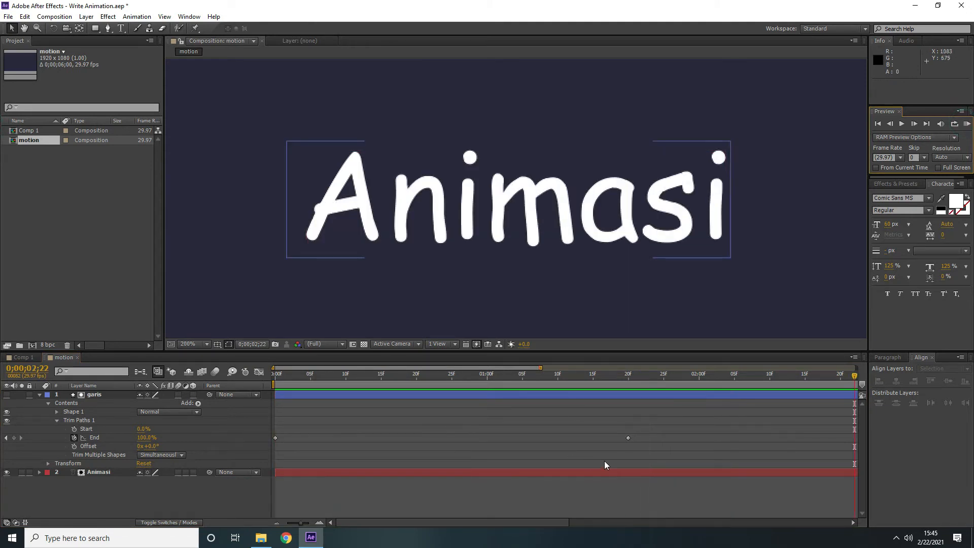
pyautogui.moveTo(528, 522); pyautogui.dragTo(574, 524)
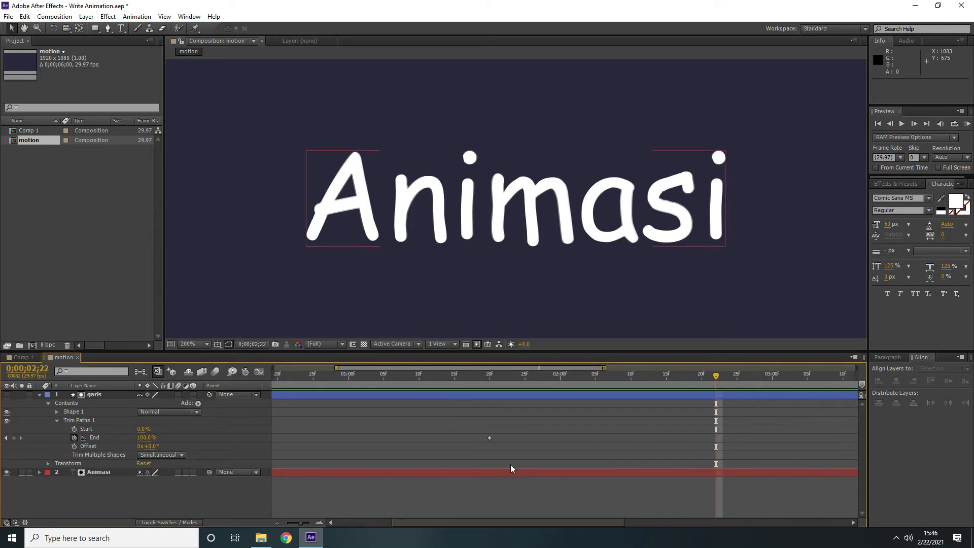
# Step: Move the 100% Trim Paths End keyframe to 0;00;02;00 and play a RAM preview of the write-on
pyautogui.moveTo(489, 437); pyautogui.dragTo(558, 441)
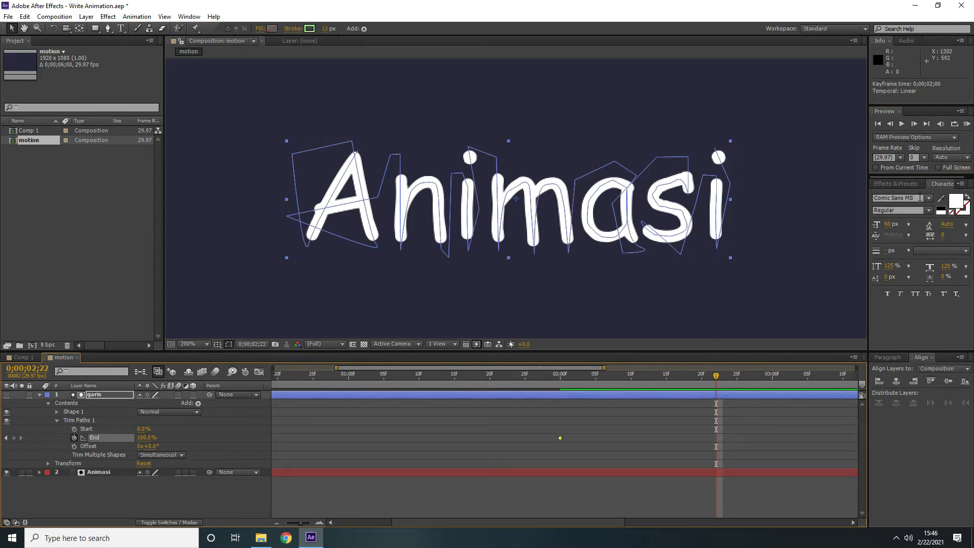
pyautogui.click(967, 123)
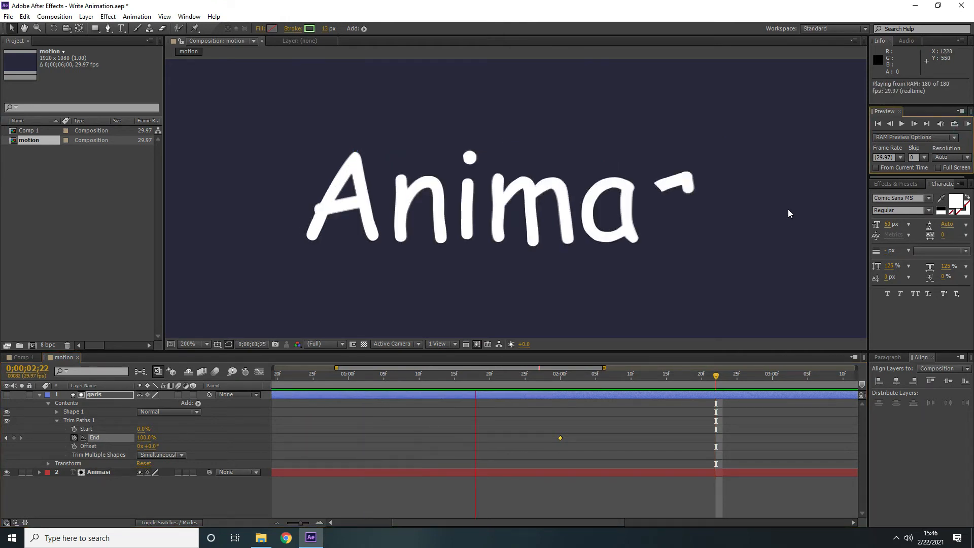
pyautogui.press('space')
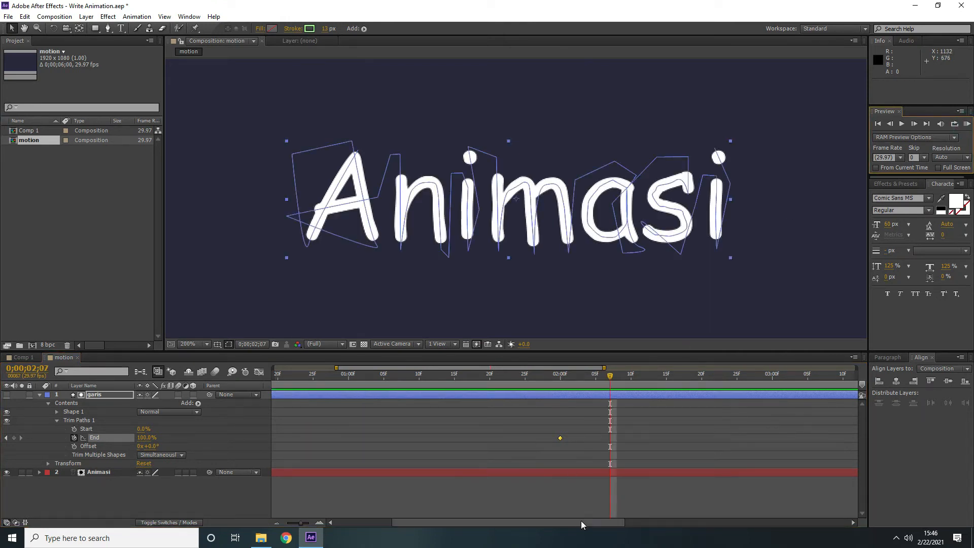
# Step: Move the 100% Trim Paths End keyframe to 0;00;02;20 and check the slower write-on with RAM previews
pyautogui.moveTo(581, 520); pyautogui.dragTo(608, 519)
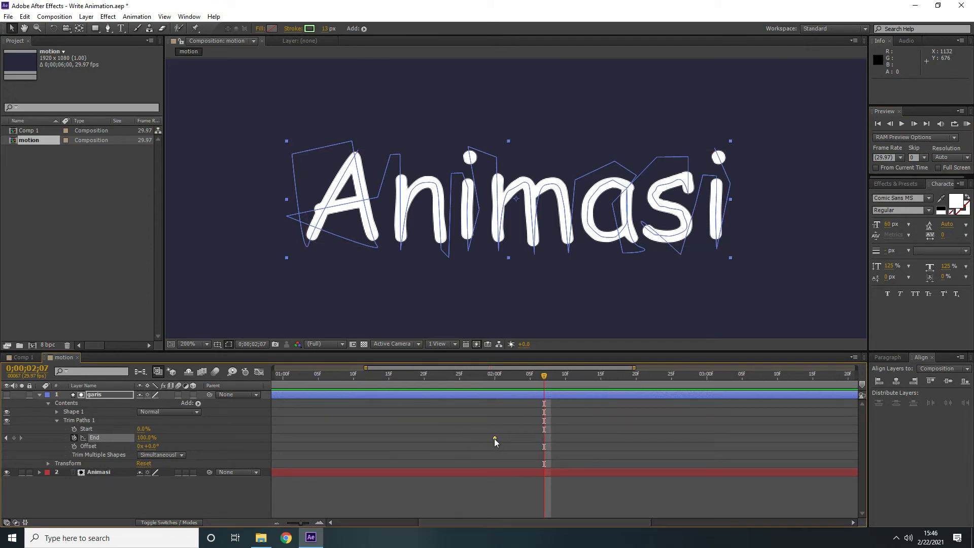
pyautogui.moveTo(495, 438); pyautogui.dragTo(634, 441)
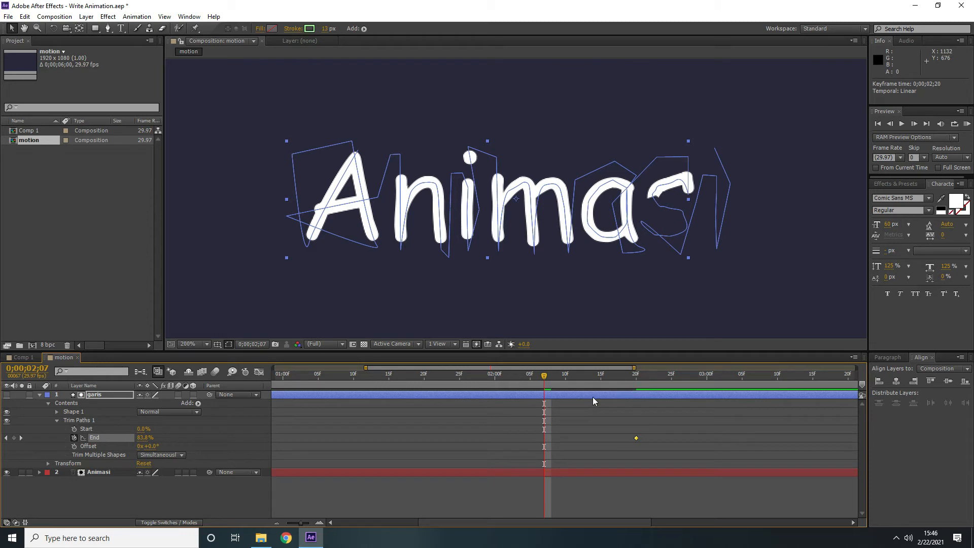
pyautogui.click(967, 125)
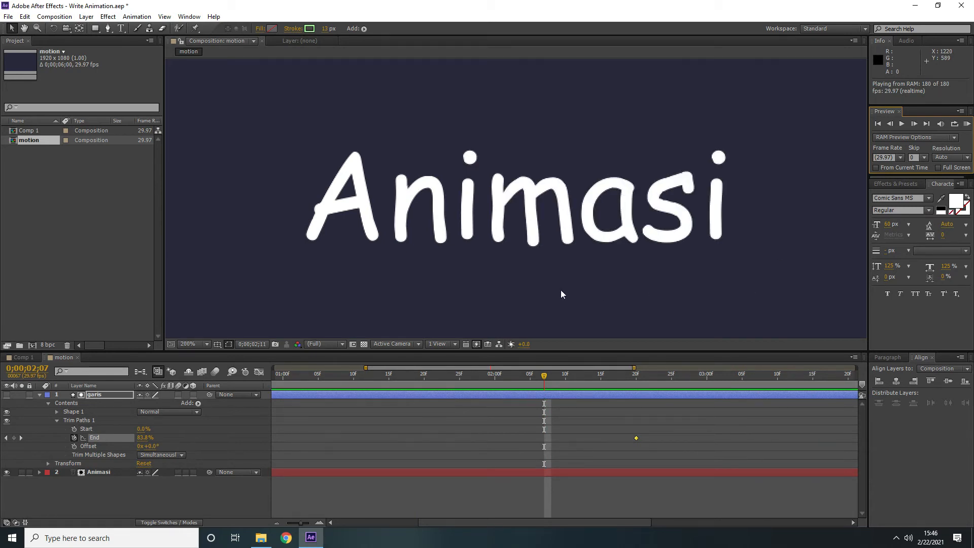
pyautogui.press('space')
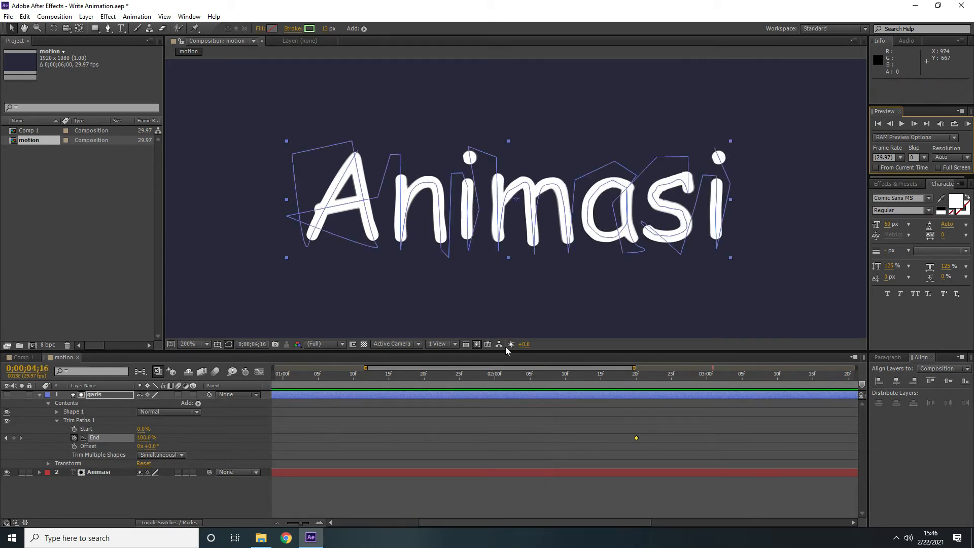
pyautogui.click(878, 124)
pyautogui.click(967, 124)
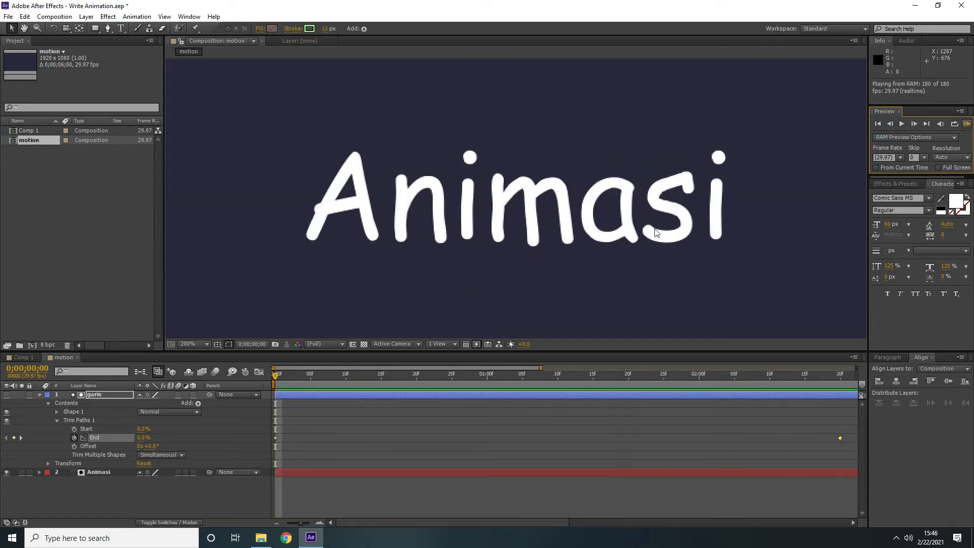
pyautogui.press('space')
pyautogui.click(532, 522)
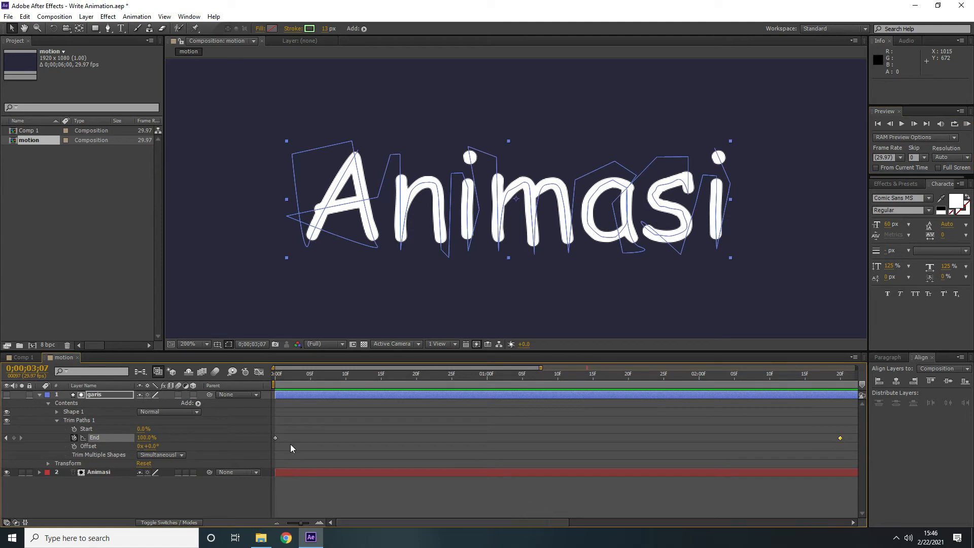
# Step: Set the garis layer's stroke width to 12 px and play a RAM preview of the write-on
pyautogui.click(102, 396)
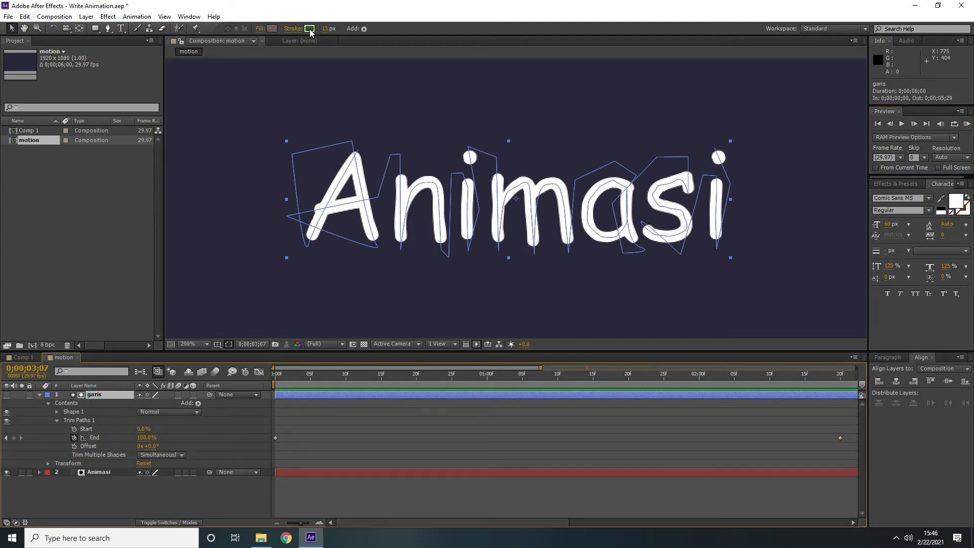
pyautogui.click(325, 29)
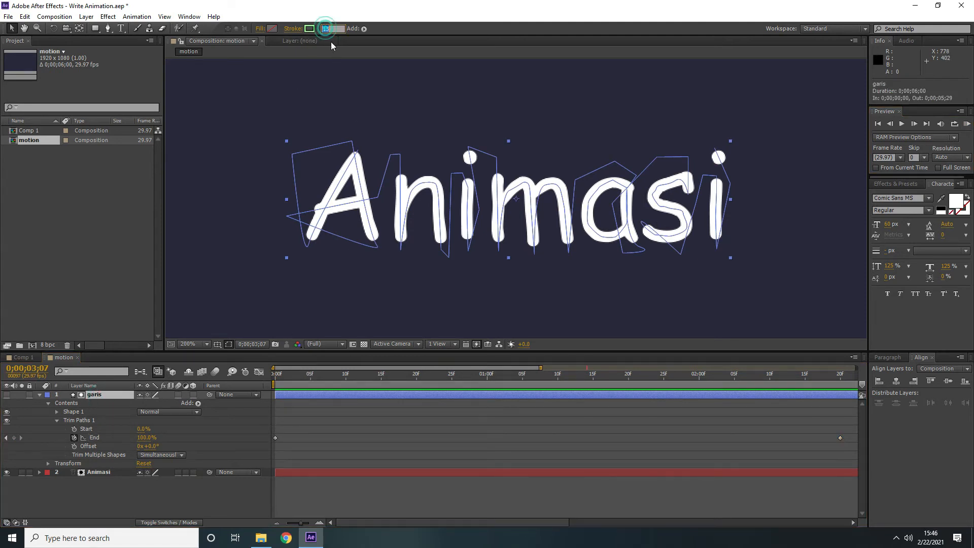
pyautogui.write('12')
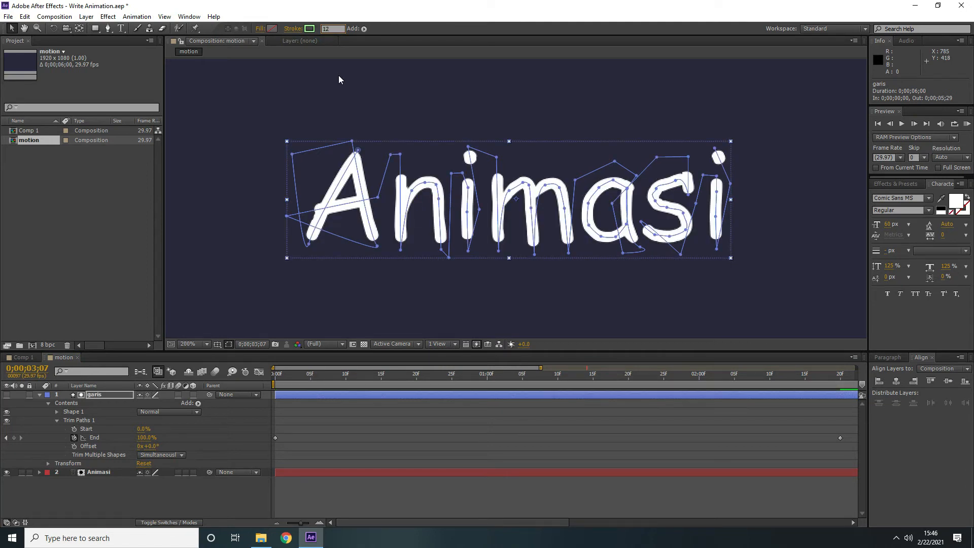
pyautogui.press('Return')
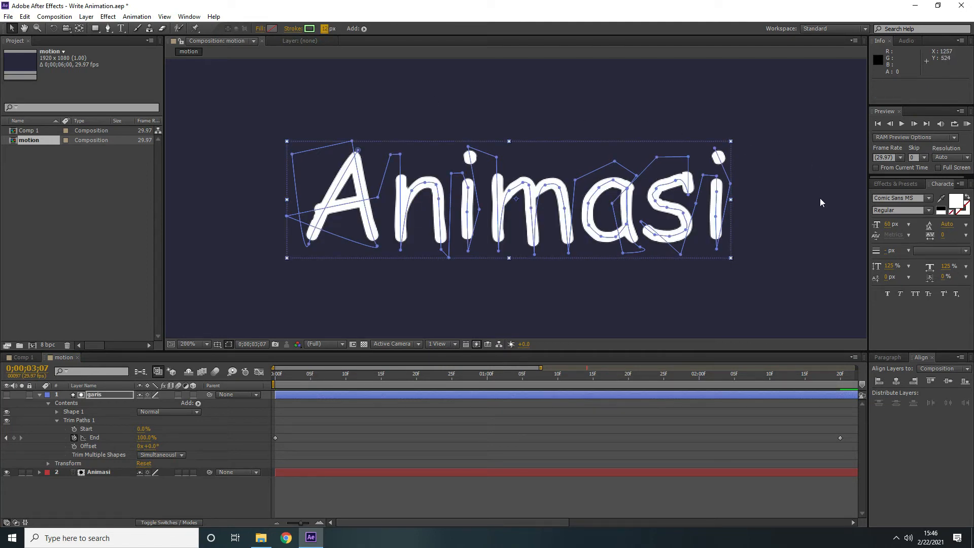
pyautogui.click(966, 124)
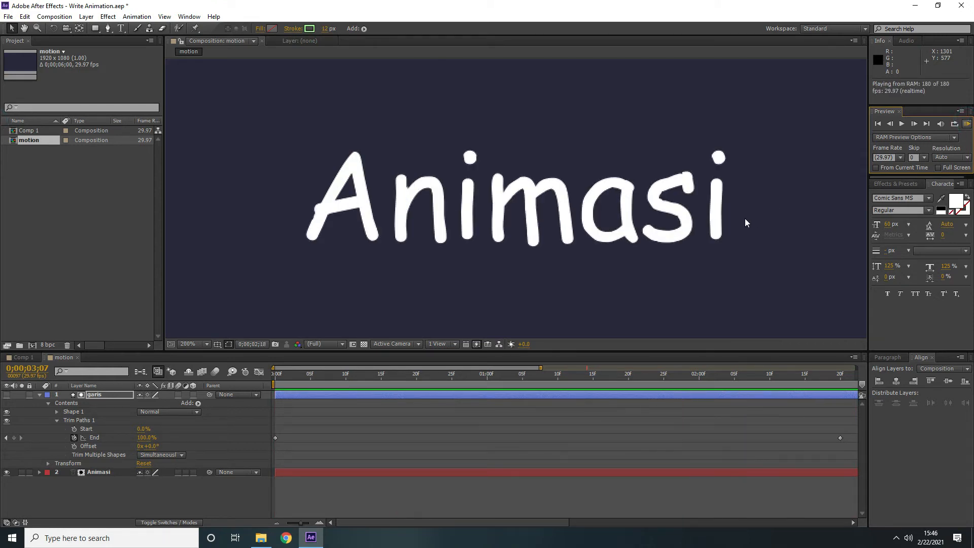
pyautogui.press('space')
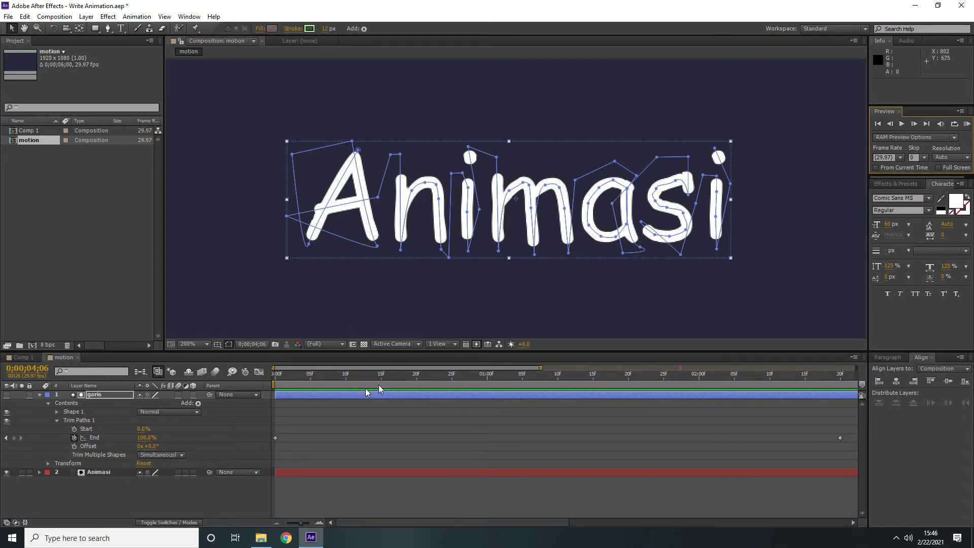
# Step: Scrub through the first letters of the reveal and view the shape operators available for the garis layer
pyautogui.moveTo(386, 375)
pyautogui.mouseDown()
pyautogui.moveTo(344, 374)
pyautogui.moveTo(396, 376)
pyautogui.moveTo(367, 376)
pyautogui.mouseUp()
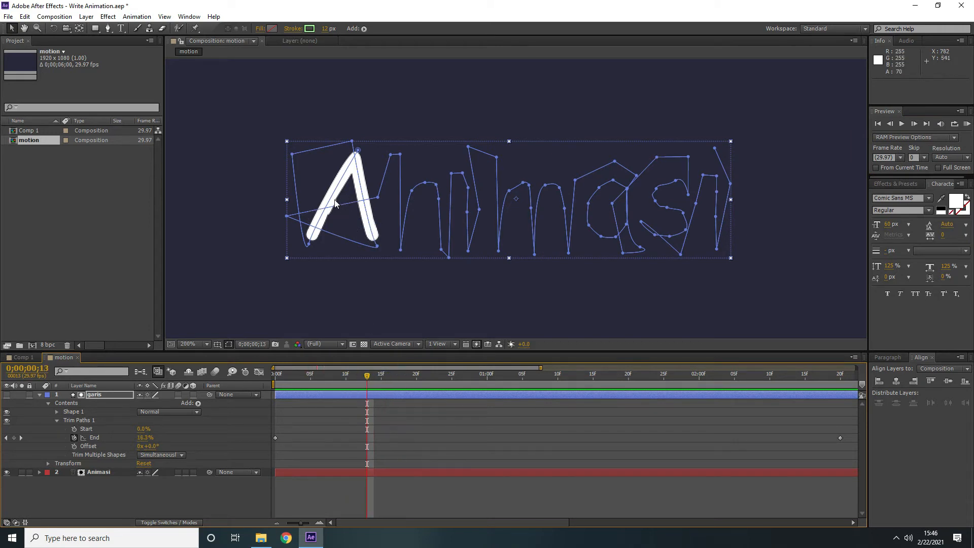
pyautogui.click(172, 513)
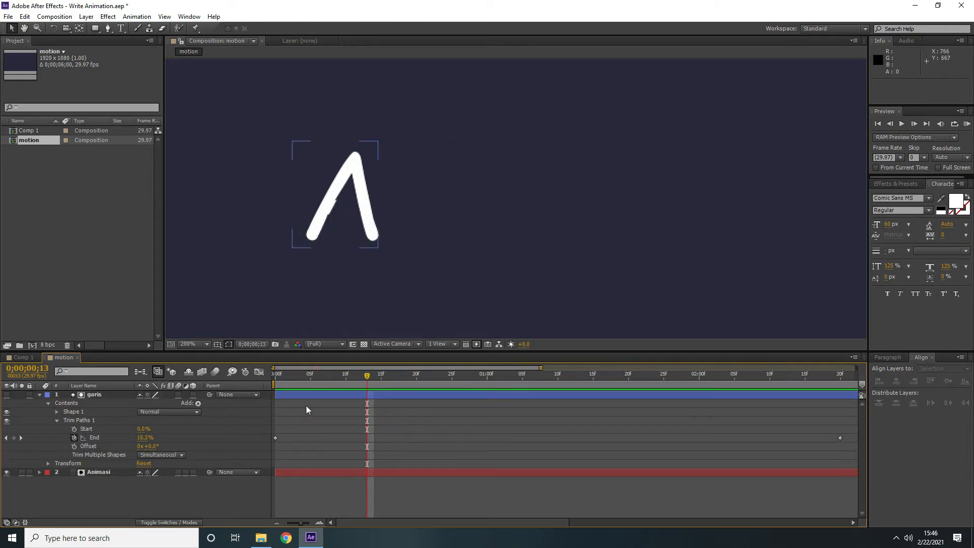
pyautogui.moveTo(367, 378)
pyautogui.mouseDown()
pyautogui.moveTo(321, 382)
pyautogui.moveTo(408, 383)
pyautogui.moveTo(291, 391)
pyautogui.moveTo(466, 388)
pyautogui.mouseUp()
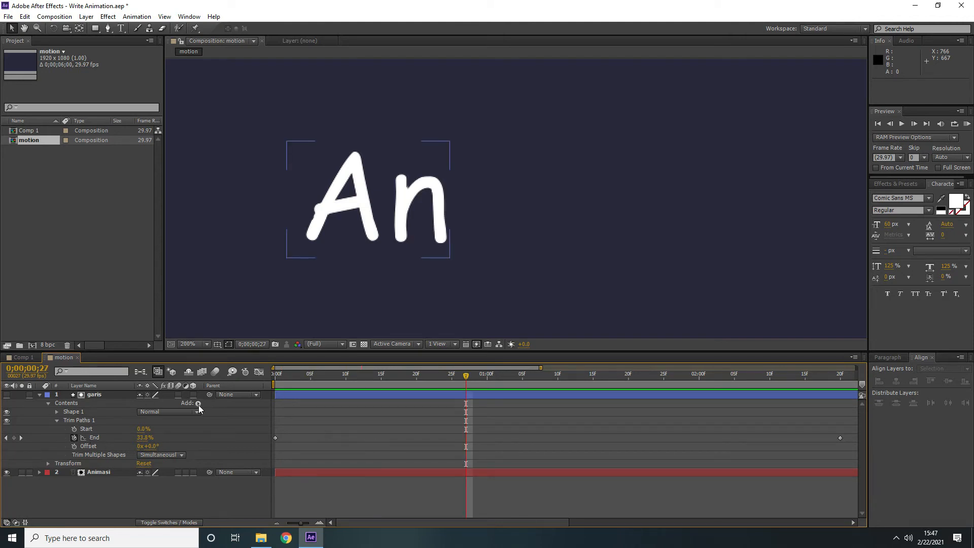
pyautogui.click(198, 404)
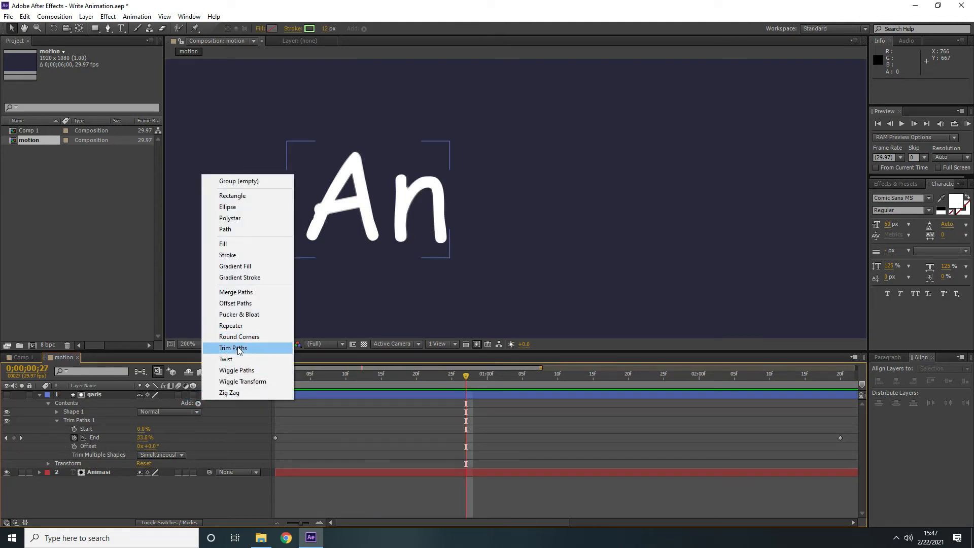
pyautogui.click(185, 491)
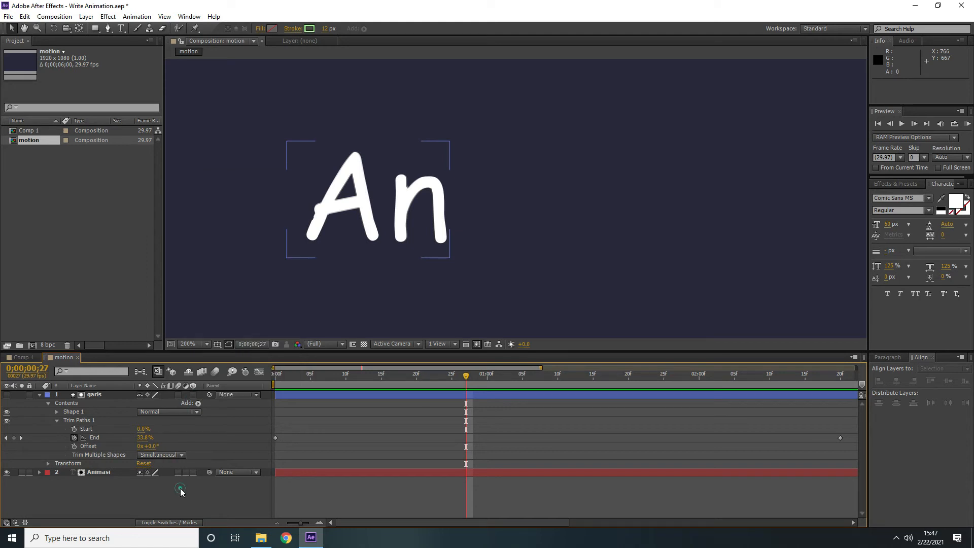
# Step: Collapse the garis layer's properties, then scrub and play the timeline to review how the letters are revealed
pyautogui.click(56, 420)
pyautogui.click(39, 396)
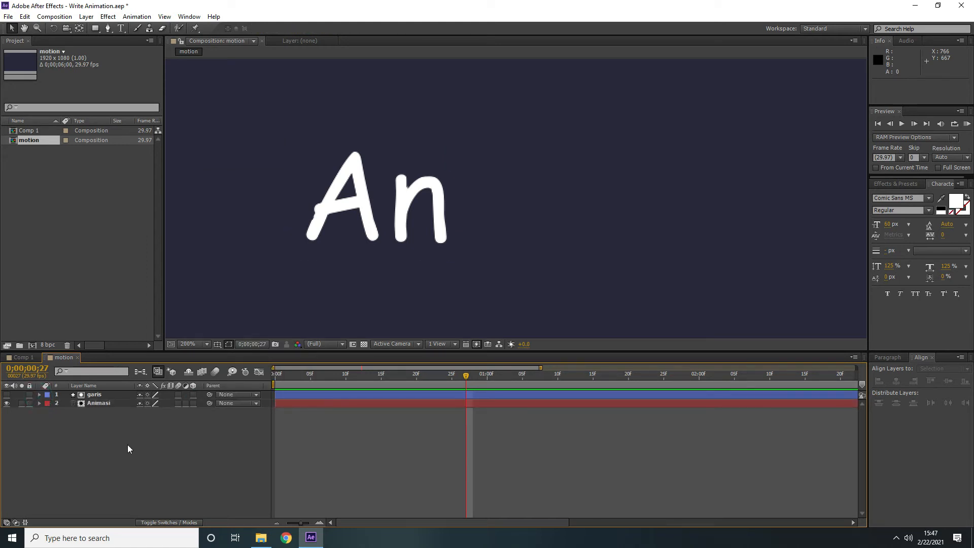
pyautogui.click(127, 445)
pyautogui.moveTo(465, 377); pyautogui.dragTo(505, 370)
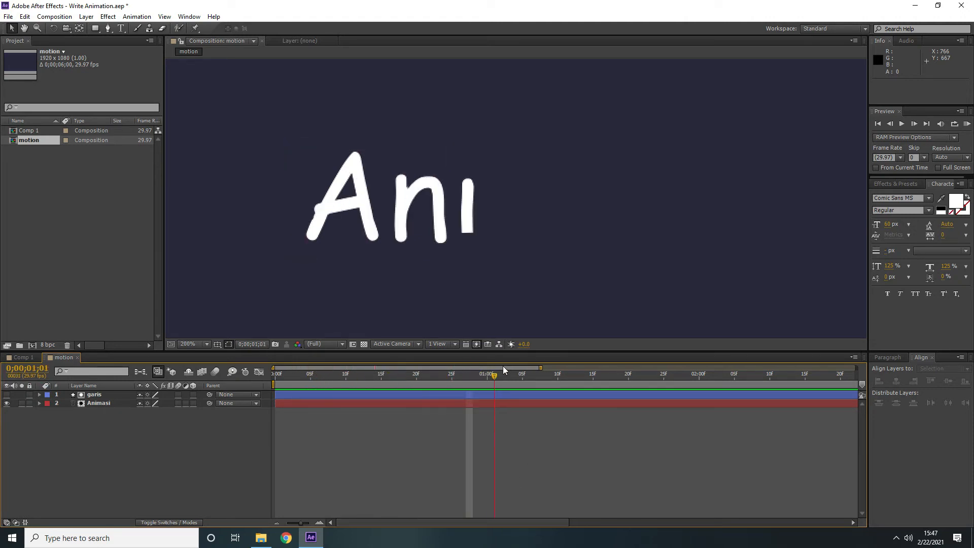
pyautogui.press('space')
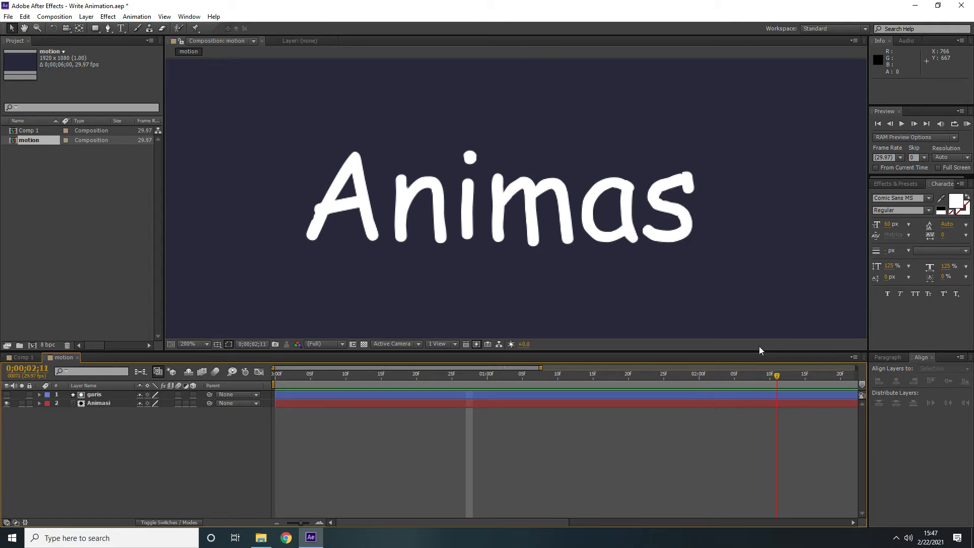
pyautogui.moveTo(728, 376); pyautogui.dragTo(451, 376)
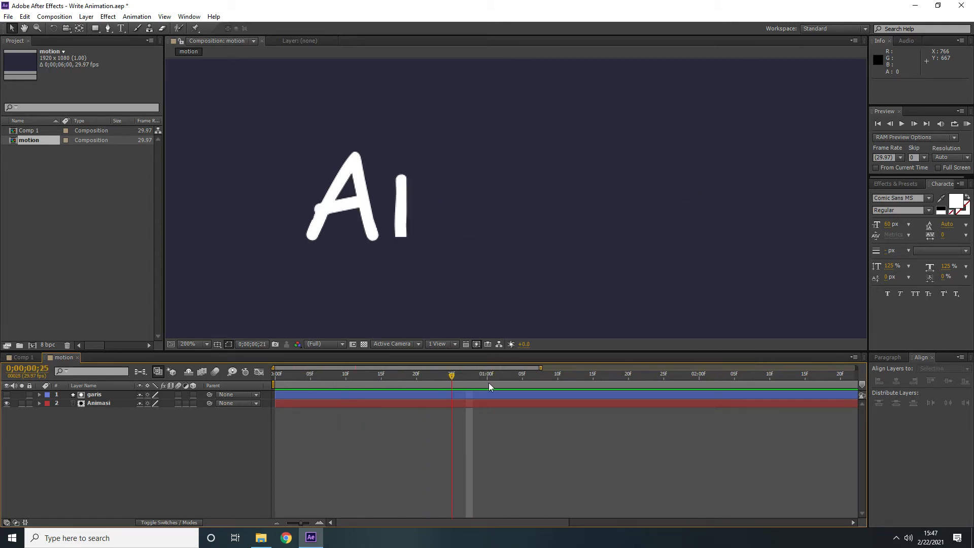
pyautogui.press('space')
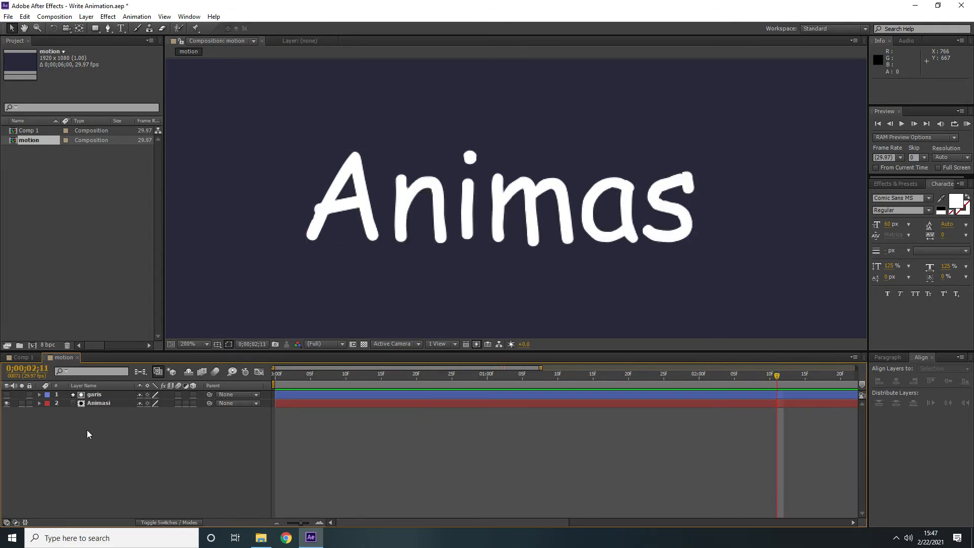
pyautogui.click(96, 404)
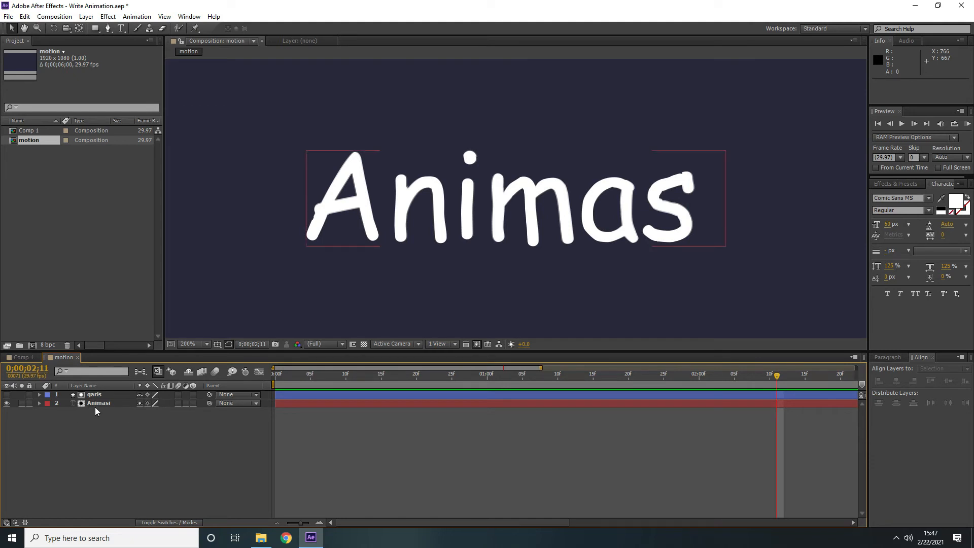
pyautogui.click(896, 184)
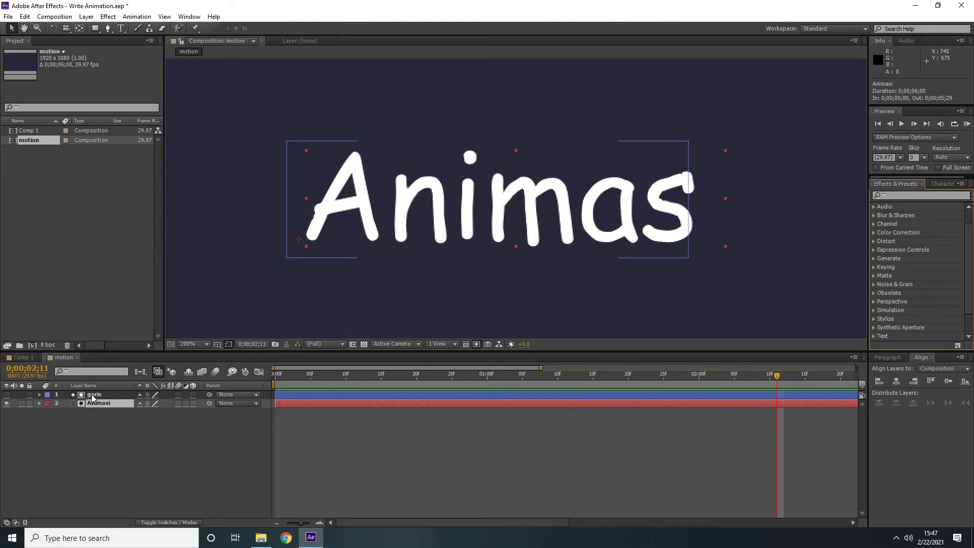
pyautogui.click(120, 395)
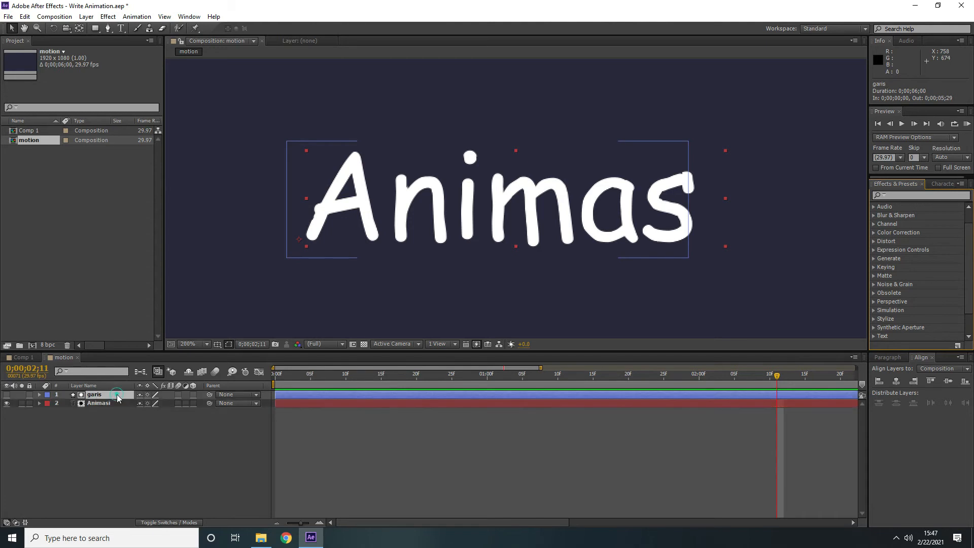
pyautogui.click(38, 395)
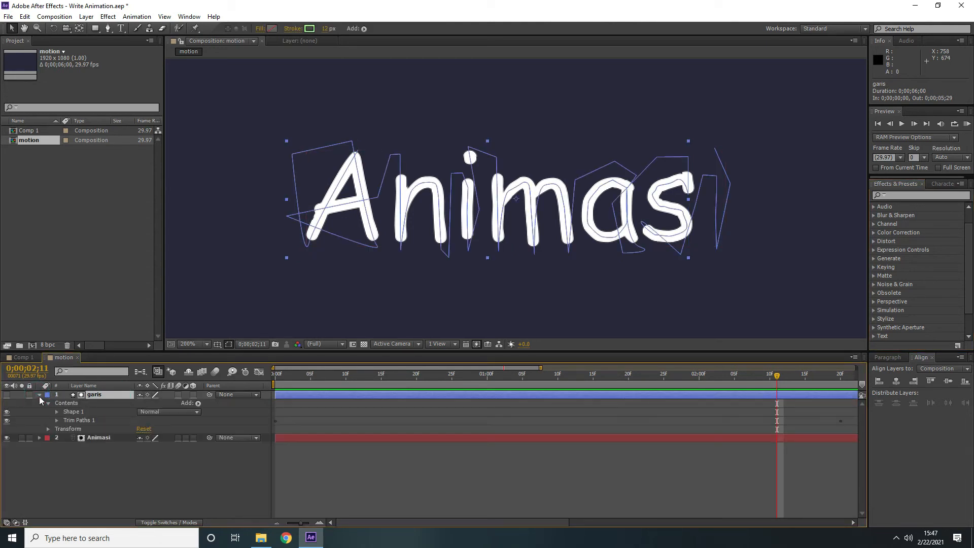
pyautogui.click(39, 394)
pyautogui.click(111, 423)
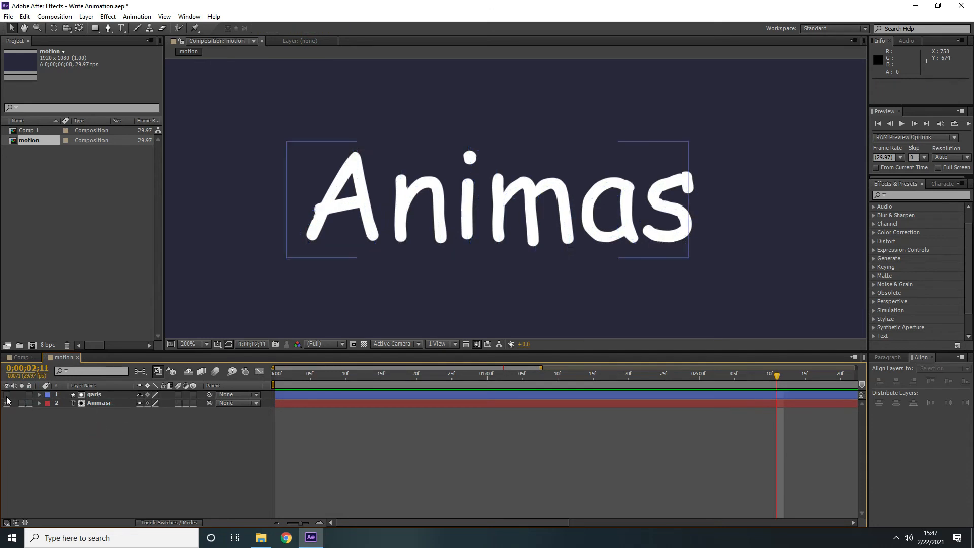
# Step: Make the garis layer visible, set the Animasi layer to No Track Matte, and scrub through the unmasked text
pyautogui.click(7, 395)
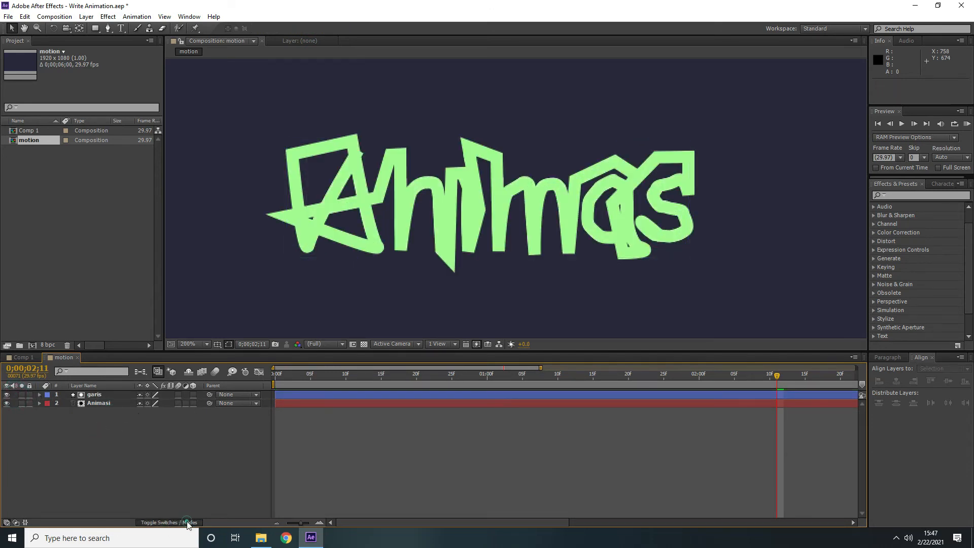
pyautogui.click(172, 522)
pyautogui.click(198, 403)
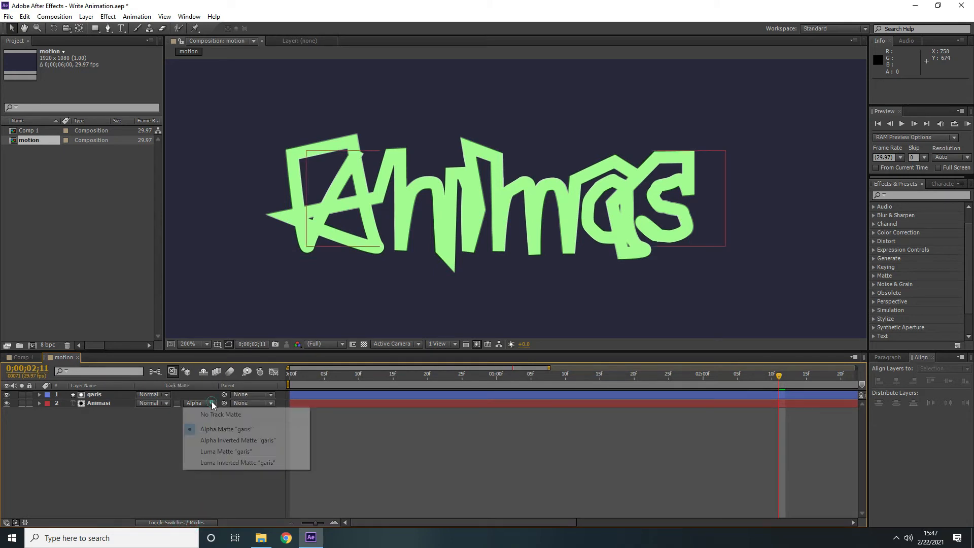
pyautogui.click(222, 415)
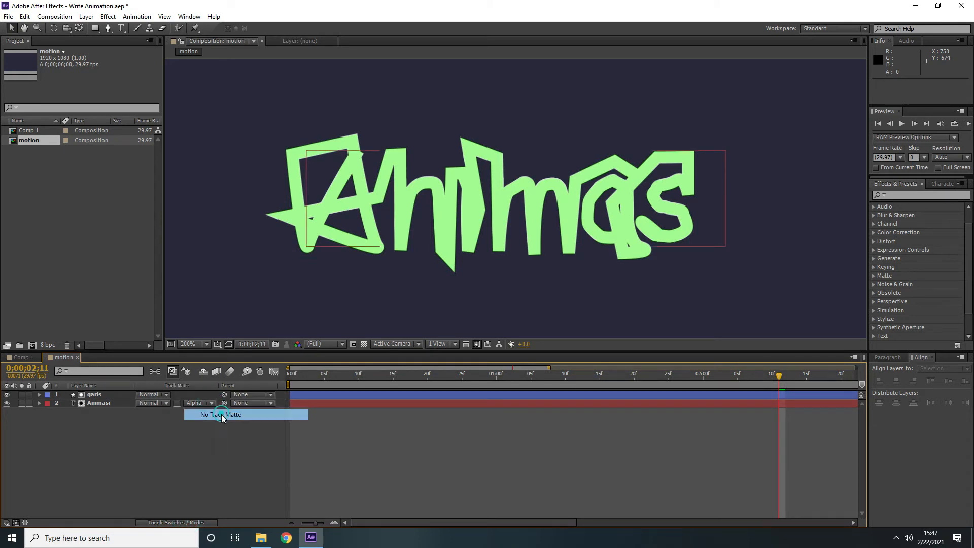
pyautogui.click(87, 403)
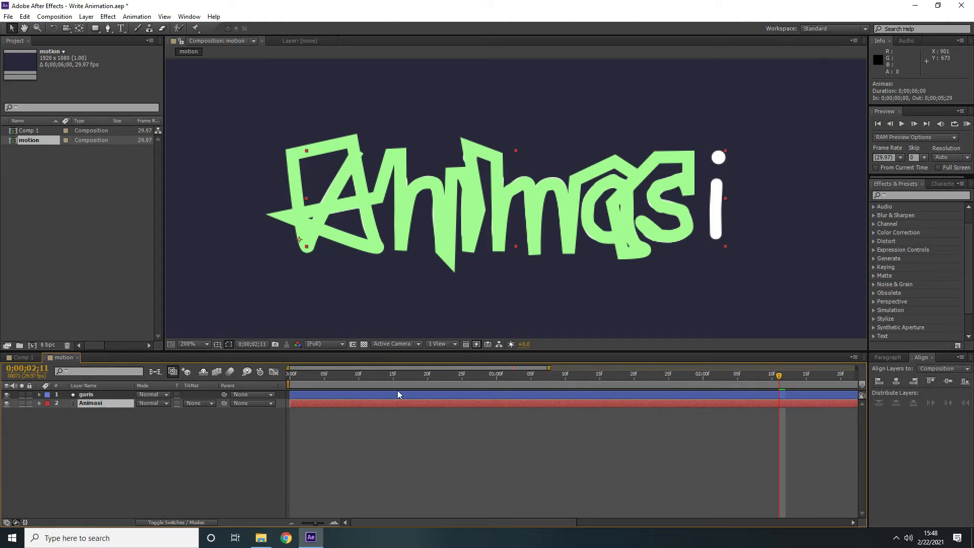
pyautogui.moveTo(627, 388); pyautogui.dragTo(855, 370)
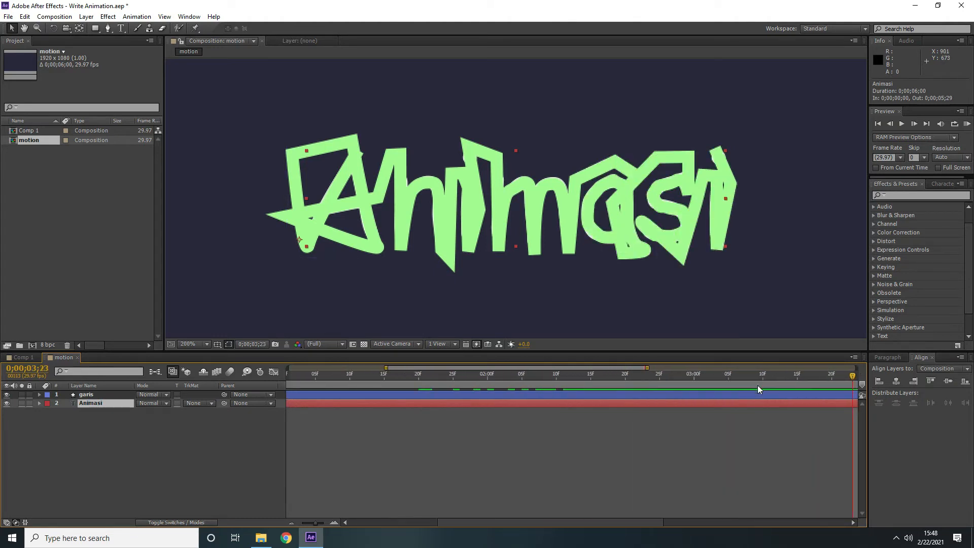
# Step: Apply the Set Matte channel effect to the Animasi text layer
pyautogui.click(737, 381)
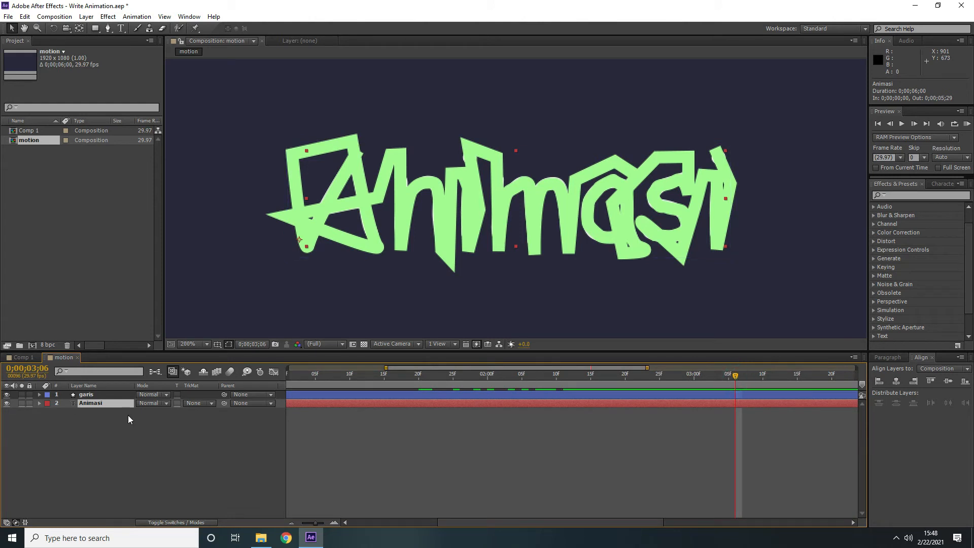
pyautogui.click(755, 377)
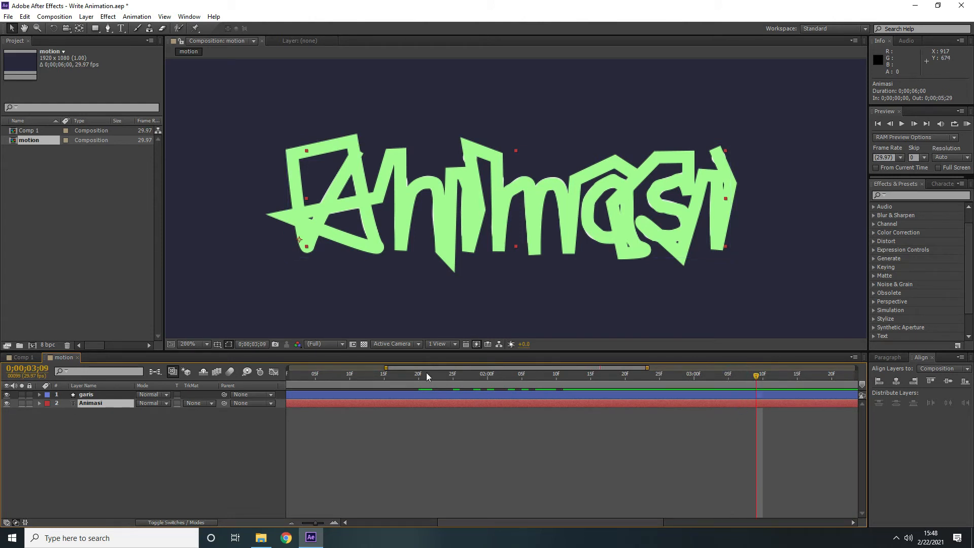
pyautogui.click(102, 420)
pyautogui.click(105, 403)
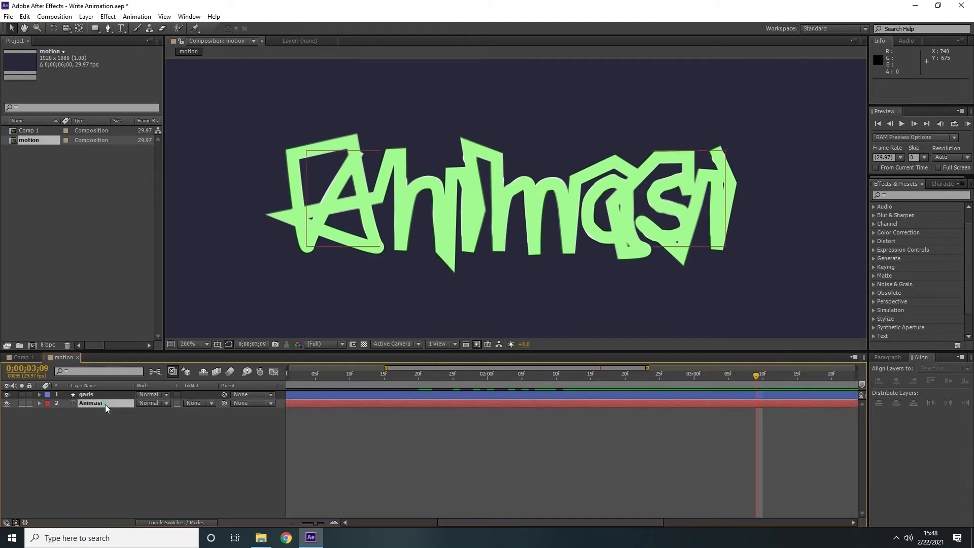
pyautogui.click(874, 224)
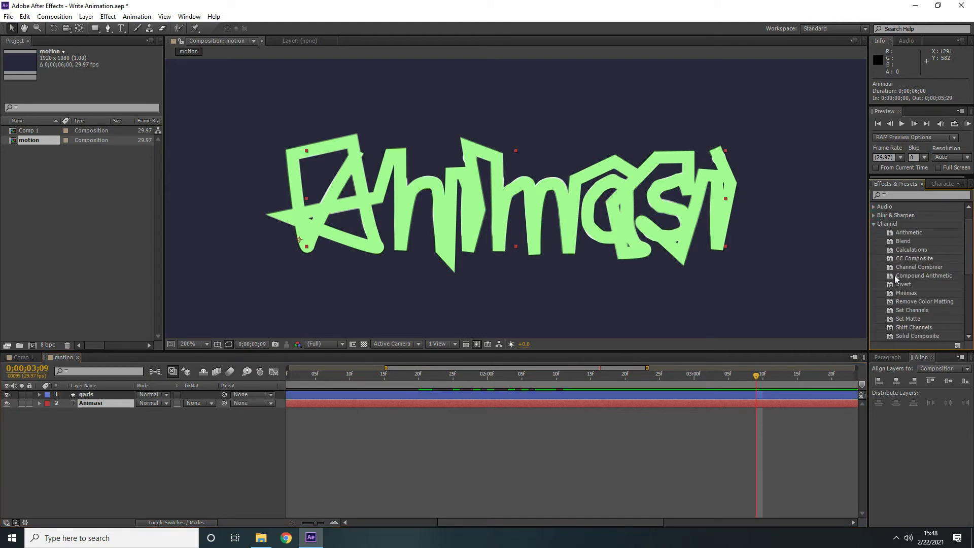
pyautogui.doubleClick(899, 319)
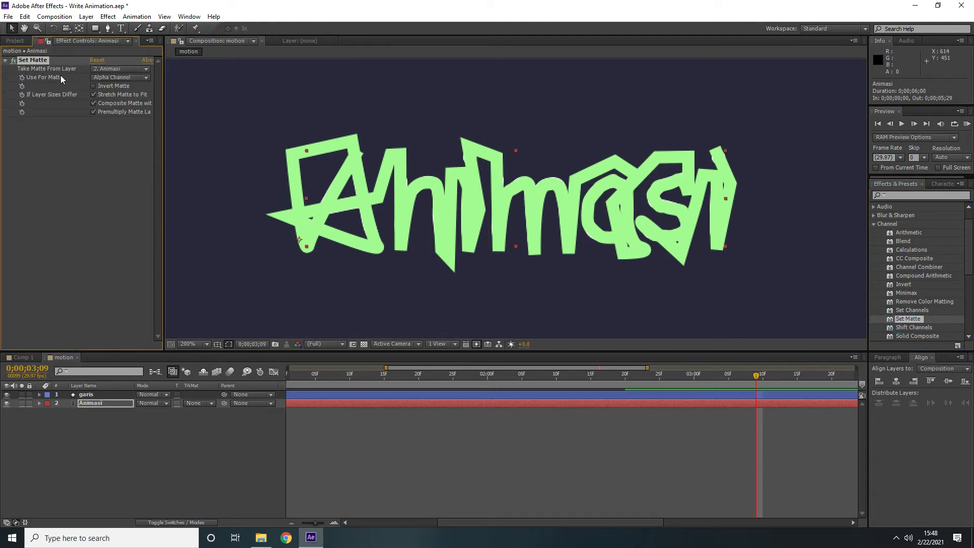
# Step: Set the Set Matte effect to take its matte from the garis layer, and hide the garis layer
pyautogui.click(137, 71)
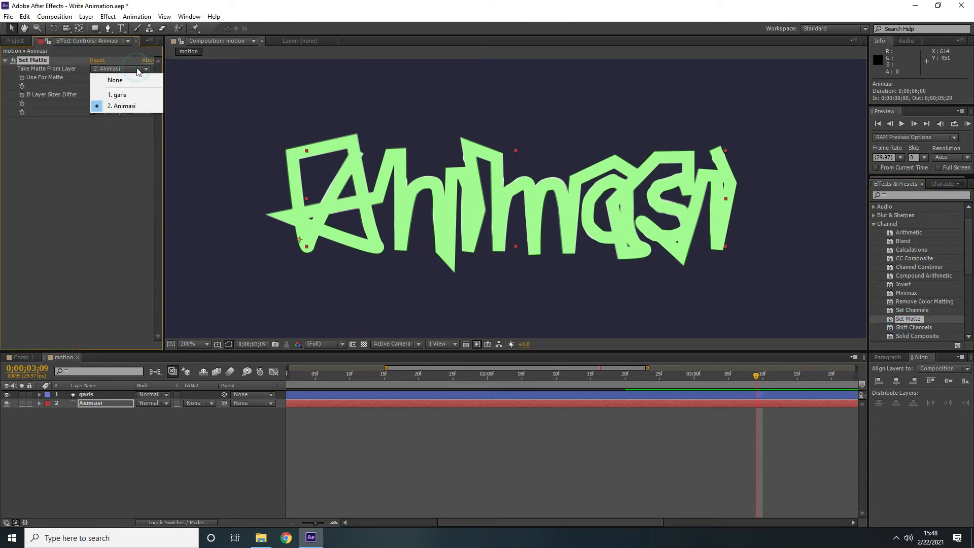
pyautogui.click(114, 92)
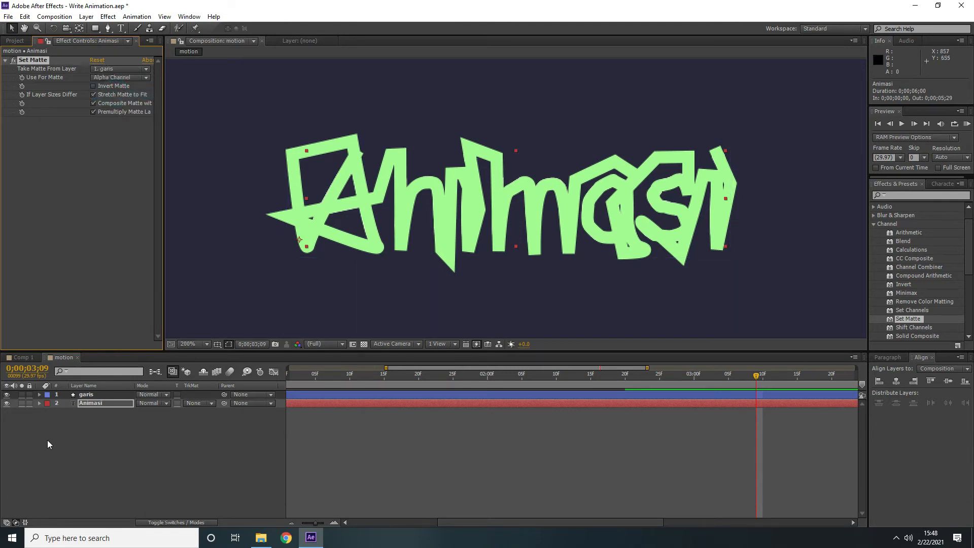
pyautogui.click(7, 396)
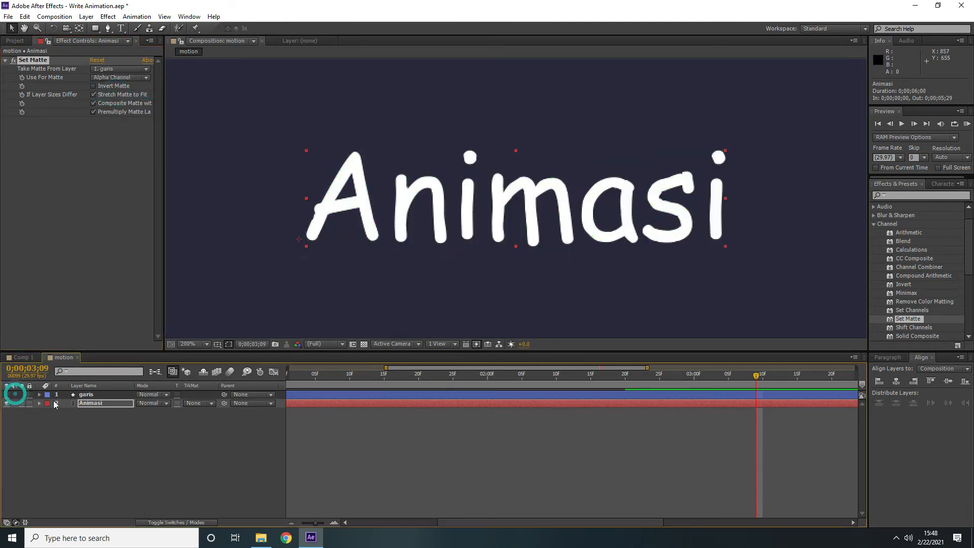
# Step: Scrub through the matted Animasi text and play a RAM preview of the write-on
pyautogui.moveTo(535, 377)
pyautogui.mouseDown()
pyautogui.moveTo(354, 394)
pyautogui.moveTo(526, 378)
pyautogui.mouseUp()
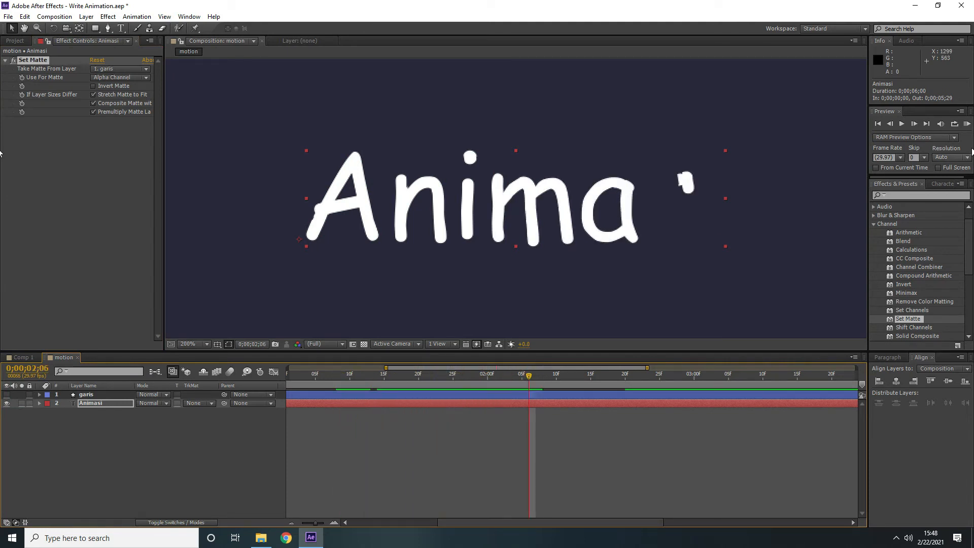
pyautogui.click(967, 123)
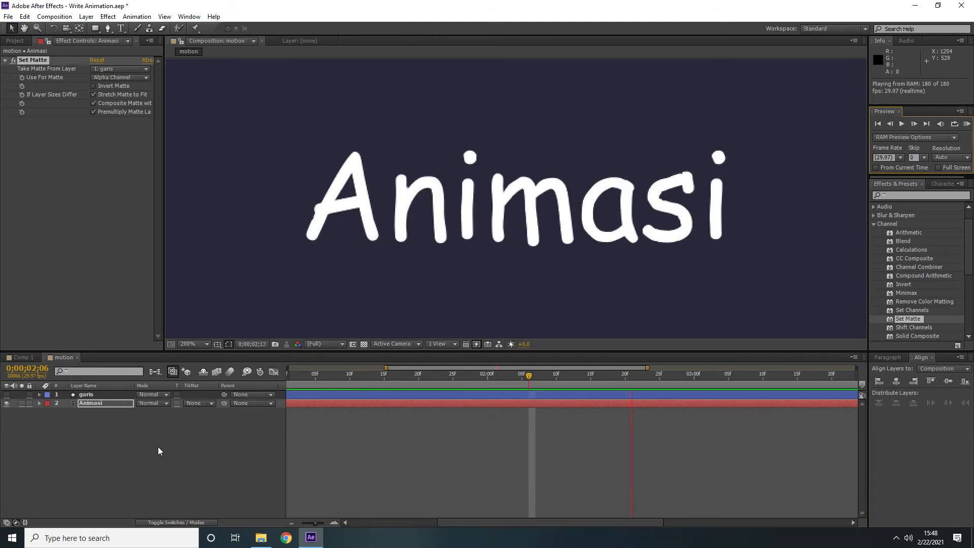
pyautogui.click(460, 424)
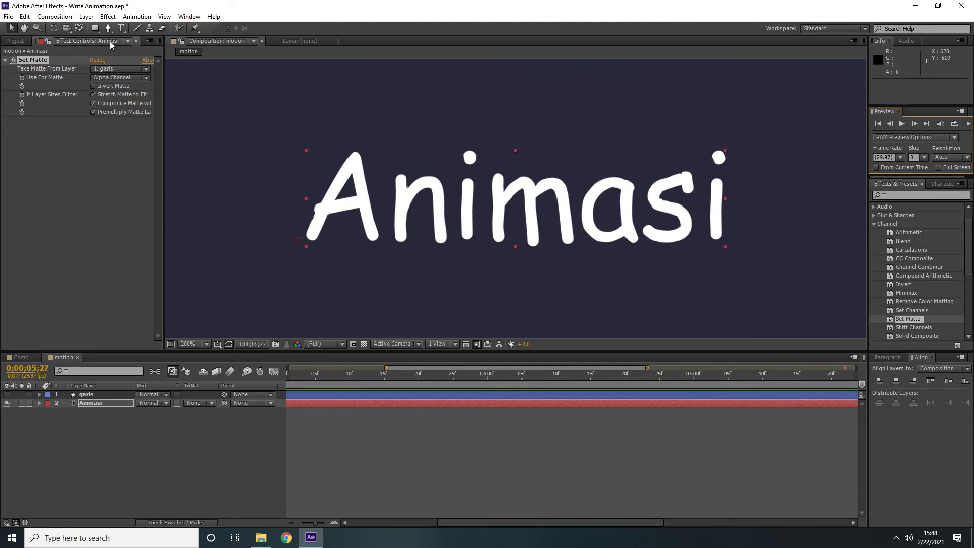
# Step: Close the Animasi layer's effect settings and display the layer switches instead of the blending modes
pyautogui.click(136, 41)
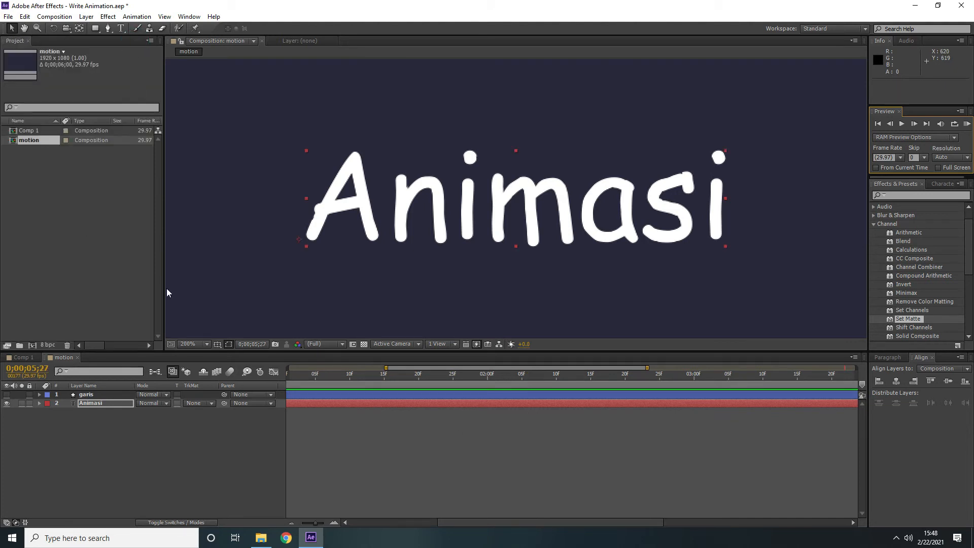
pyautogui.click(160, 435)
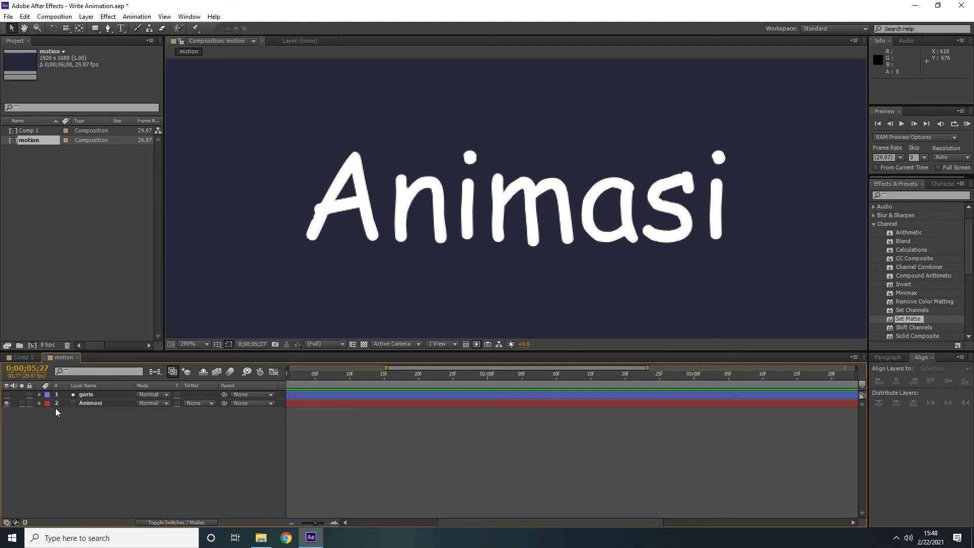
pyautogui.click(174, 523)
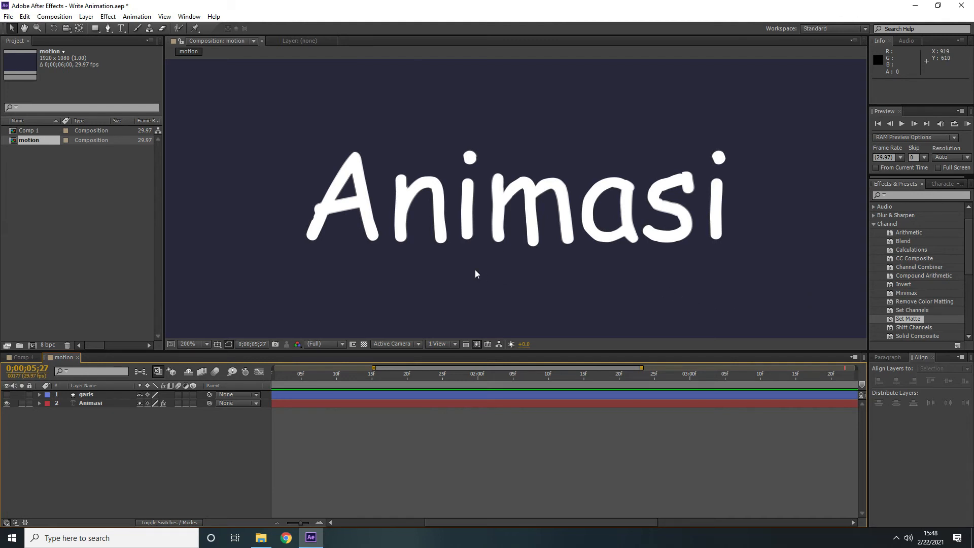
# Step: Create a new text layer reading "Motion Graphic" in the Arial font
pyautogui.press(',')
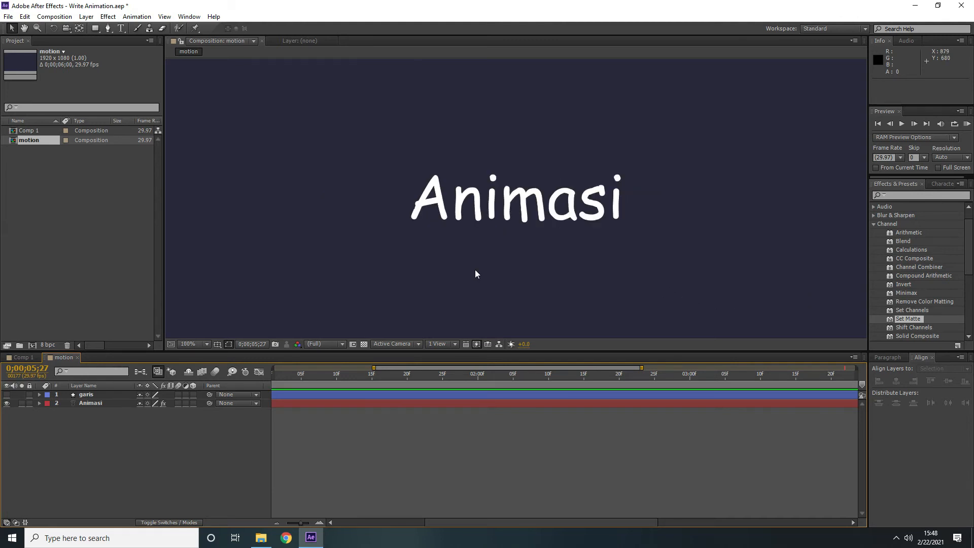
pyautogui.press(',')
pyautogui.click(254, 231)
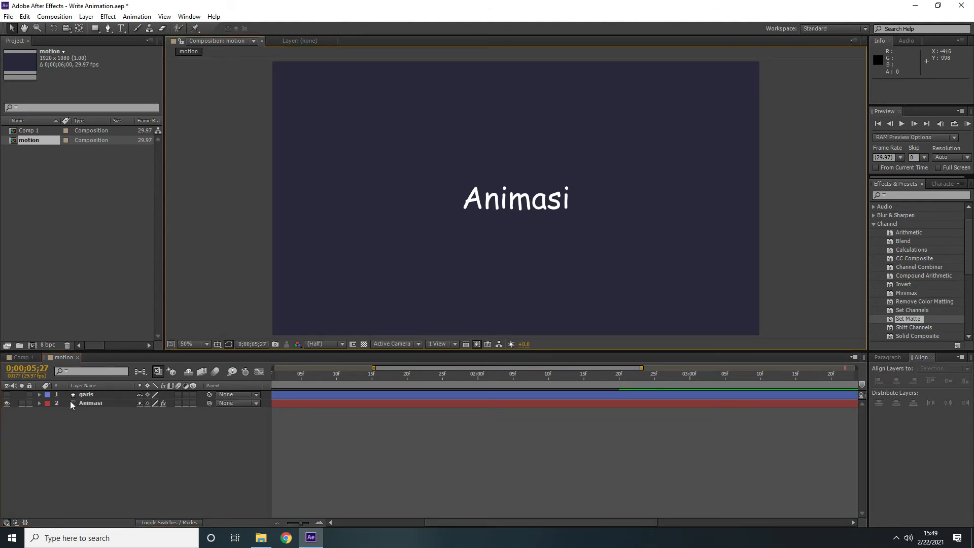
pyautogui.click(63, 429)
pyautogui.rightClick(145, 446)
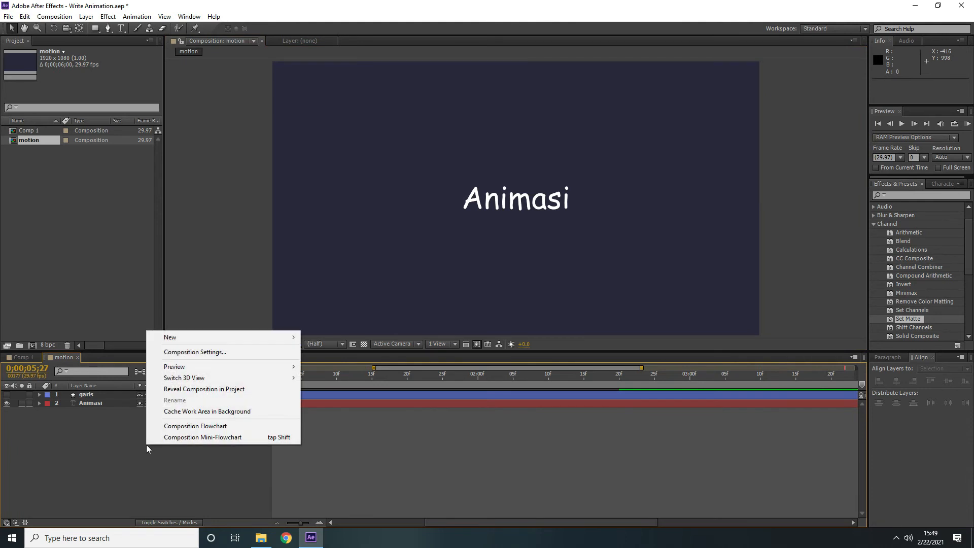
pyautogui.moveTo(269, 337)
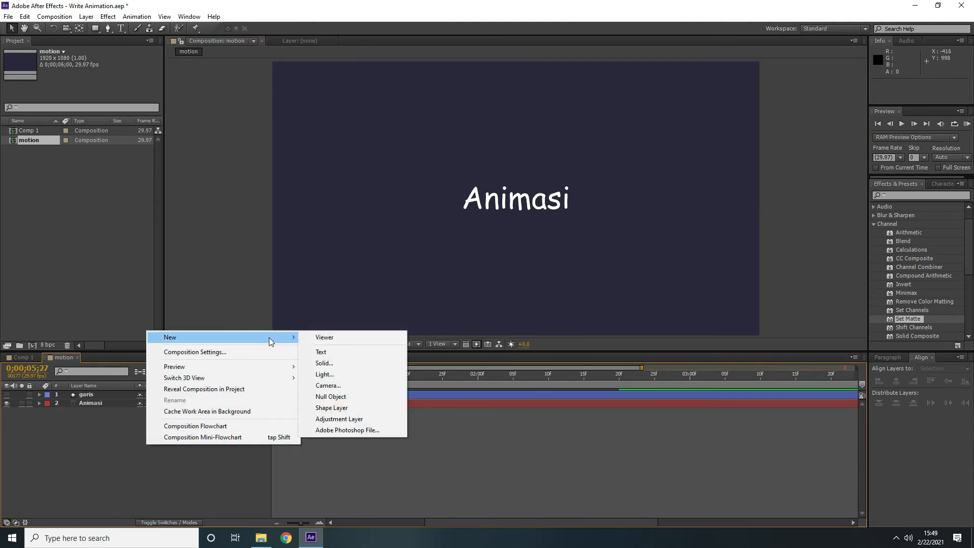
pyautogui.click(321, 351)
pyautogui.click(929, 197)
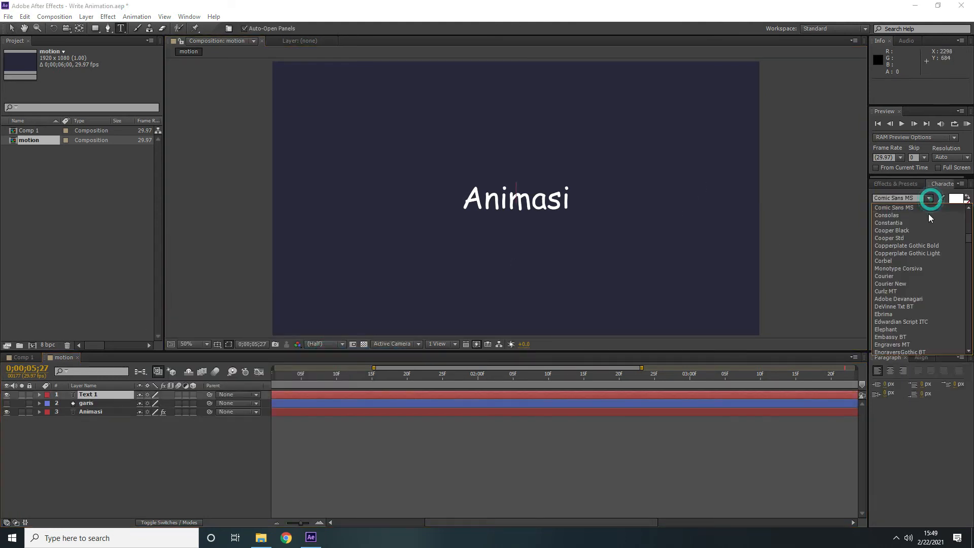
pyautogui.moveTo(967, 242); pyautogui.dragTo(965, 217)
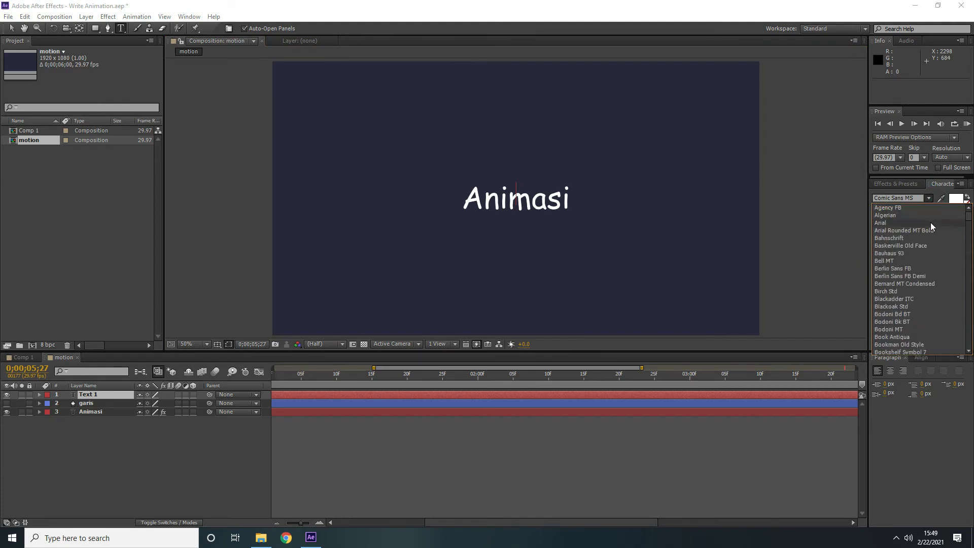
pyautogui.click(881, 223)
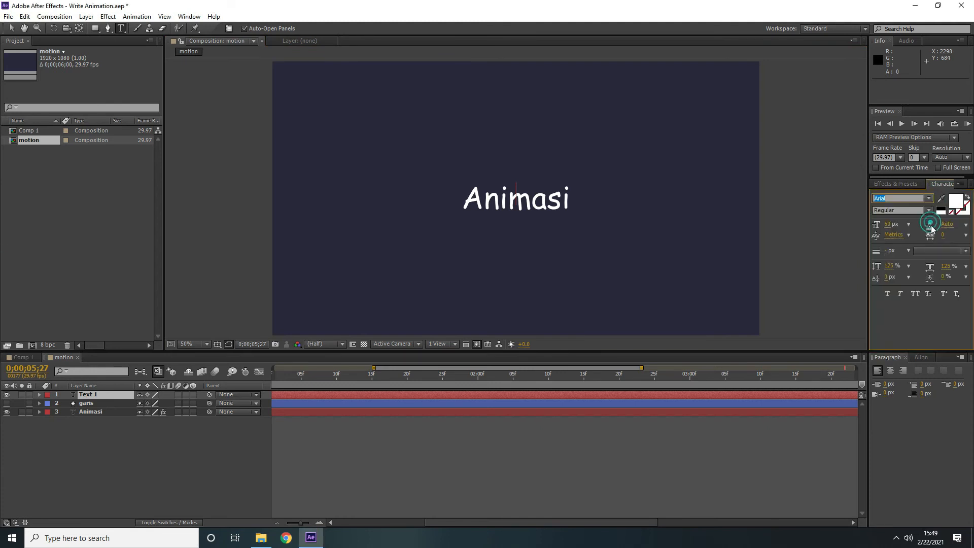
pyautogui.click(518, 240)
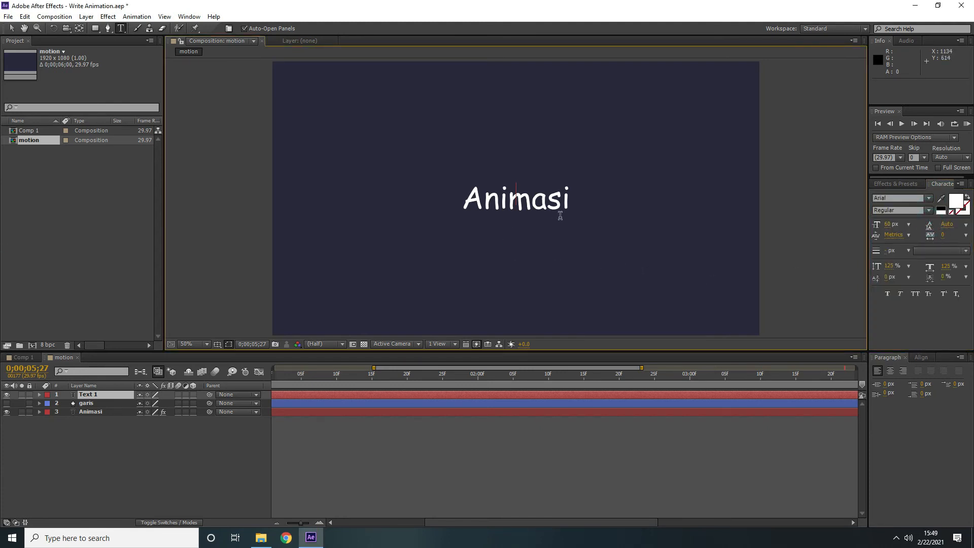
pyautogui.write('Motion Graphic')
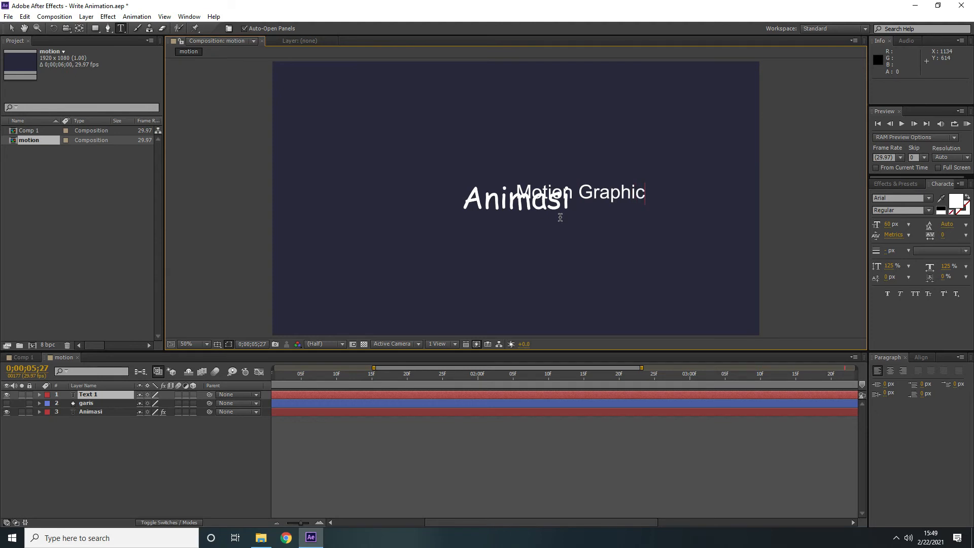
# Step: Center the Motion Graphic text horizontally and vertically in the composition
pyautogui.click(11, 28)
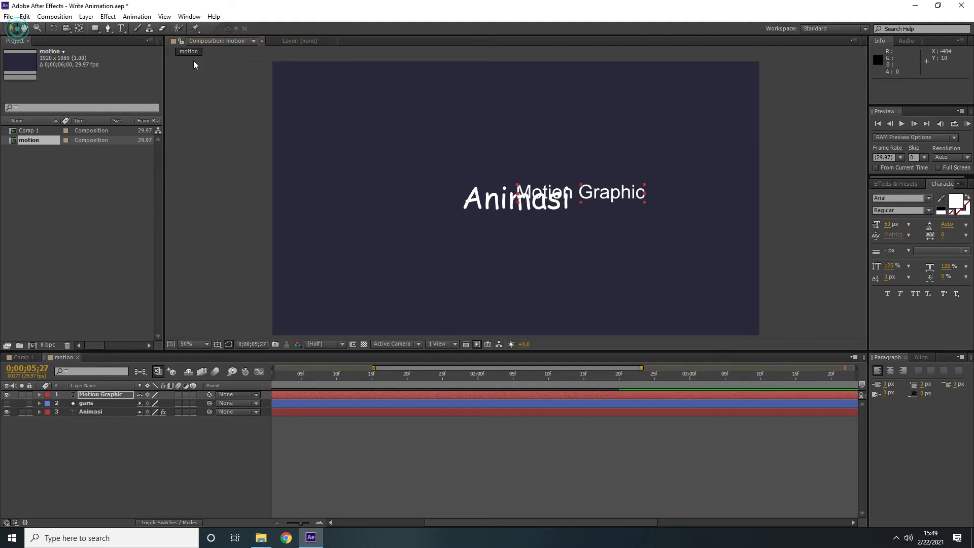
pyautogui.click(921, 357)
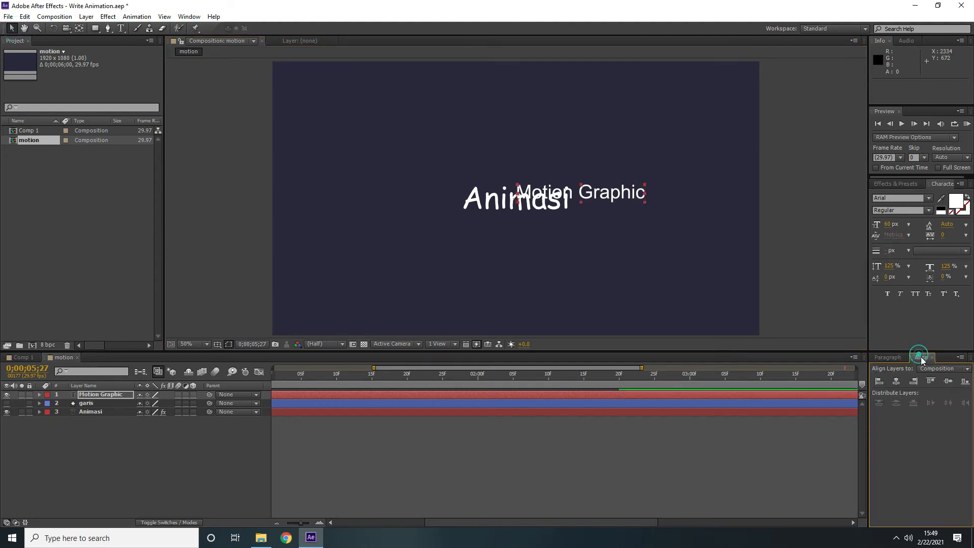
pyautogui.click(897, 381)
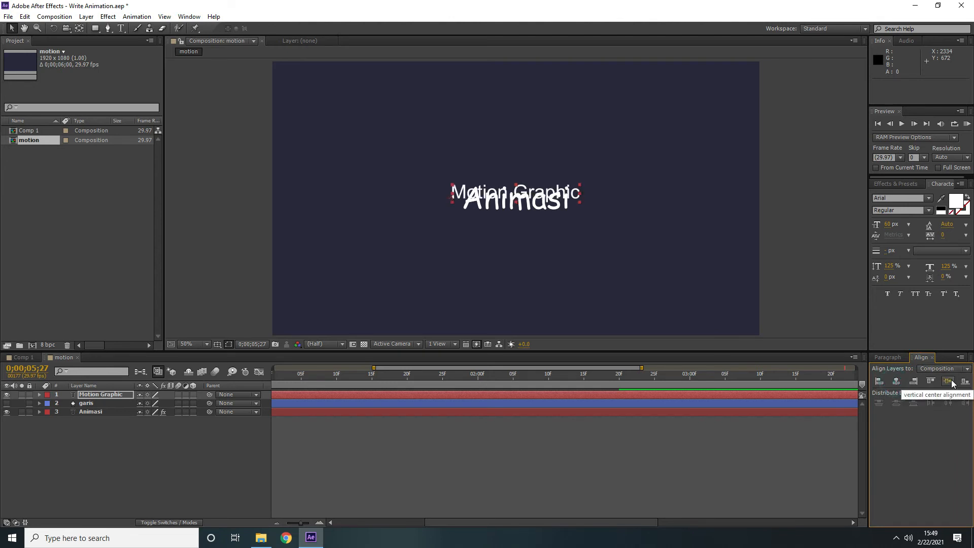
pyautogui.click(947, 381)
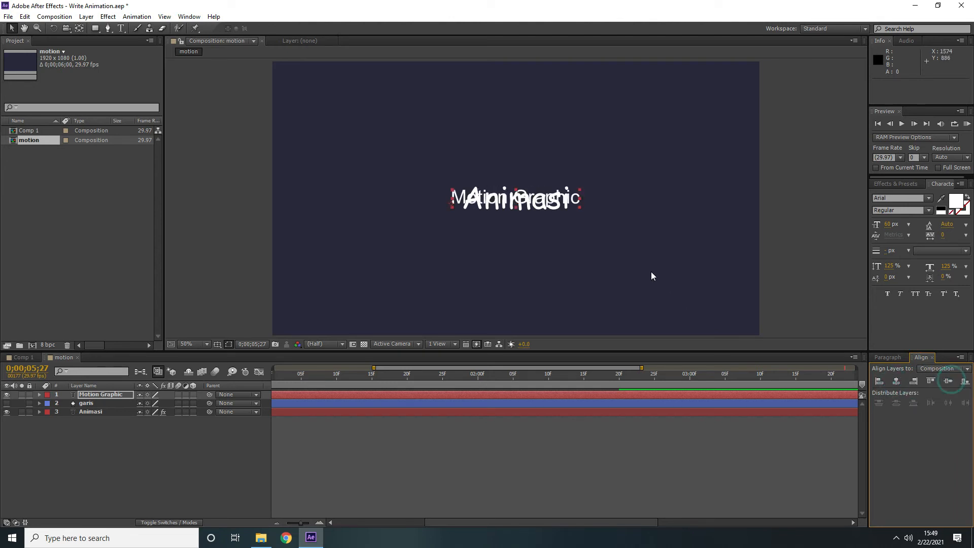
# Step: Nudge the Motion Graphic text down 100 px so it sits just below Animasi
pyautogui.click(572, 204)
pyautogui.hotkey('shift', 'Down')
pyautogui.hotkey('shift', 'Down')
pyautogui.hotkey('shift', 'Down')
pyautogui.hotkey('shift', 'Down')
pyautogui.hotkey('shift', 'Down')
pyautogui.hotkey('shift', 'Down')
pyautogui.hotkey('shift', 'Down')
pyautogui.hotkey('shift', 'Down')
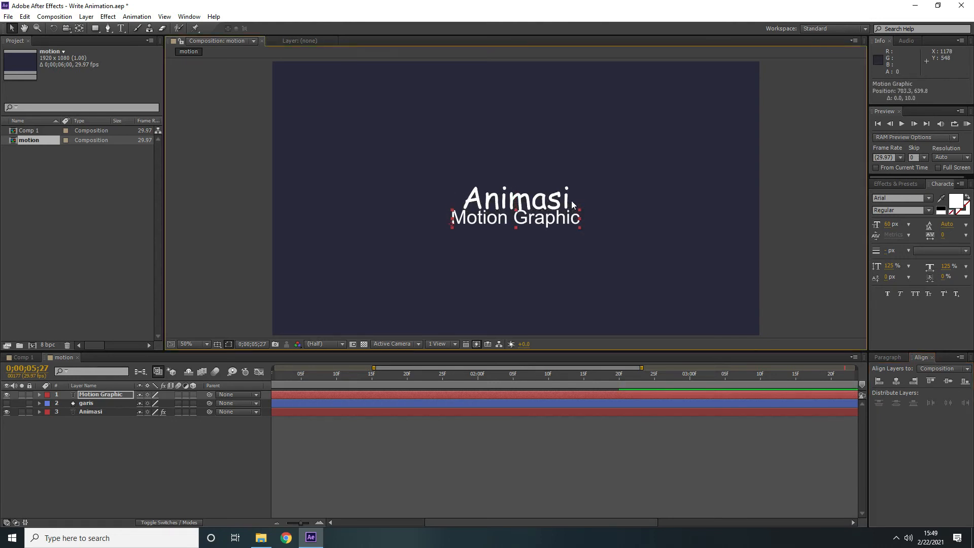
pyautogui.hotkey('shift', 'Down')
pyautogui.hotkey('shift', 'Down')
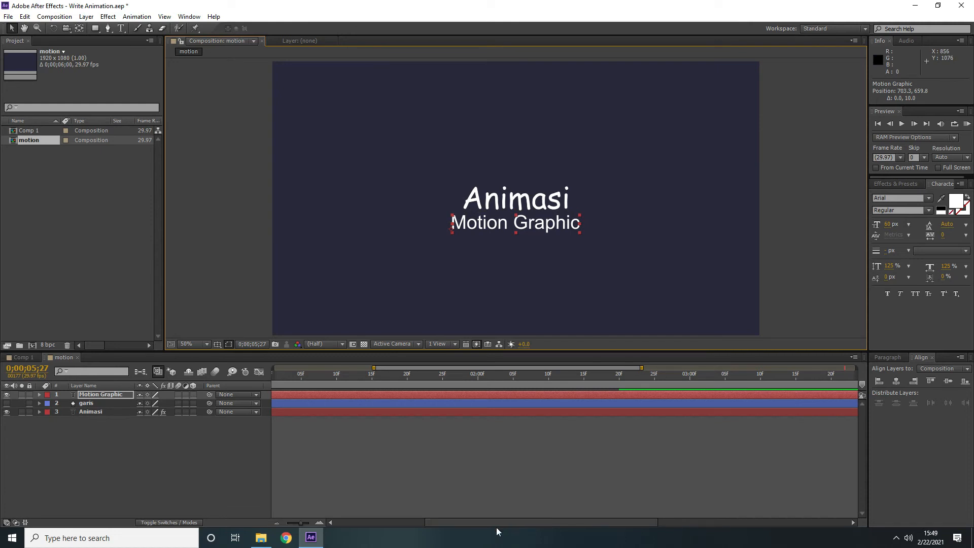
# Step: Review the reveal along the timeline and set the current time to 0;00;02;20
pyautogui.moveTo(493, 522); pyautogui.dragTo(399, 523)
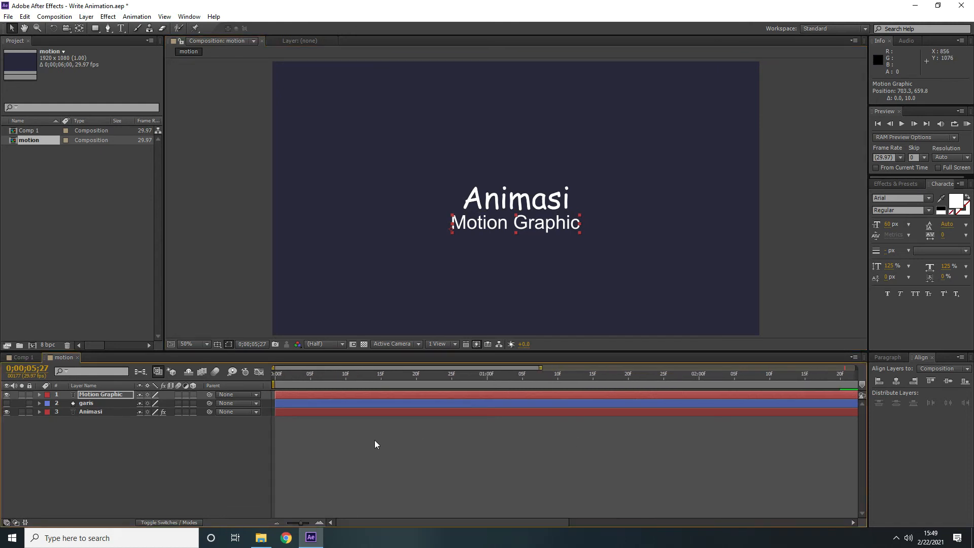
pyautogui.moveTo(355, 379); pyautogui.dragTo(410, 376)
pyautogui.press('space')
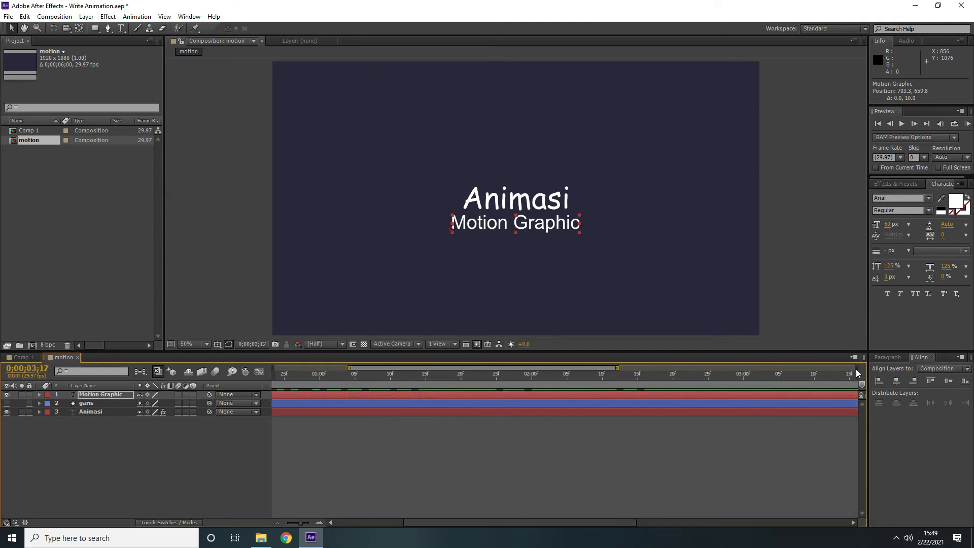
pyautogui.moveTo(618, 394)
pyautogui.mouseDown()
pyautogui.moveTo(638, 392)
pyautogui.moveTo(598, 395)
pyautogui.moveTo(616, 394)
pyautogui.mouseUp()
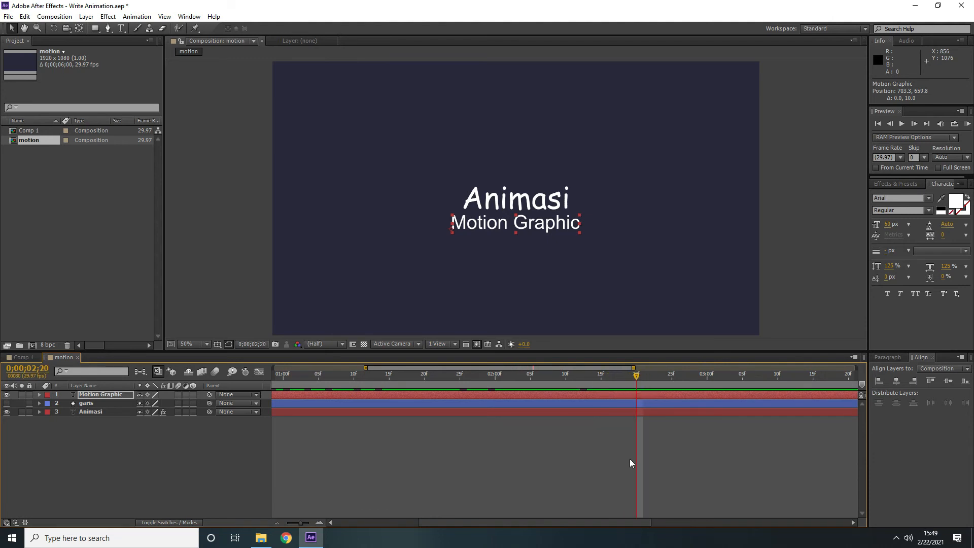
# Step: Trim the end of the garis layer to 0;00;02;20 in the motion composition
pyautogui.moveTo(632, 522); pyautogui.dragTo(765, 503)
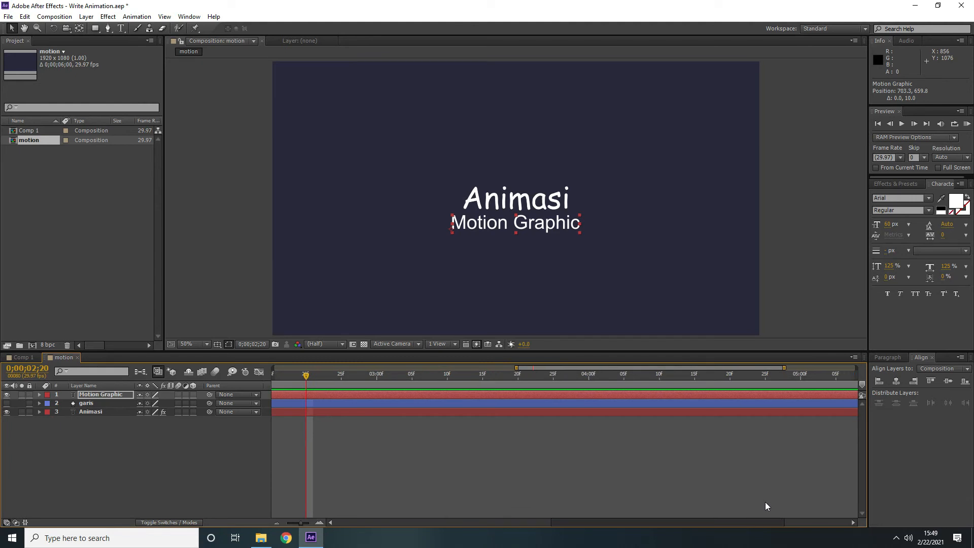
pyautogui.moveTo(517, 369); pyautogui.dragTo(273, 368)
pyautogui.moveTo(784, 368); pyautogui.dragTo(855, 368)
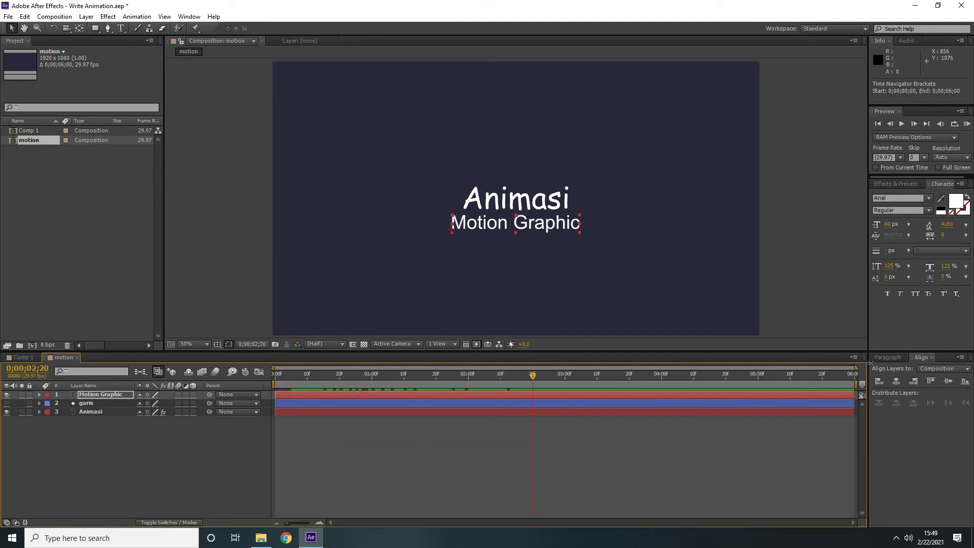
pyautogui.click(107, 403)
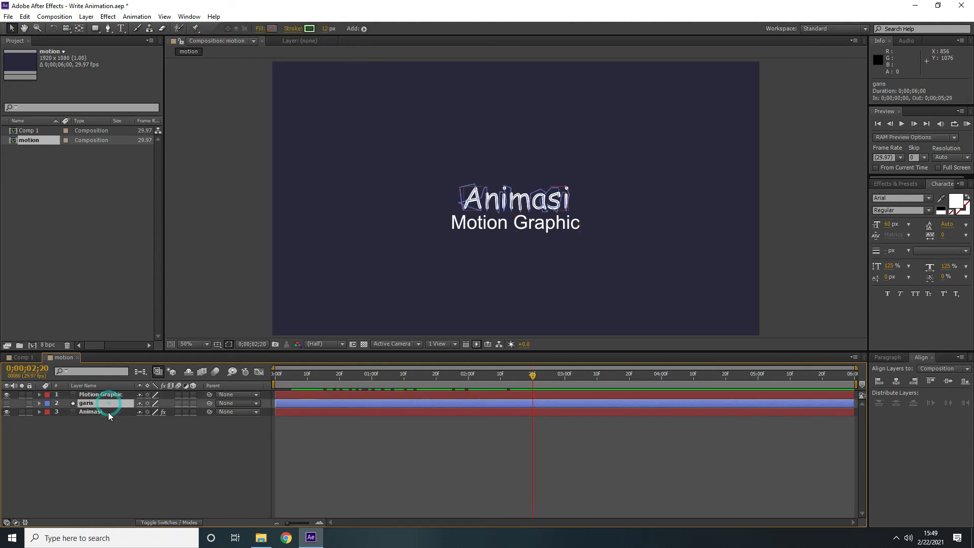
pyautogui.click(105, 412)
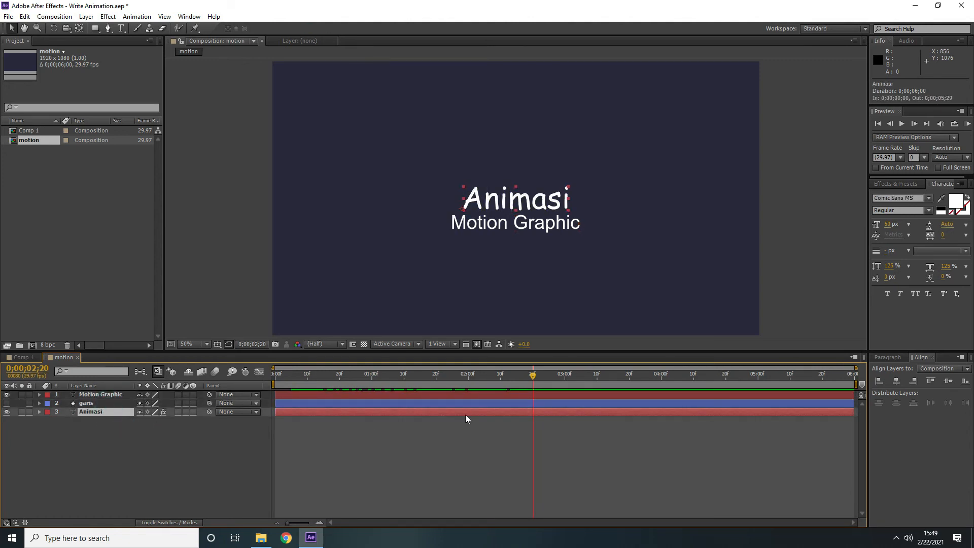
pyautogui.click(106, 404)
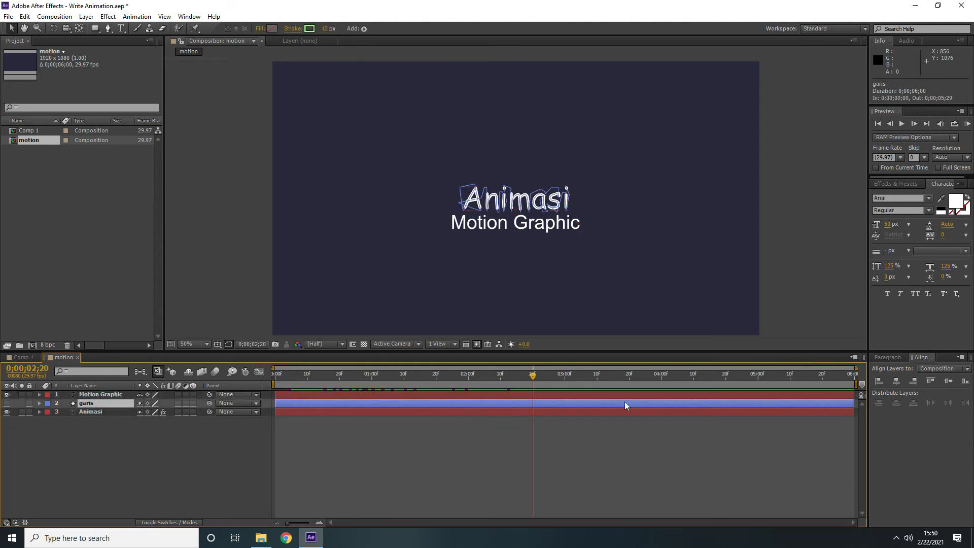
pyautogui.moveTo(854, 403); pyautogui.dragTo(532, 403)
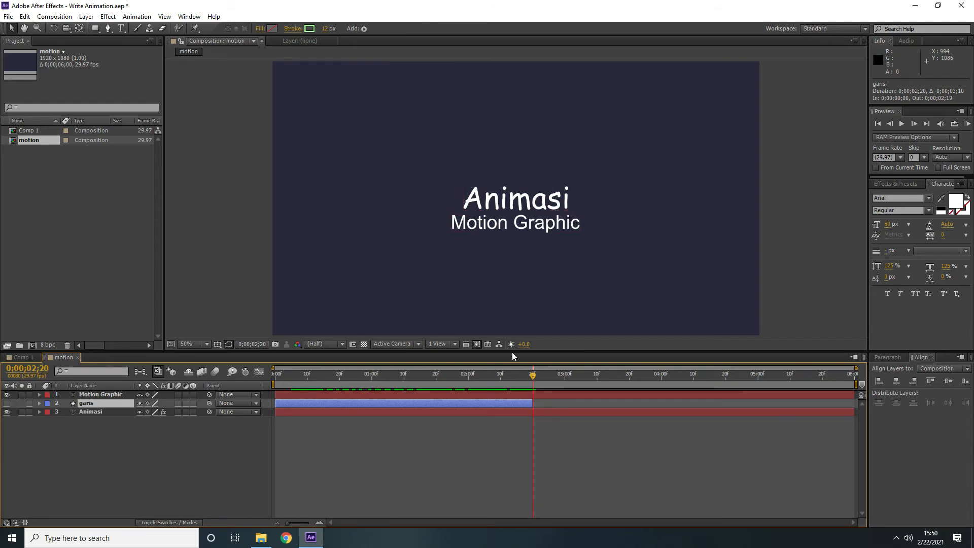
# Step: Check the layer timing in Comp 1, and trim the end of the Animasi layer in motion to 0;00;02;20
pyautogui.click(31, 358)
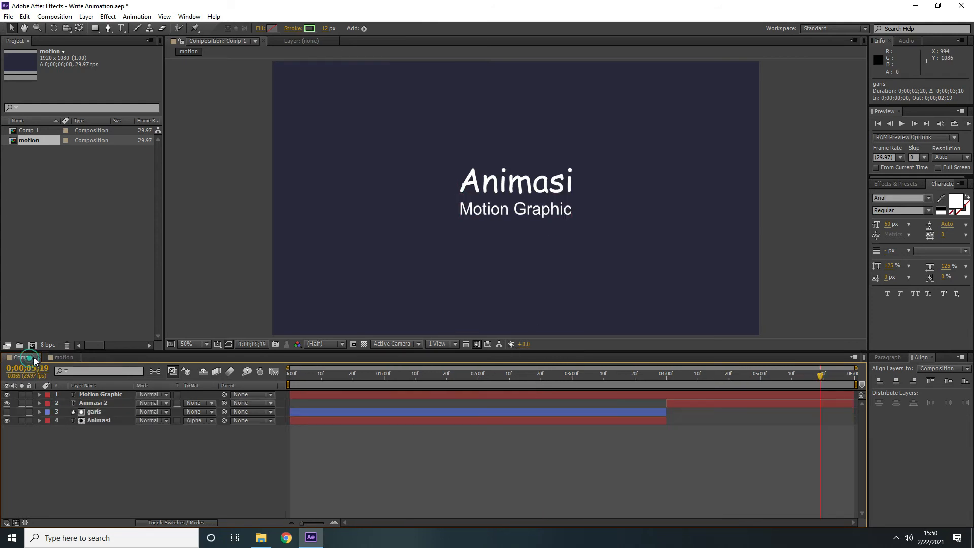
pyautogui.moveTo(643, 382)
pyautogui.mouseDown()
pyautogui.moveTo(556, 379)
pyautogui.moveTo(756, 365)
pyautogui.moveTo(648, 375)
pyautogui.mouseUp()
pyautogui.click(63, 359)
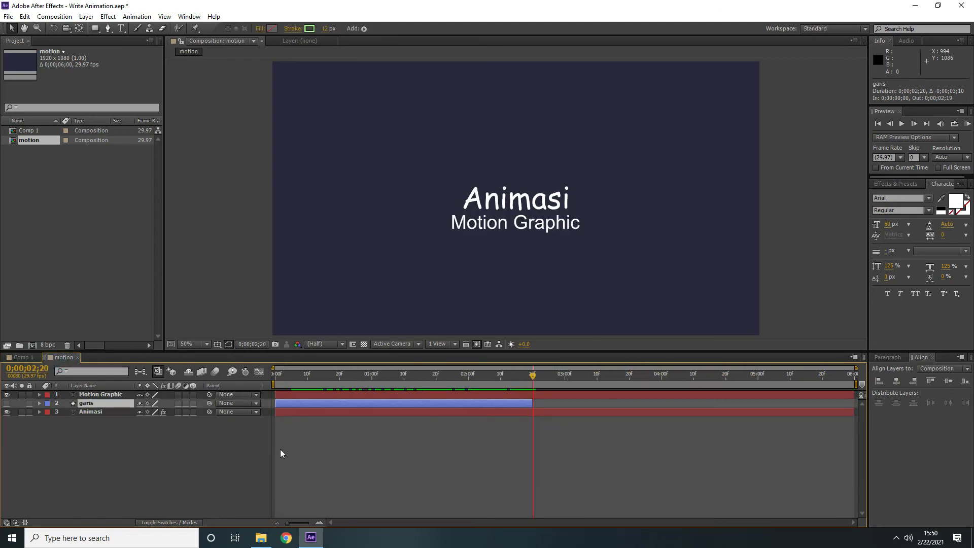
pyautogui.click(97, 413)
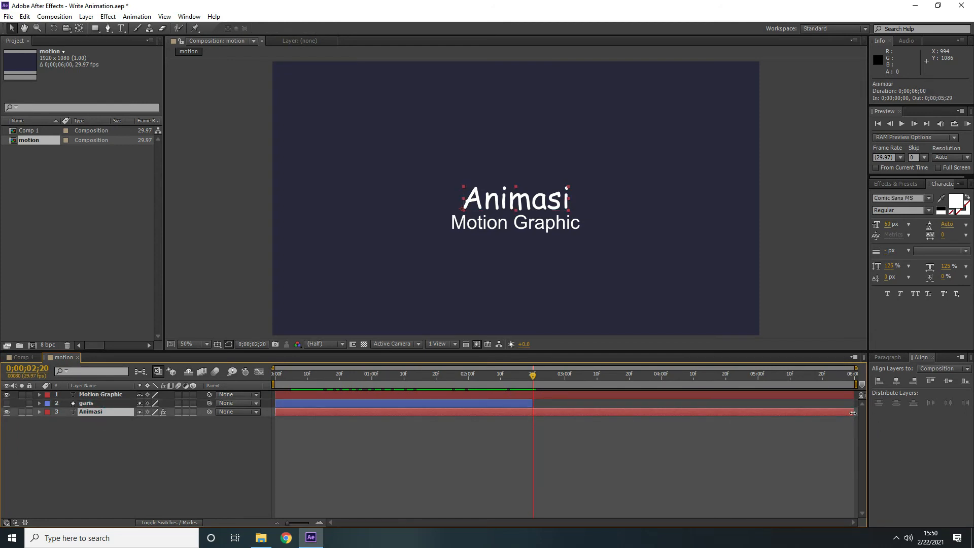
pyautogui.moveTo(853, 413); pyautogui.dragTo(533, 428)
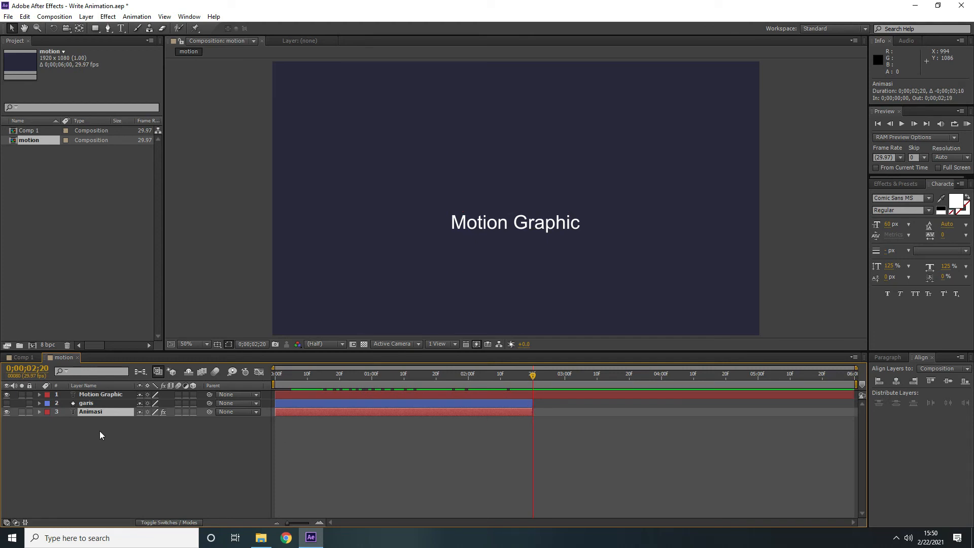
# Step: Duplicate the Animasi layer and place the copy above garis in the layer stack
pyautogui.hotkey('ctrl', 'd')
pyautogui.click(108, 412)
pyautogui.moveTo(108, 412); pyautogui.dragTo(108, 403)
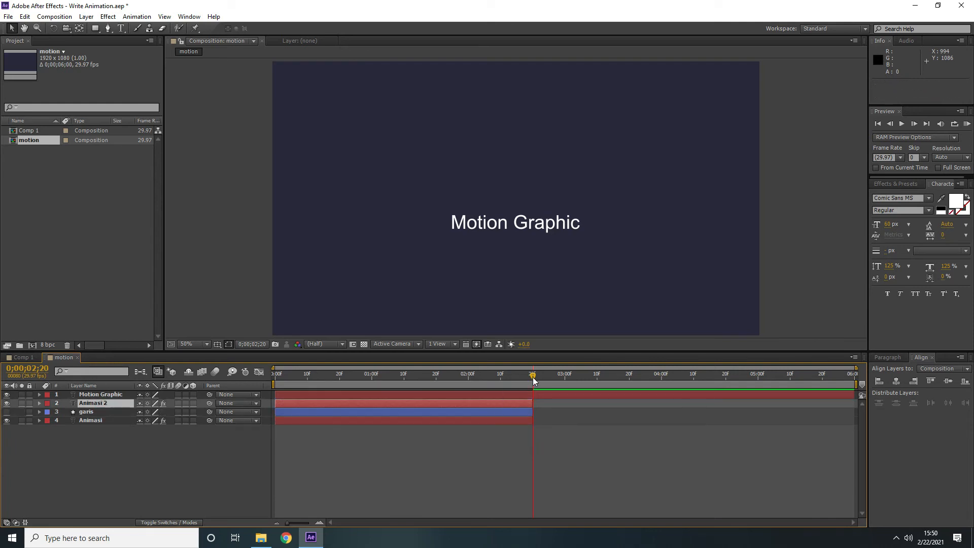
# Step: Shift the Animasi 2 layer in time so it starts at 0;00;02;20, where the garis layer ends
pyautogui.moveTo(533, 376)
pyautogui.mouseDown()
pyautogui.moveTo(467, 385)
pyautogui.moveTo(549, 379)
pyautogui.mouseUp()
pyautogui.click(563, 380)
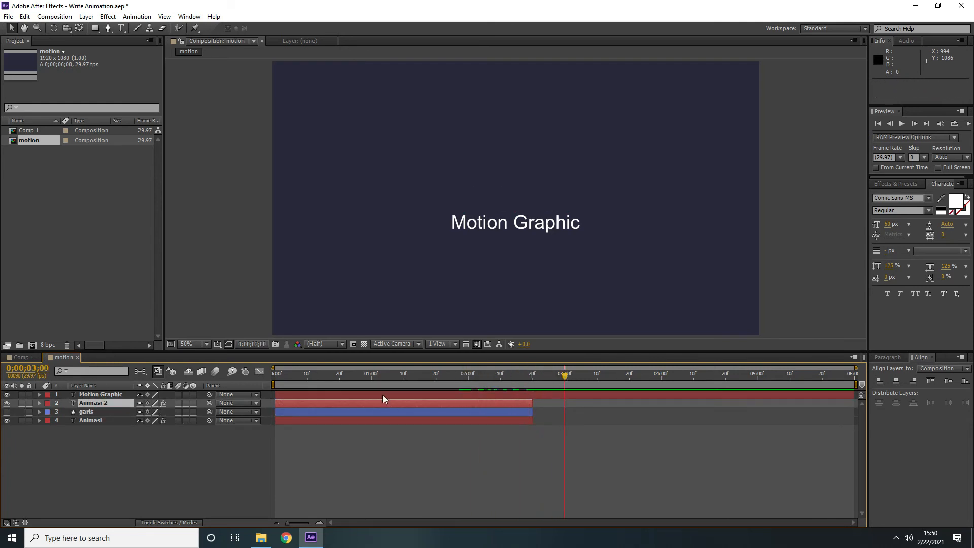
pyautogui.moveTo(345, 402); pyautogui.dragTo(568, 381)
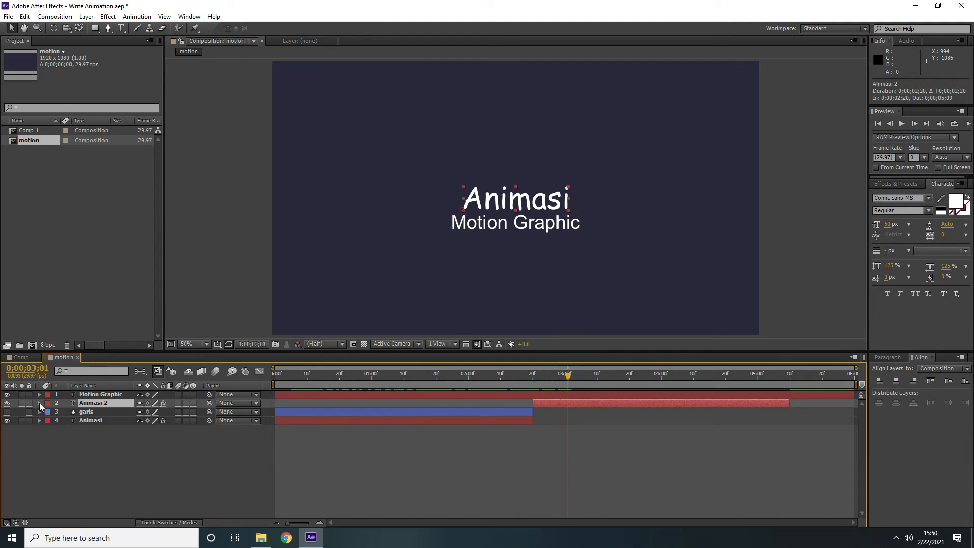
# Step: Remove the Set Matte effect from the Animasi 2 layer
pyautogui.click(40, 404)
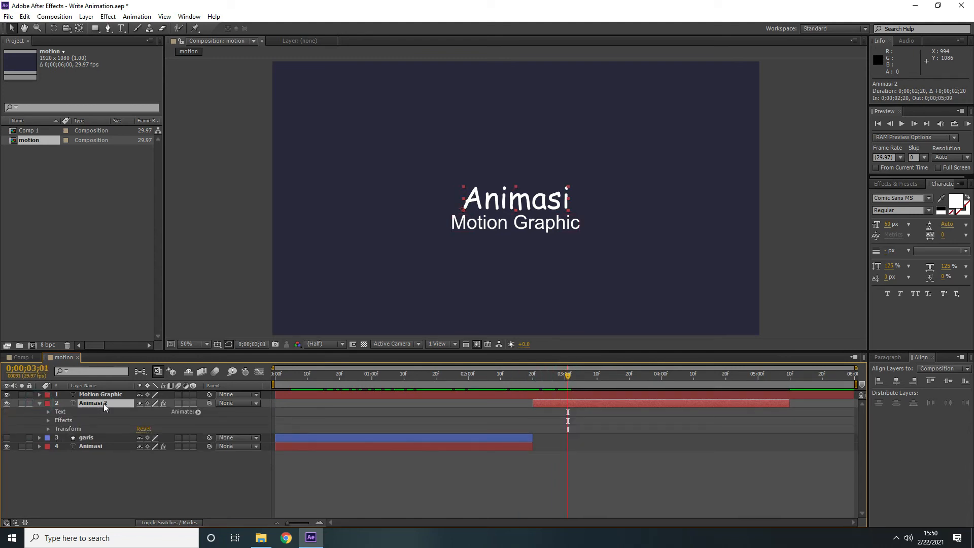
pyautogui.click(48, 421)
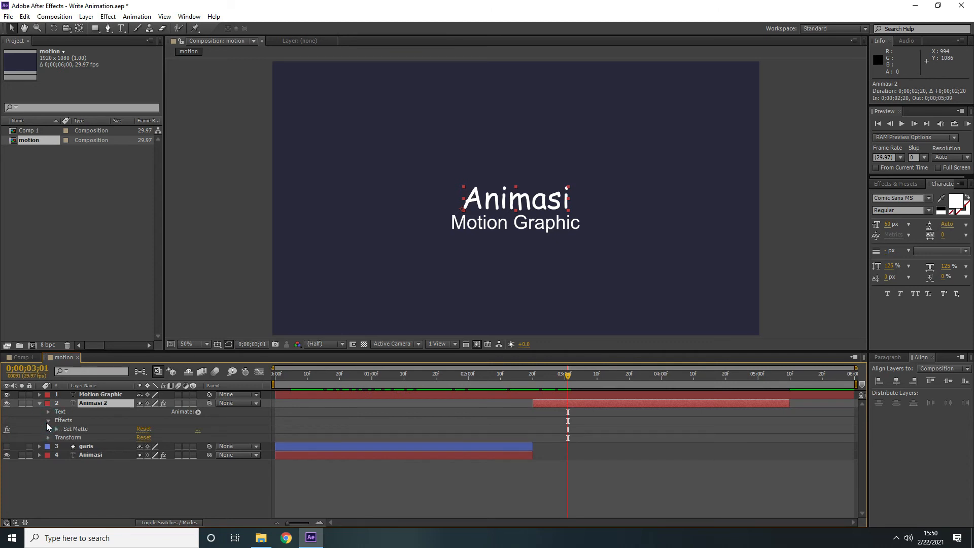
pyautogui.click(74, 431)
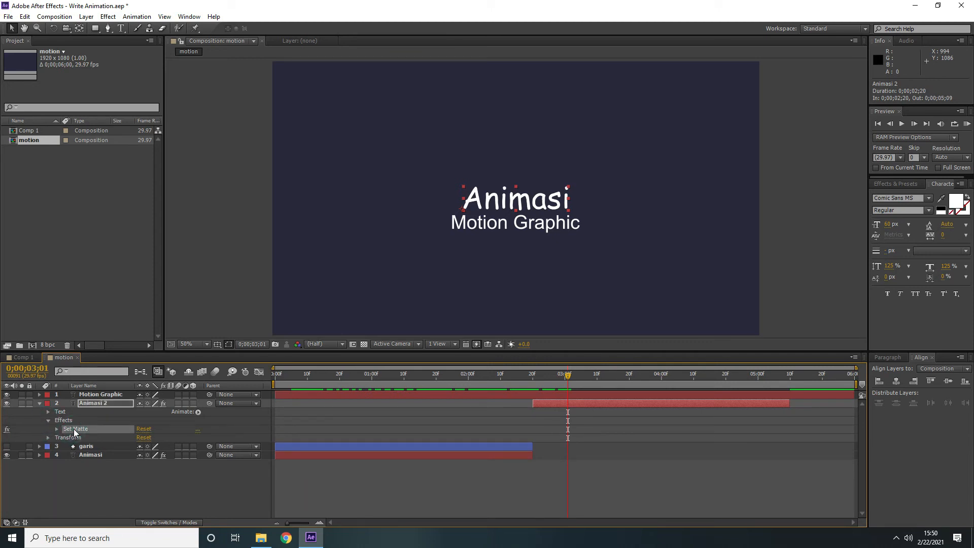
pyautogui.press('Delete')
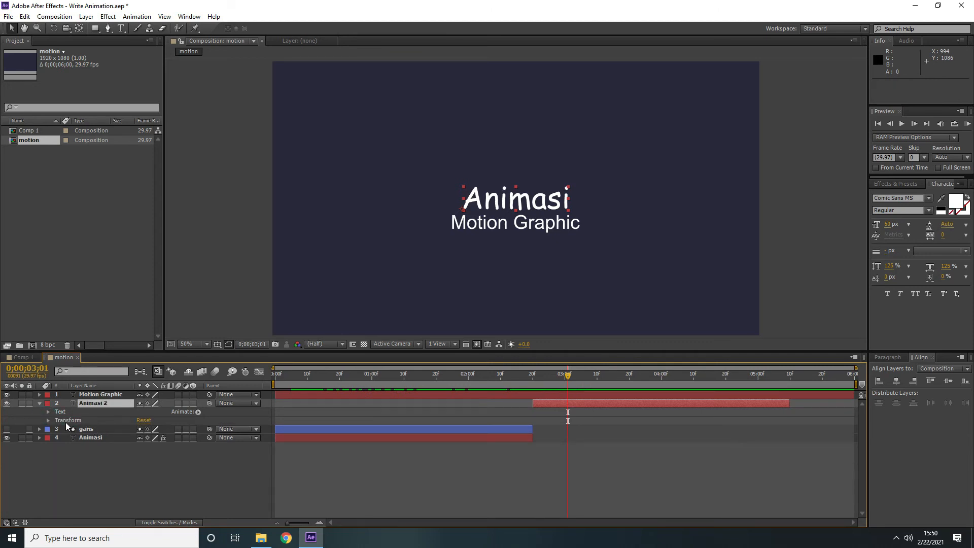
pyautogui.click(48, 412)
pyautogui.click(48, 412)
# Step: Add a Position keyframe to the Animasi 2 layer at 0;00;03;00
pyautogui.moveTo(564, 381)
pyautogui.mouseDown()
pyautogui.moveTo(467, 378)
pyautogui.moveTo(567, 378)
pyautogui.mouseUp()
pyautogui.press('p')
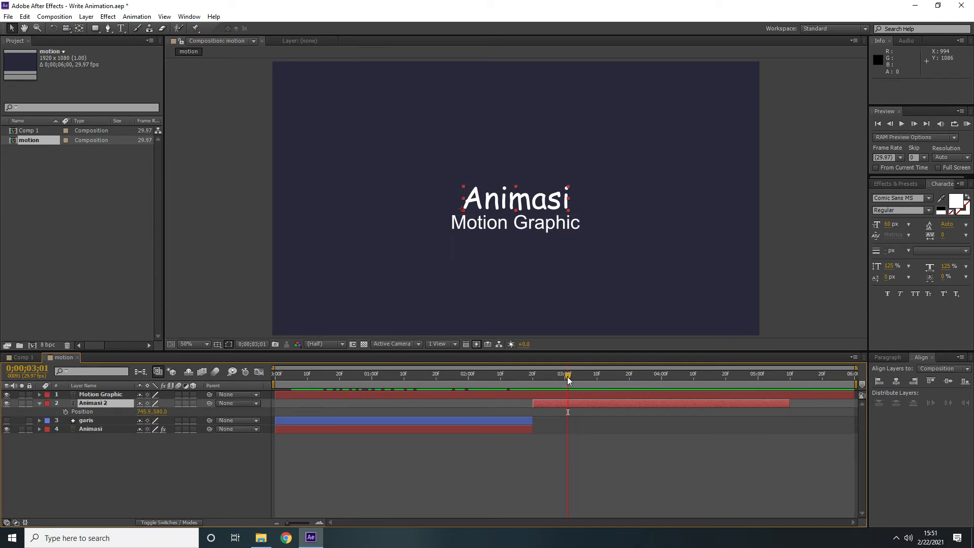
pyautogui.moveTo(568, 376)
pyautogui.mouseDown()
pyautogui.moveTo(530, 377)
pyautogui.moveTo(571, 377)
pyautogui.moveTo(539, 379)
pyautogui.moveTo(561, 380)
pyautogui.mouseUp()
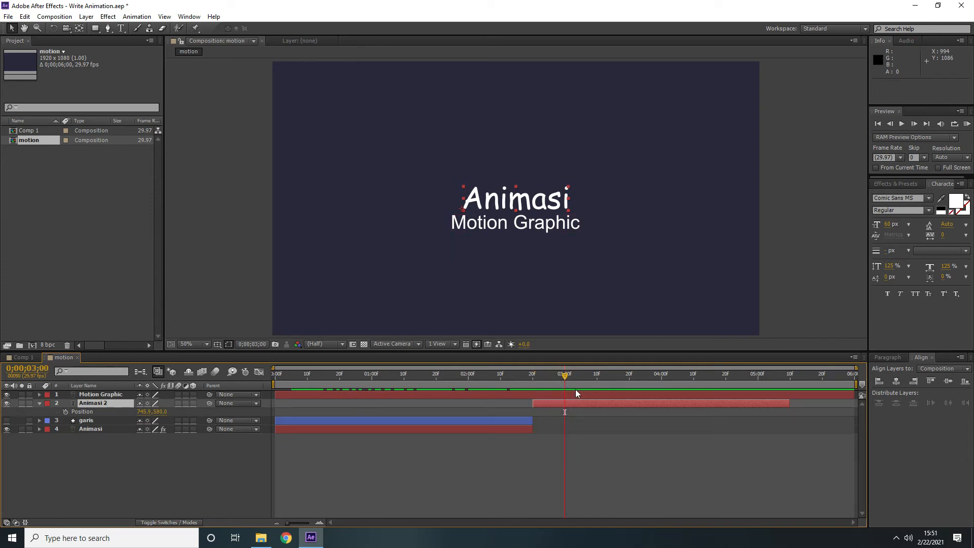
pyautogui.click(66, 411)
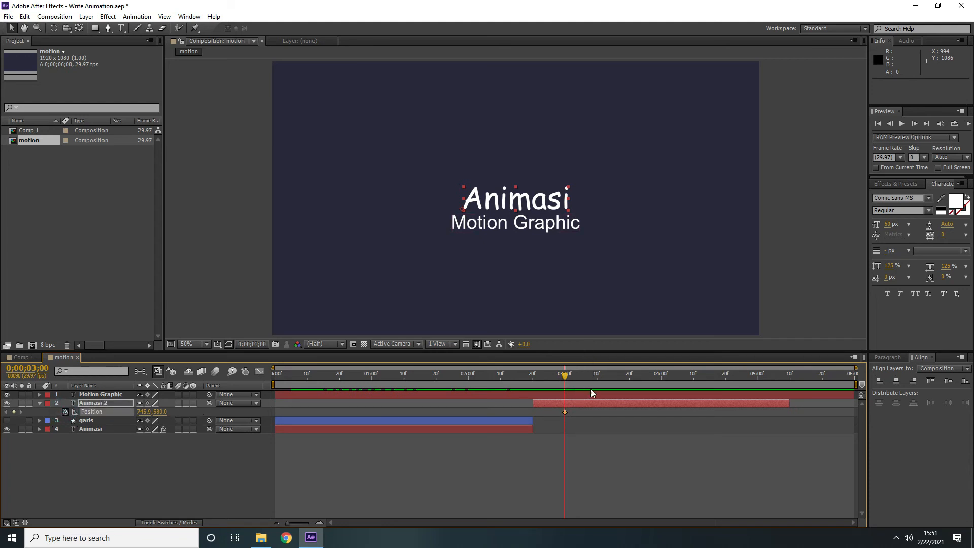
# Step: At 0;00;03;20, move the Animasi 2 text straight up to Position 745.9, 522.0, adding a second keyframe
pyautogui.moveTo(567, 379); pyautogui.dragTo(663, 387)
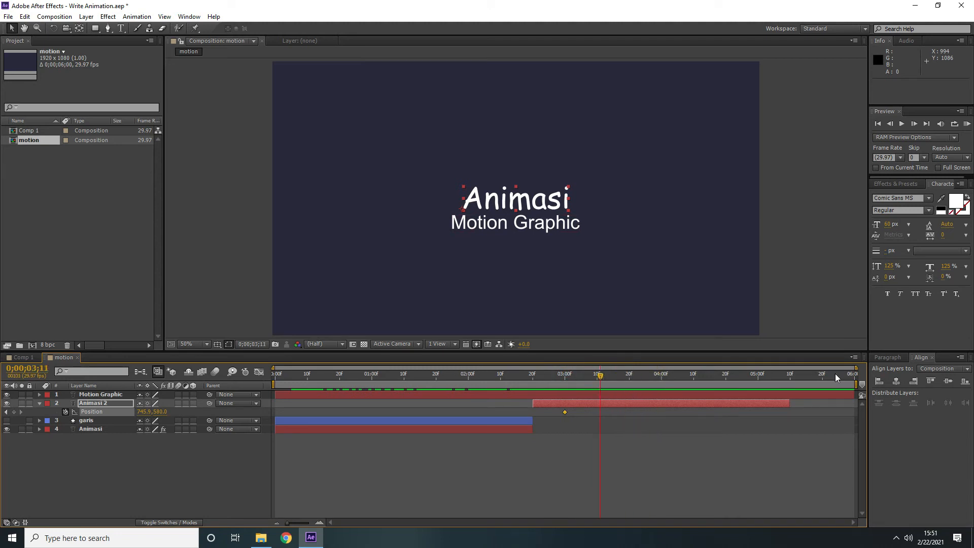
pyautogui.moveTo(856, 367); pyautogui.dragTo(735, 370)
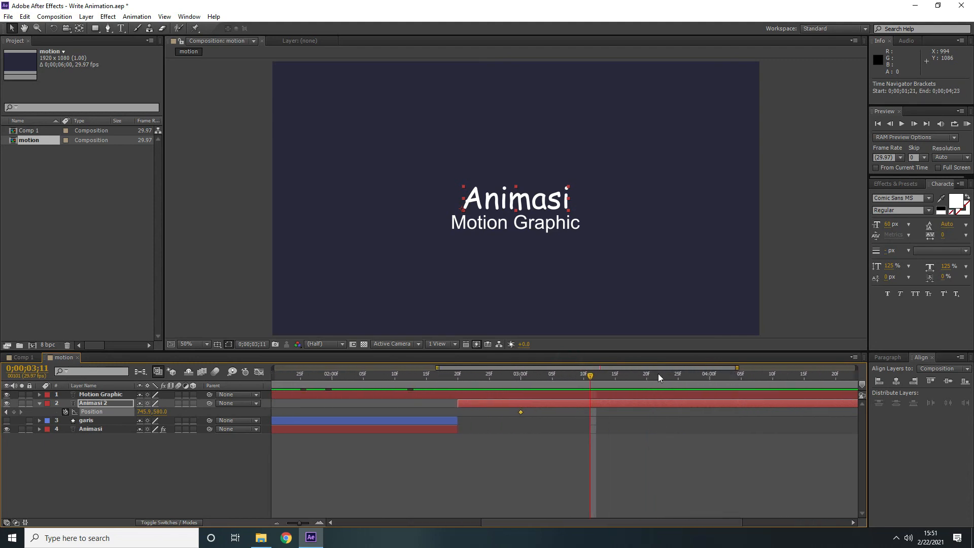
pyautogui.moveTo(590, 376); pyautogui.dragTo(646, 390)
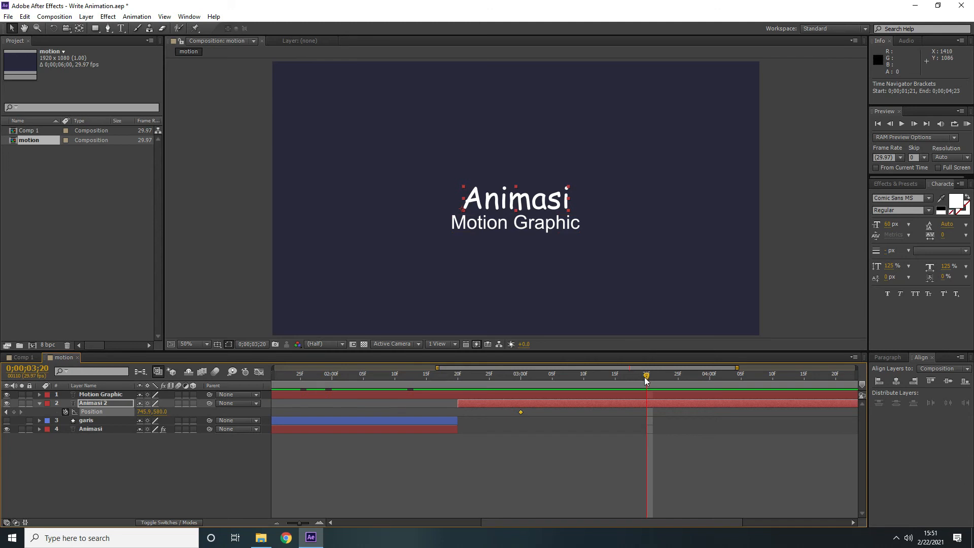
pyautogui.moveTo(647, 381); pyautogui.dragTo(508, 390)
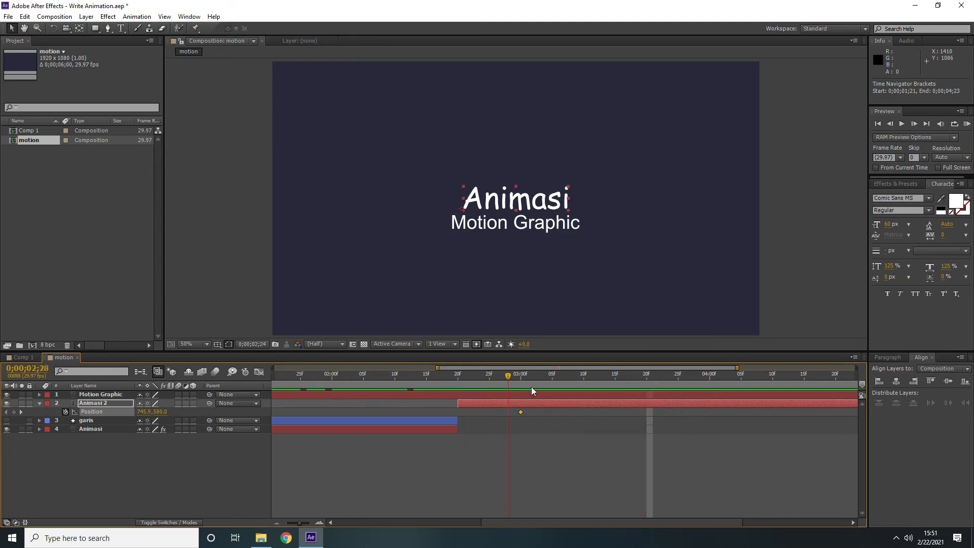
pyautogui.moveTo(633, 387); pyautogui.dragTo(645, 388)
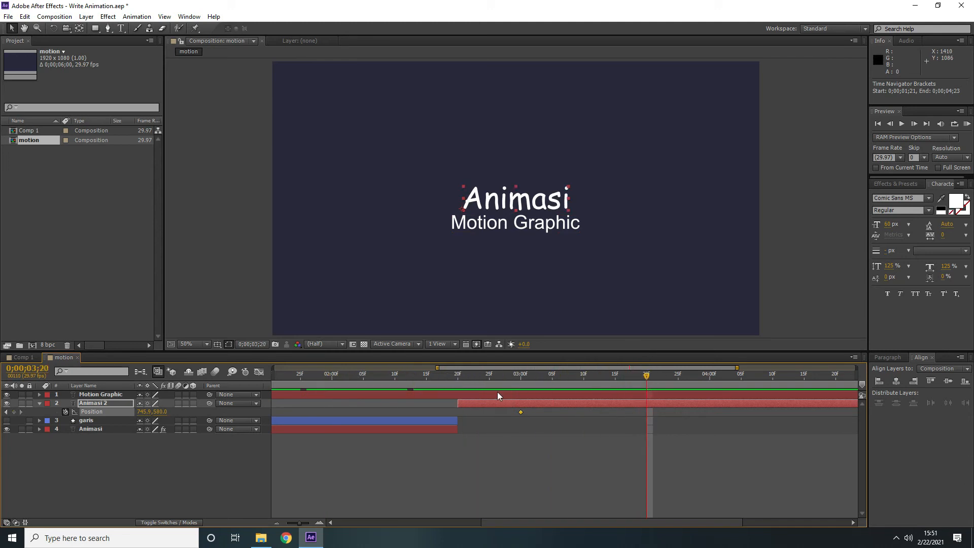
pyautogui.moveTo(559, 203); pyautogui.dragTo(560, 193)
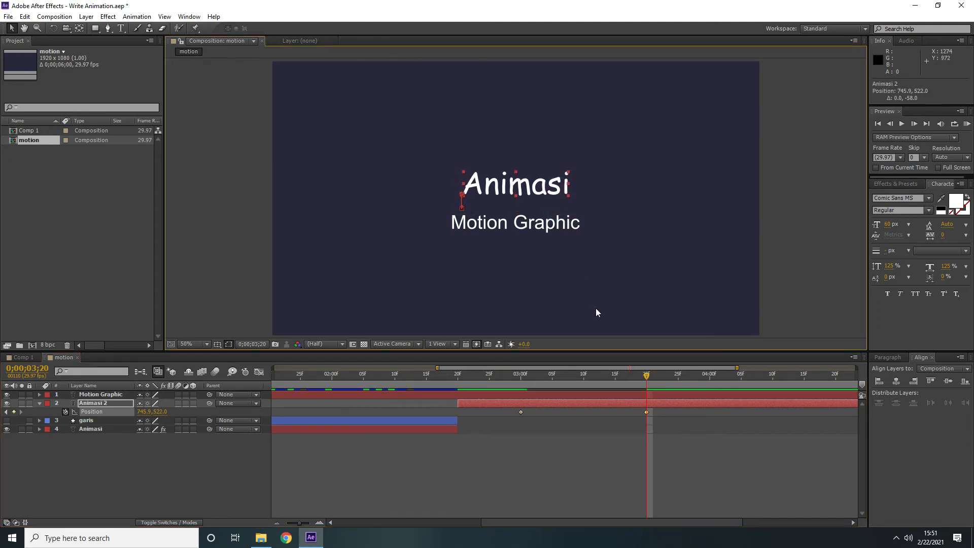
# Step: Preview the upward move and apply Easy Ease Out to Animasi 2's Position keyframe at 0;00;03;00
pyautogui.moveTo(646, 378); pyautogui.dragTo(395, 378)
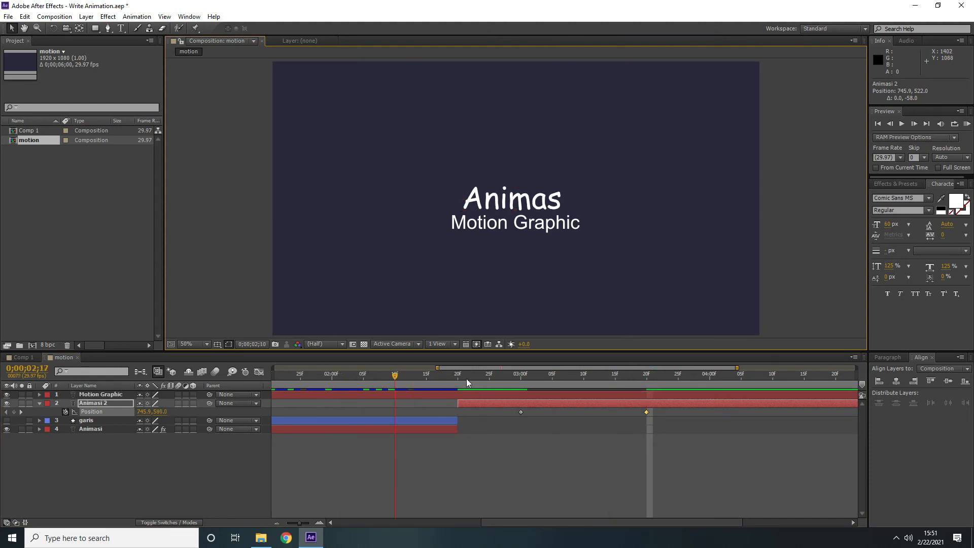
pyautogui.moveTo(467, 382); pyautogui.dragTo(528, 379)
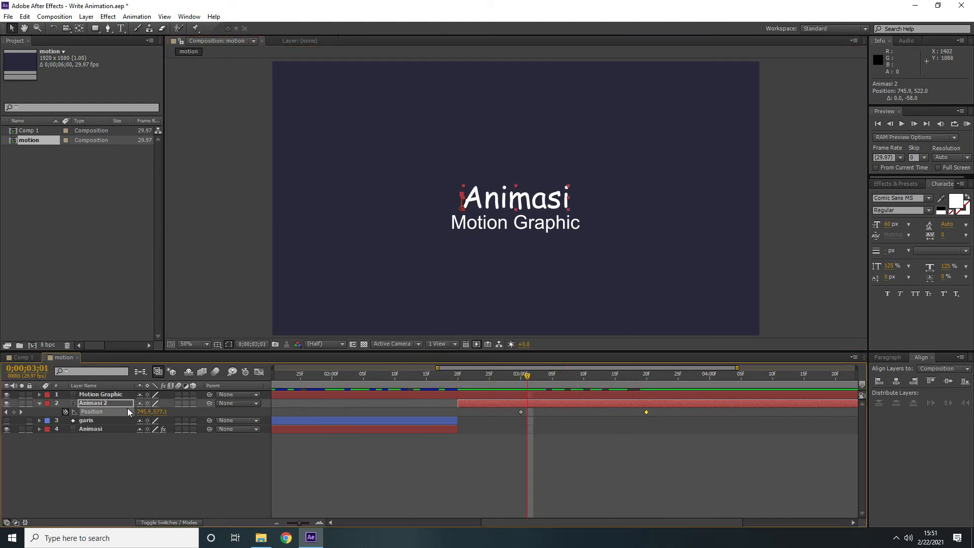
pyautogui.rightClick(522, 412)
pyautogui.moveTo(603, 406)
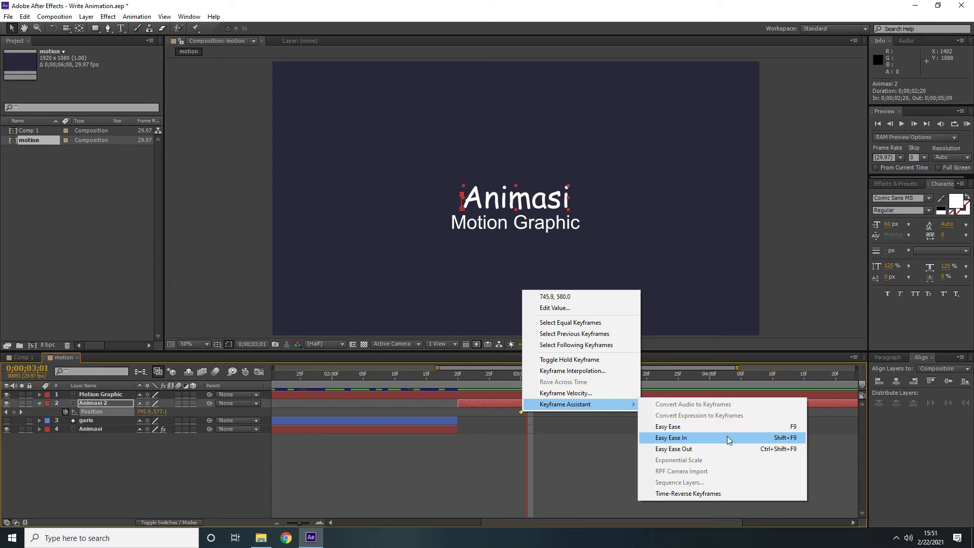
pyautogui.click(778, 452)
# Step: Reshape Animasi 2's Position speed curve in the Graph Editor to peak at about 378 px/sec, and preview the eased motion
pyautogui.click(259, 372)
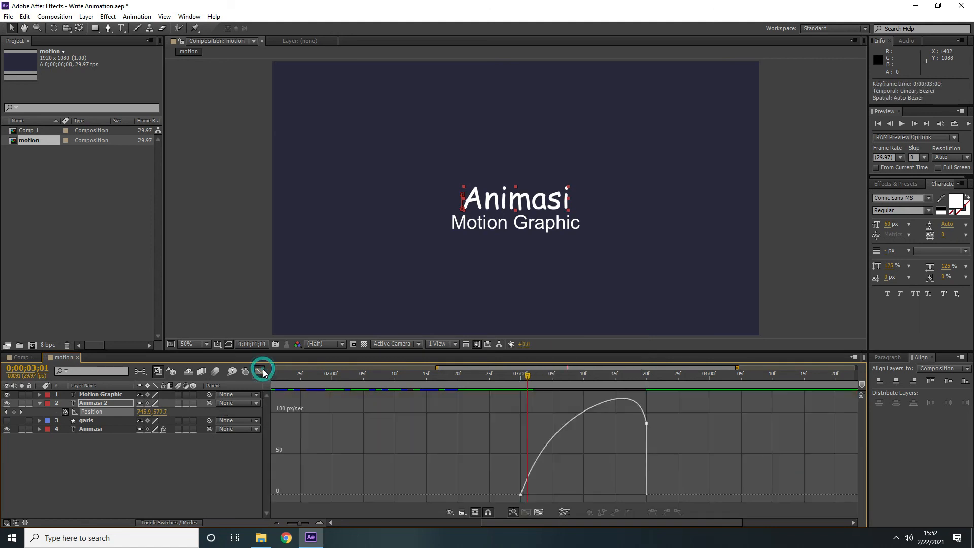
pyautogui.moveTo(485, 480); pyautogui.dragTo(583, 495)
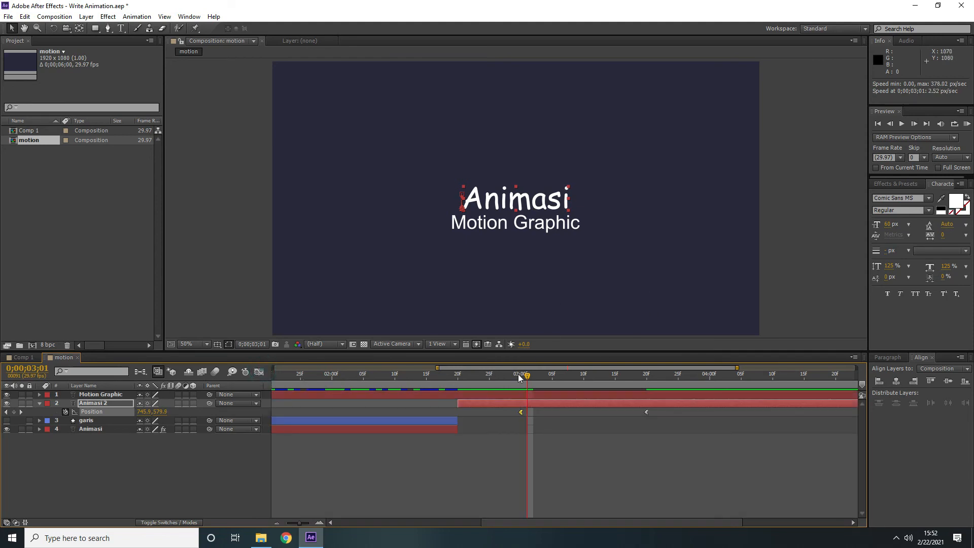
pyautogui.moveTo(506, 376); pyautogui.dragTo(702, 379)
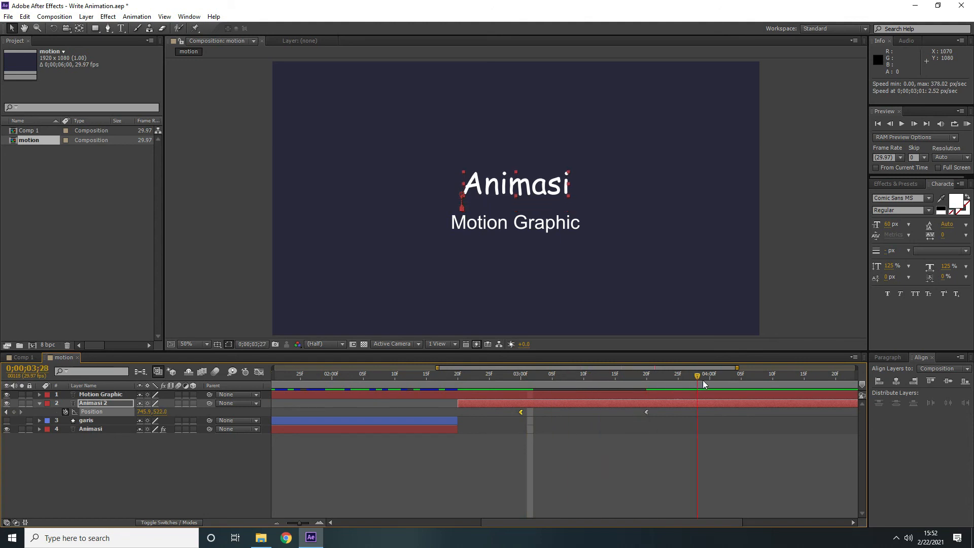
# Step: Add a Position keyframe to the Motion Graphic layer at 0;00;03;15
pyautogui.click(646, 380)
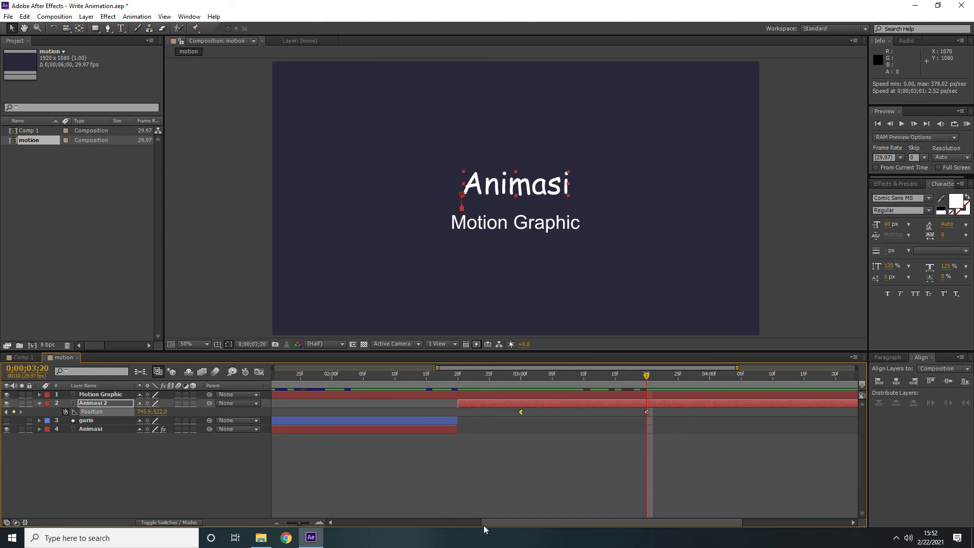
pyautogui.click(91, 395)
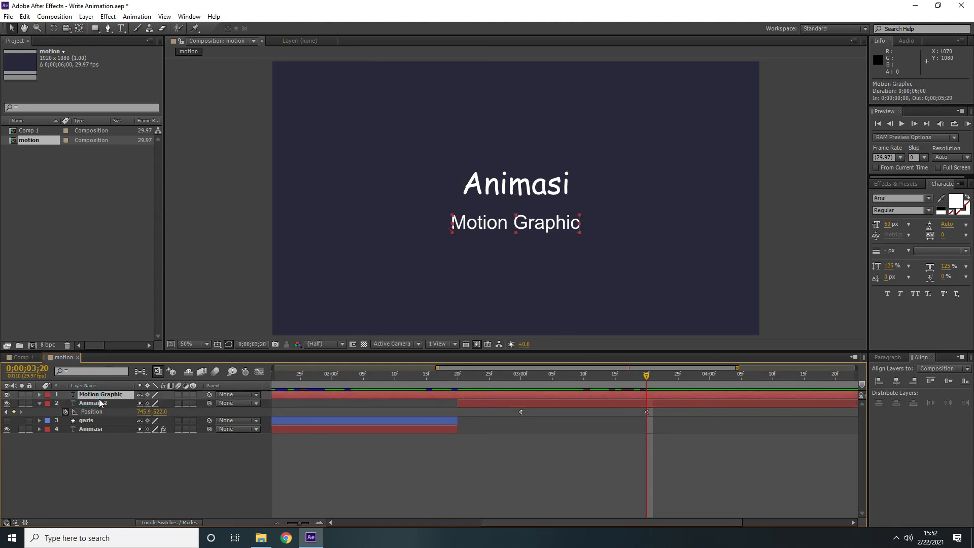
pyautogui.press('p')
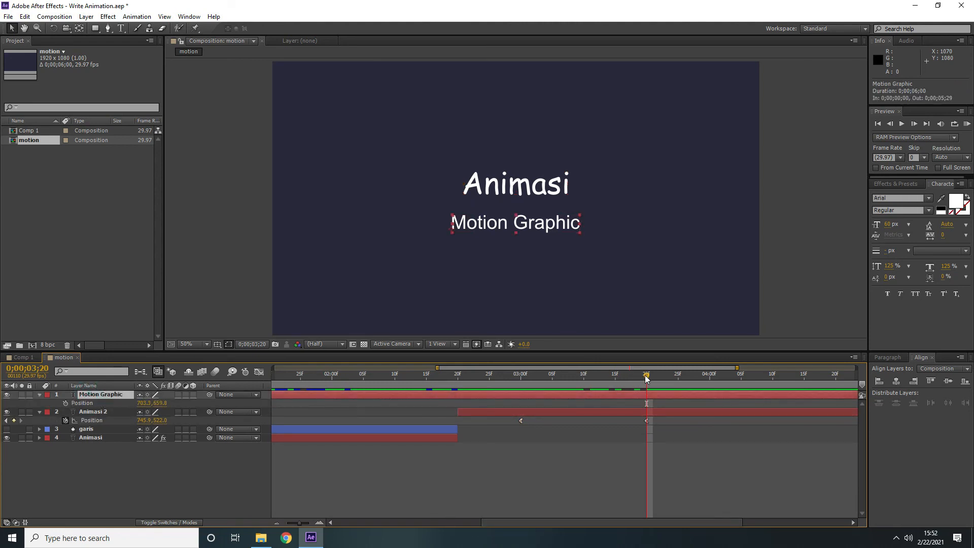
pyautogui.moveTo(646, 378); pyautogui.dragTo(614, 381)
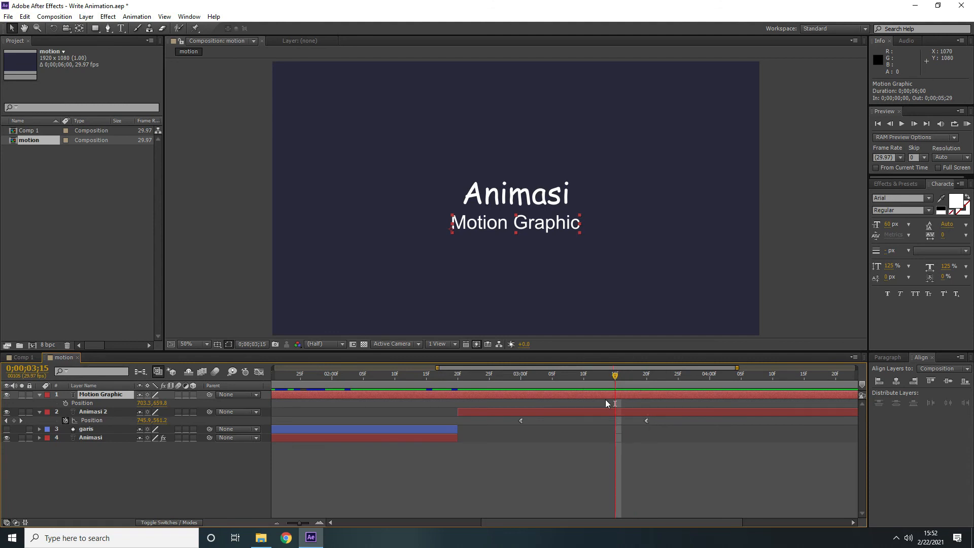
pyautogui.click(67, 404)
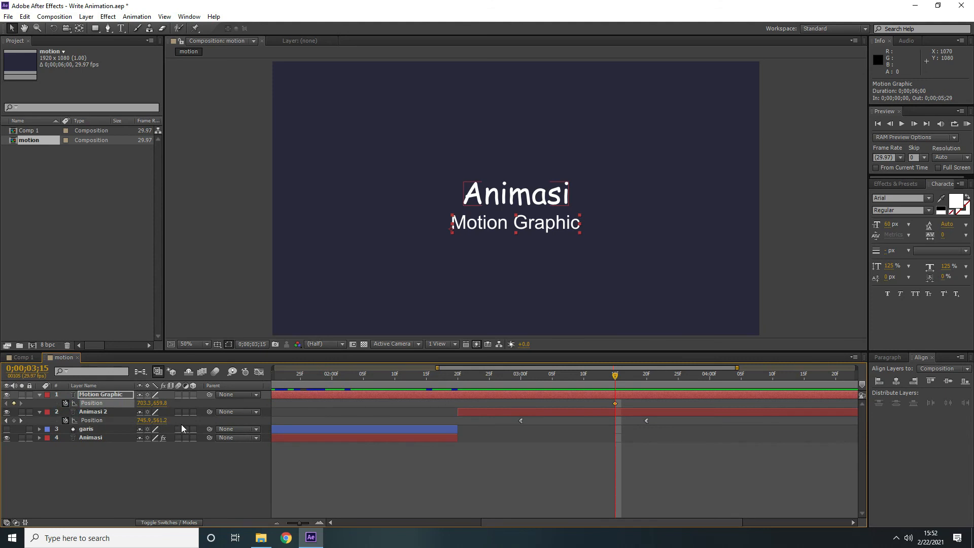
# Step: Add a second Position keyframe to the Motion Graphic layer at 0;00;05;00, keeping its current position
pyautogui.moveTo(615, 379); pyautogui.dragTo(740, 374)
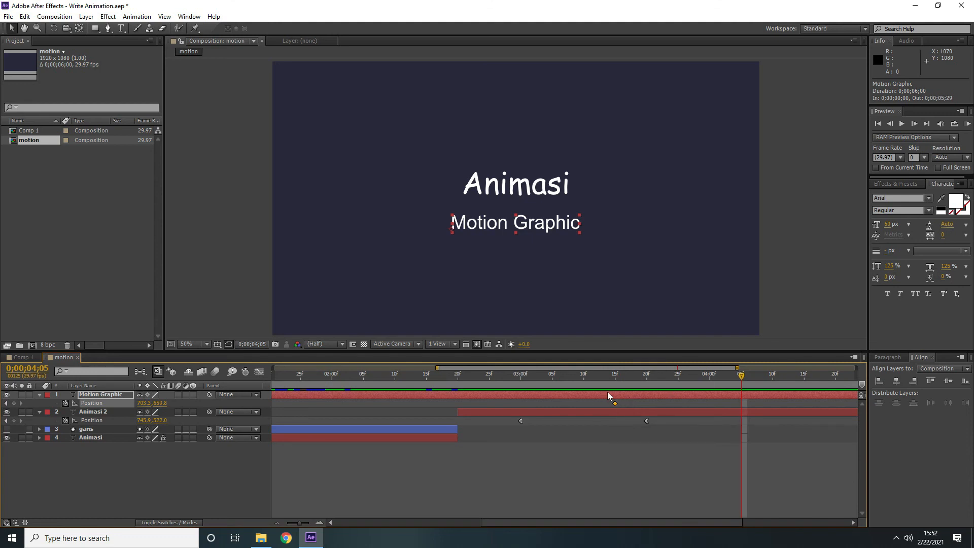
pyautogui.moveTo(634, 522); pyautogui.dragTo(725, 507)
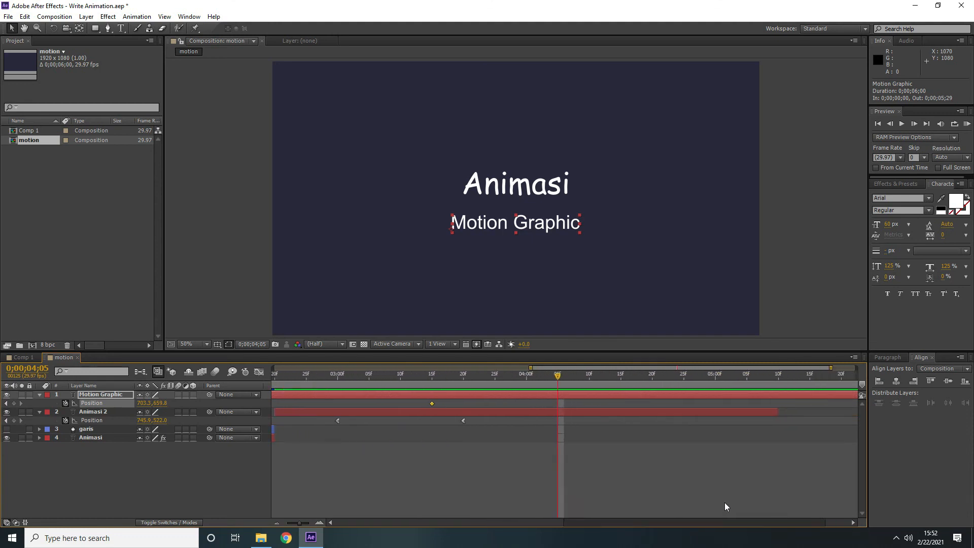
pyautogui.click(515, 375)
pyautogui.moveTo(542, 376); pyautogui.dragTo(668, 376)
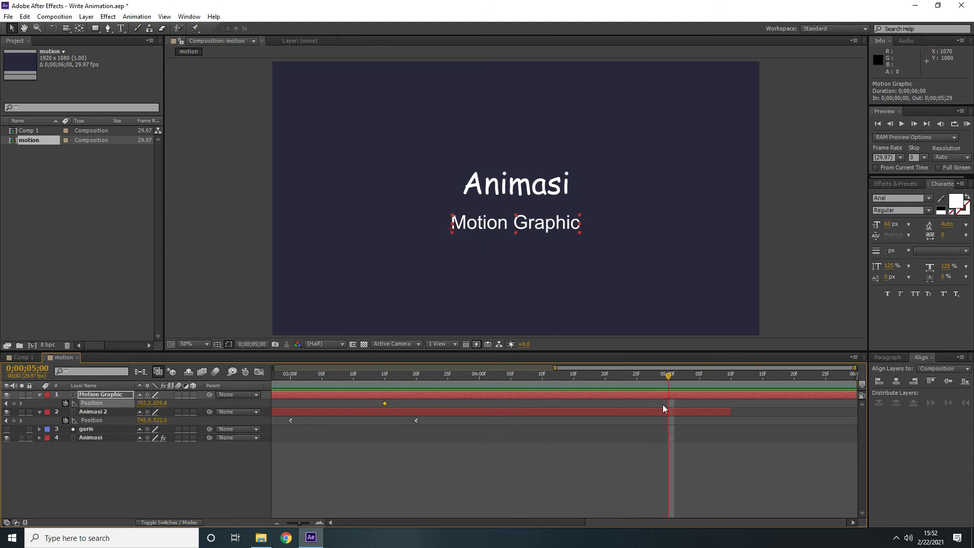
pyautogui.click(14, 403)
# Step: At the 0;00;03;15 keyframe, move the Motion Graphic text straight up to Position 703.3, 619.8
pyautogui.click(385, 377)
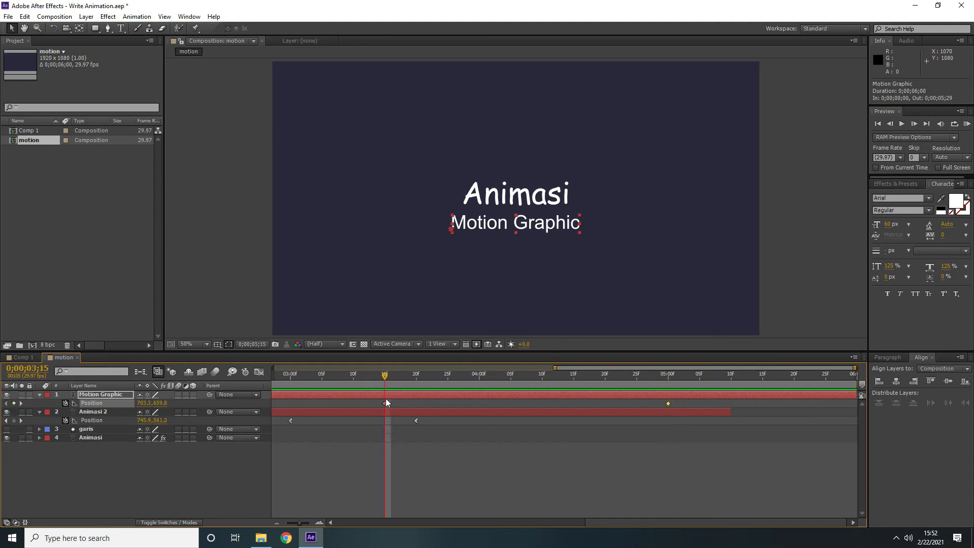
pyautogui.click(386, 403)
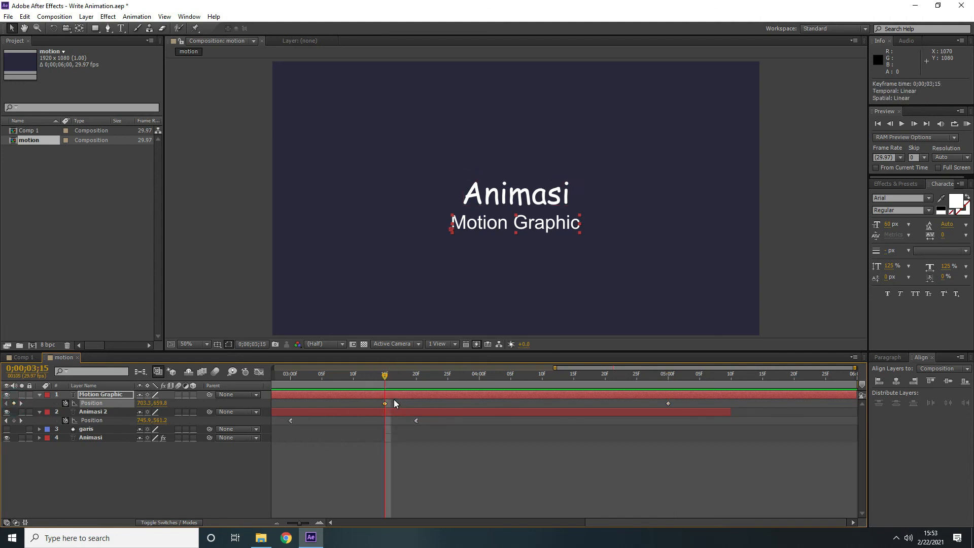
pyautogui.hotkey('shift', 'Up')
pyautogui.hotkey('shift', 'Up')
pyautogui.hotkey('shift', 'Up')
pyautogui.hotkey('shift', 'Up')
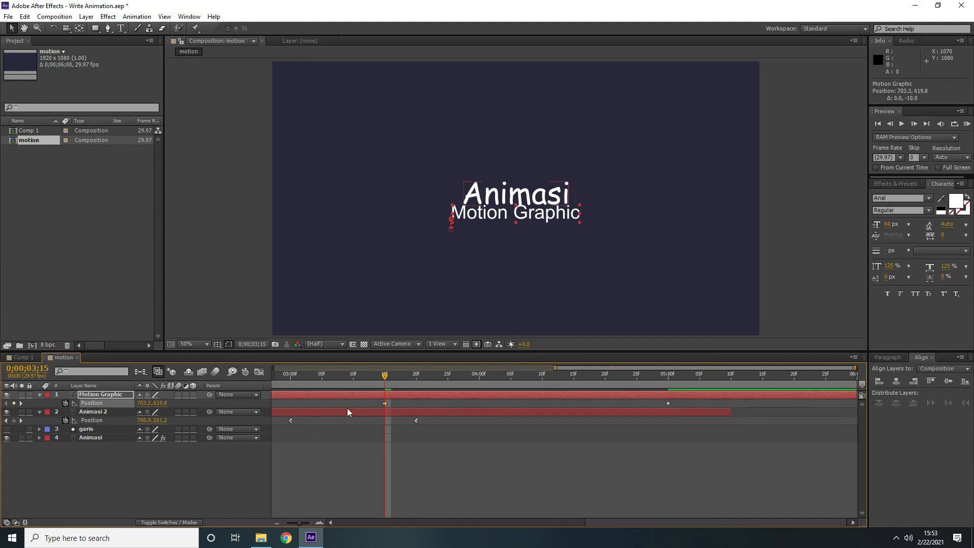
# Step: Apply Easy Ease In to both of the Motion Graphic layer's Position keyframes
pyautogui.click(99, 404)
pyautogui.moveTo(385, 404)
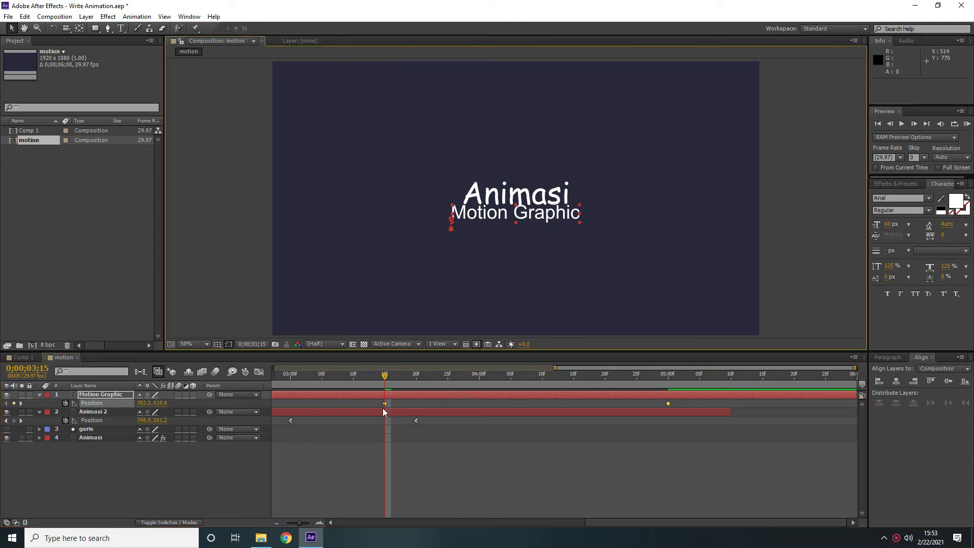
pyautogui.rightClick(386, 404)
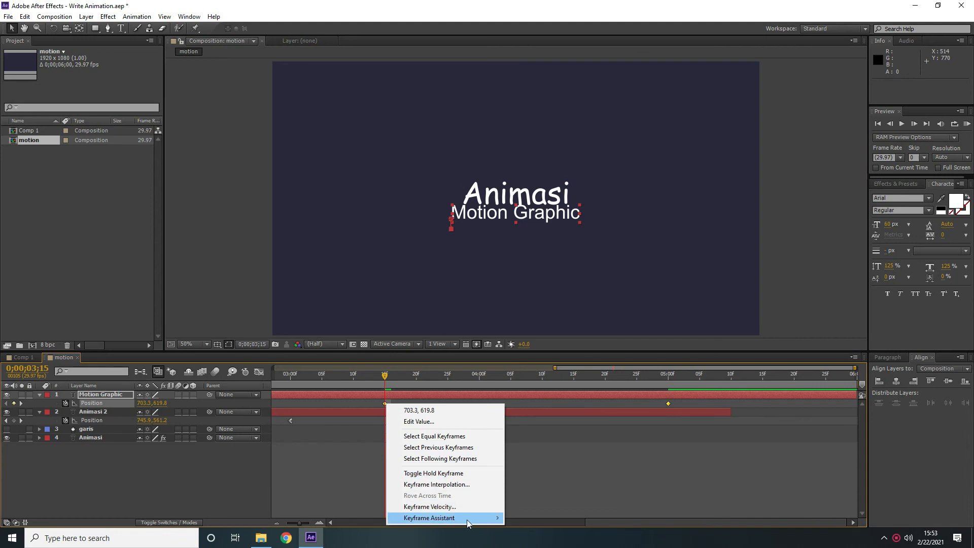
pyautogui.moveTo(467, 518)
pyautogui.click(588, 463)
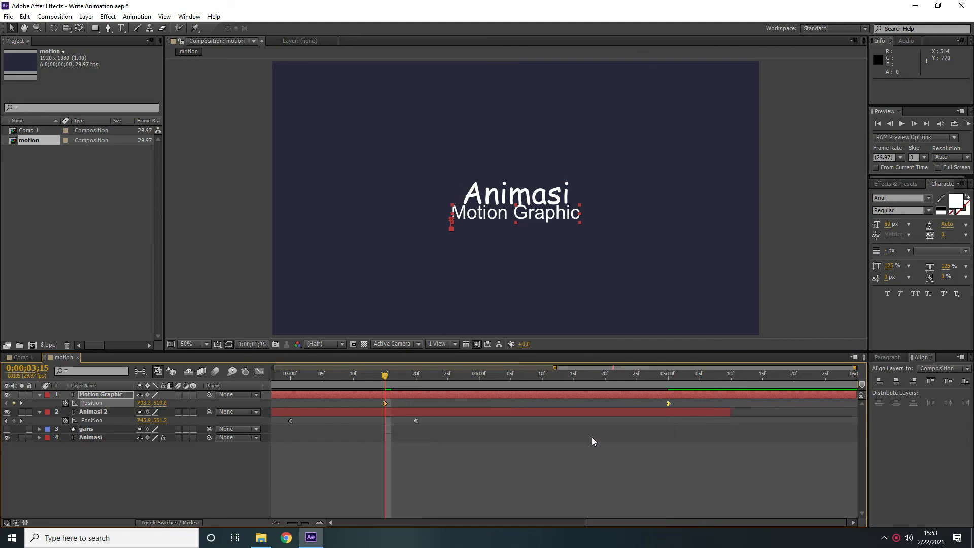
# Step: In the Graph Editor, extend the last Position keyframe's incoming influence to 100% for Motion Graphic, and preview the eased motion
pyautogui.click(259, 372)
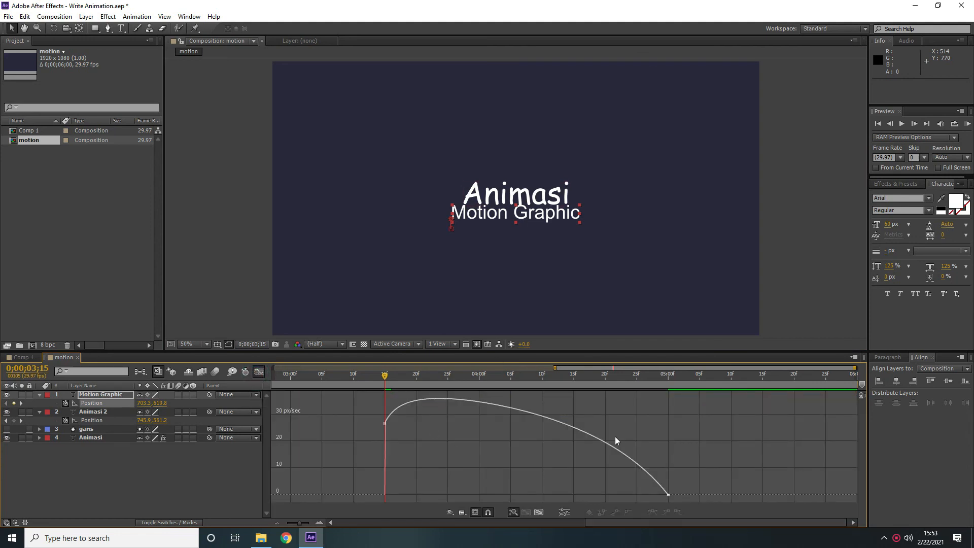
pyautogui.moveTo(630, 465); pyautogui.dragTo(688, 498)
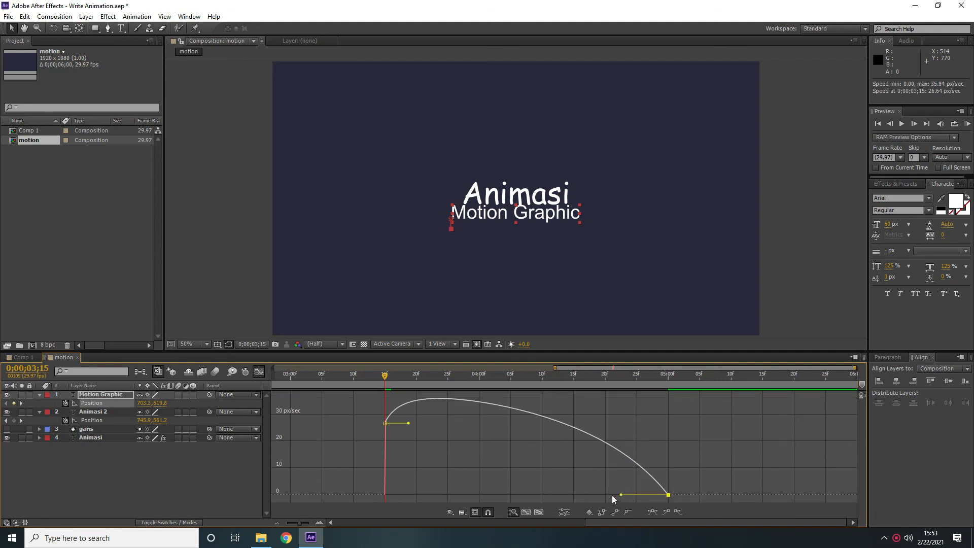
pyautogui.moveTo(620, 496); pyautogui.dragTo(450, 471)
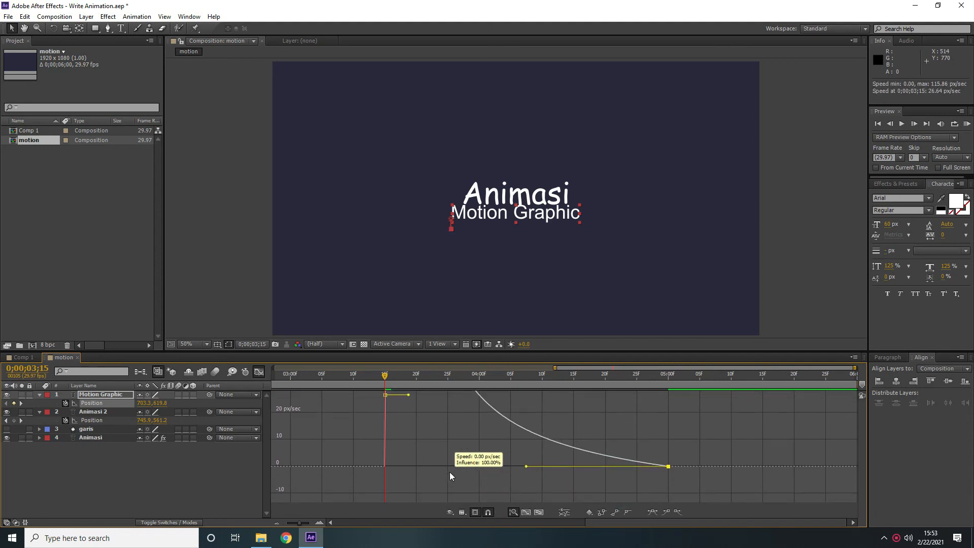
pyautogui.click(259, 372)
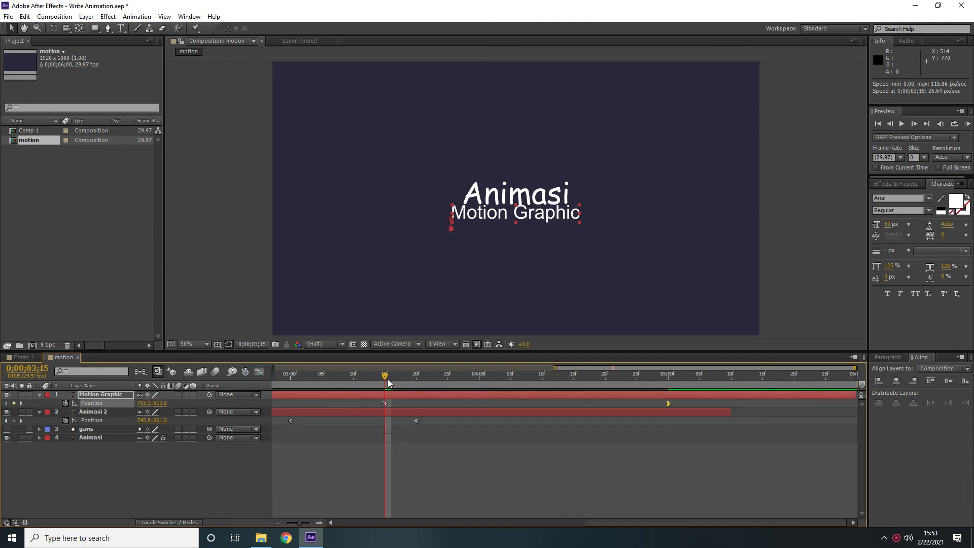
pyautogui.moveTo(384, 378); pyautogui.dragTo(662, 365)
# Step: At 0;00;05;00, move the Motion Graphic text up to Position 703.3, 619.8 and scrub through the animation
pyautogui.click(668, 378)
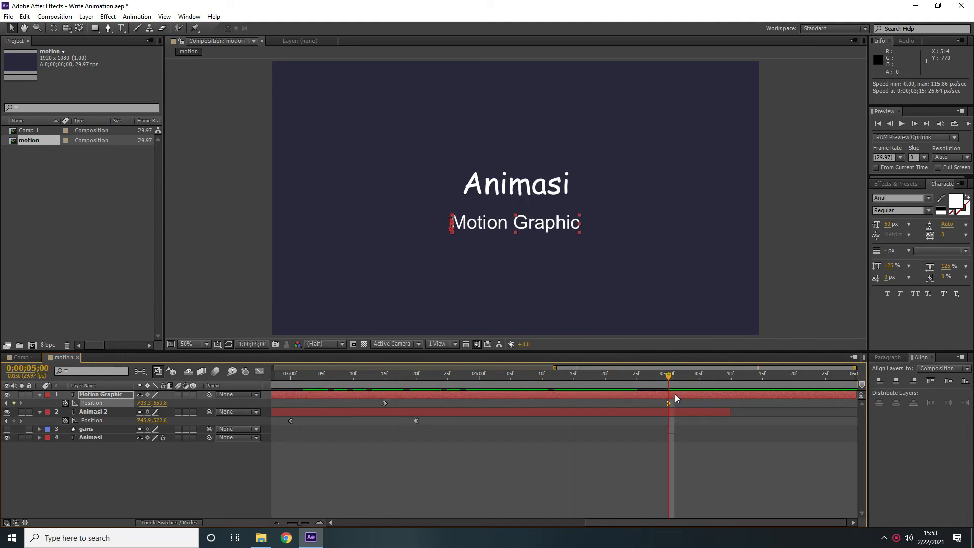
pyautogui.hotkey('shift', 'Up')
pyautogui.hotkey('shift', 'Up')
pyautogui.hotkey('shift', 'Up')
pyautogui.hotkey('shift', 'Up')
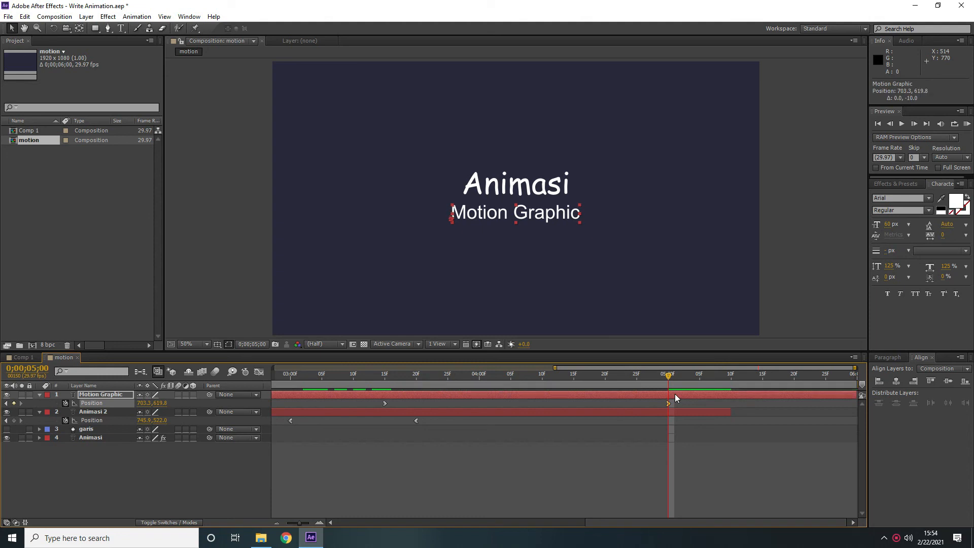
pyautogui.moveTo(670, 377); pyautogui.dragTo(547, 379)
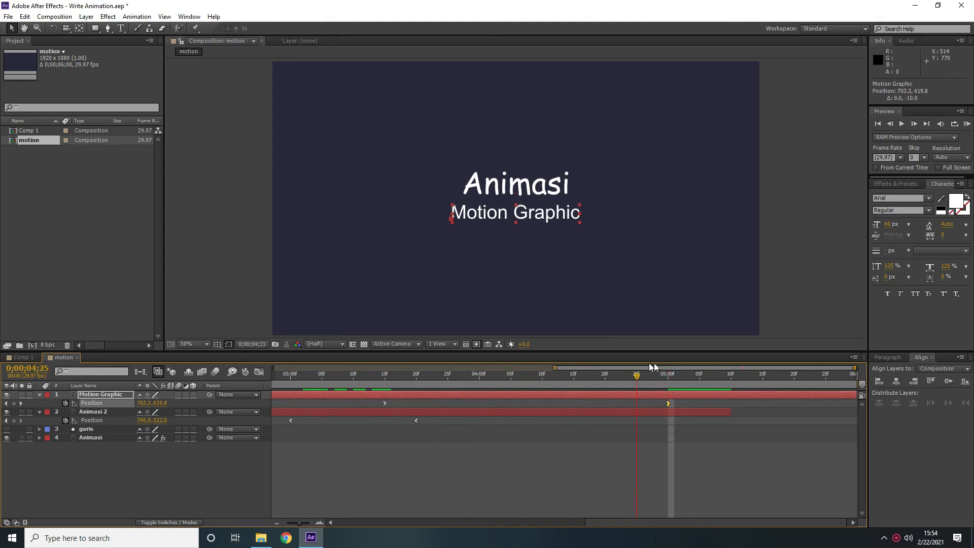
pyautogui.moveTo(653, 363); pyautogui.dragTo(669, 377)
# Step: At the 0;00;03;15 keyframe, raise the Motion Graphic text to Position 703.3, 579.8 and preview the downward slide
pyautogui.click(385, 377)
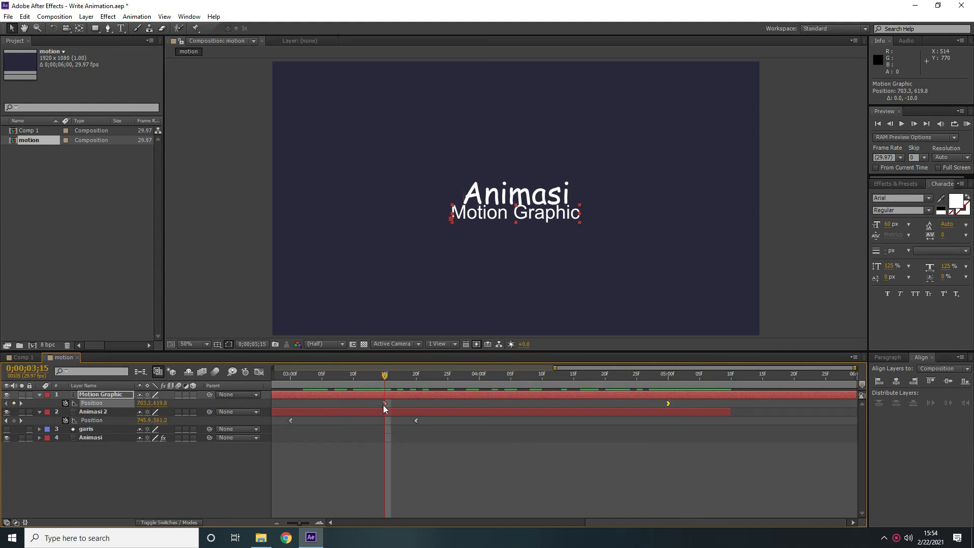
pyautogui.click(384, 404)
pyautogui.hotkey('shift', 'Up')
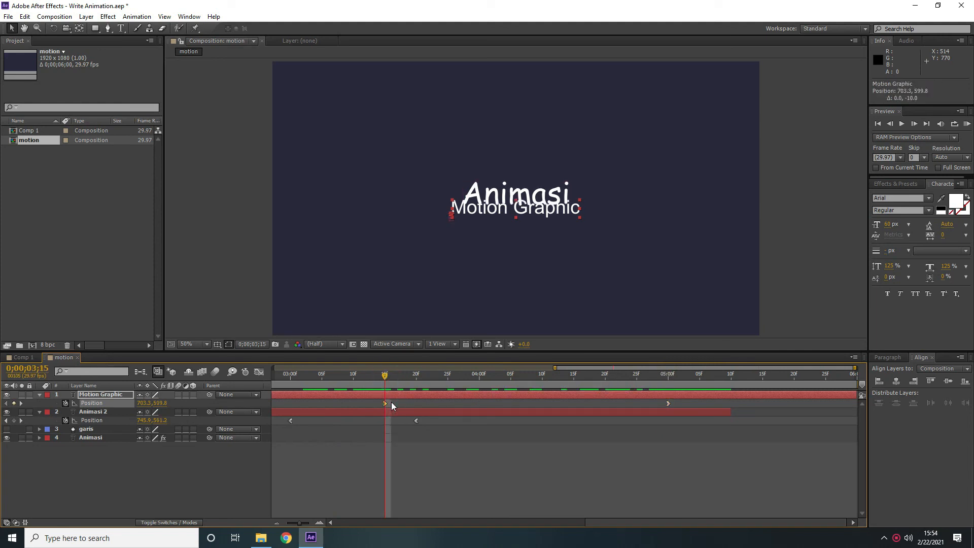
pyautogui.hotkey('shift', 'Up')
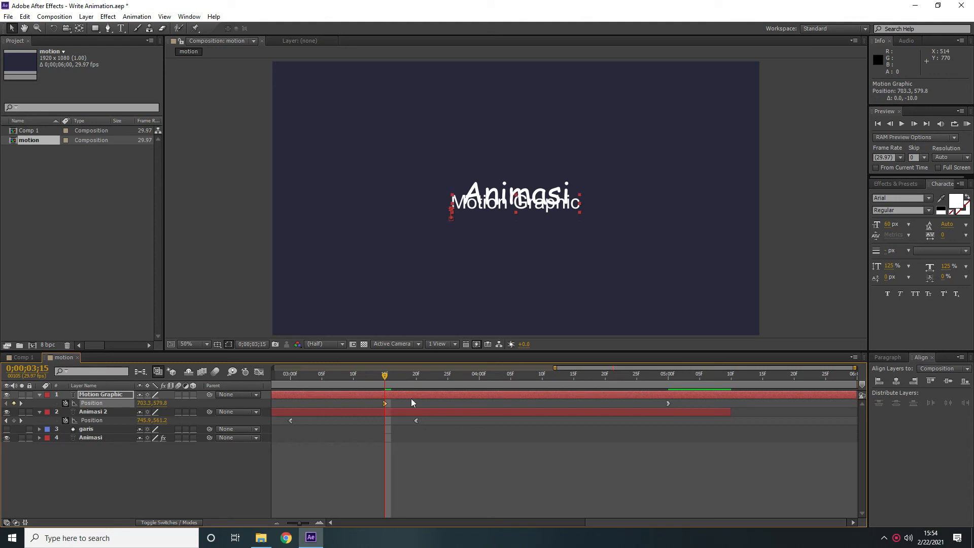
pyautogui.moveTo(386, 379); pyautogui.dragTo(643, 352)
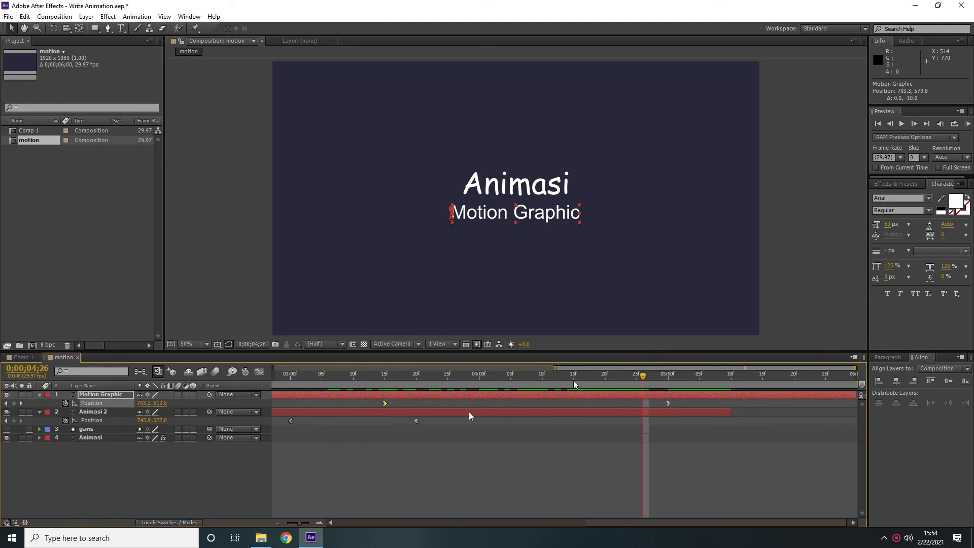
# Step: Add 100% Opacity keyframes to the Motion Graphic layer at 0;00;03;20 and 0;00;05;00
pyautogui.click(102, 398)
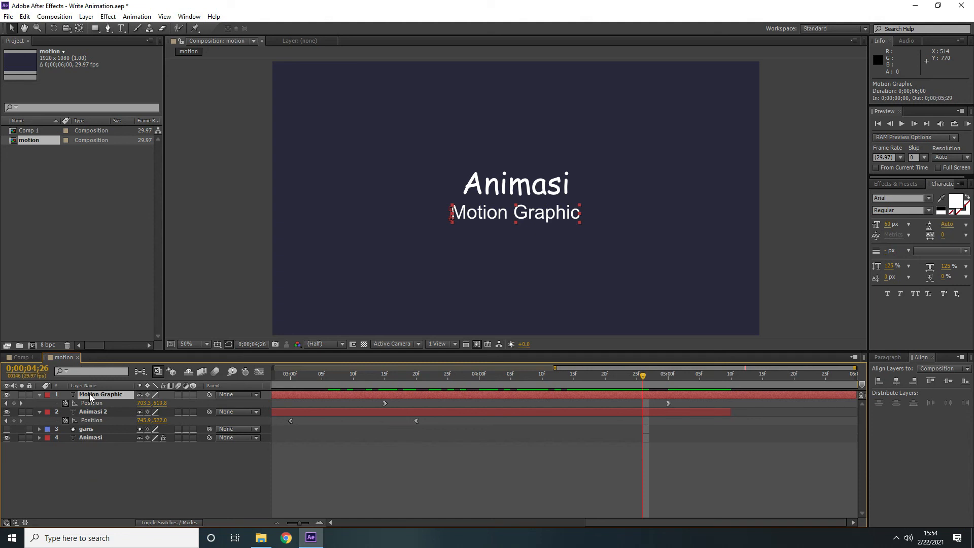
pyautogui.press('t')
pyautogui.click(416, 380)
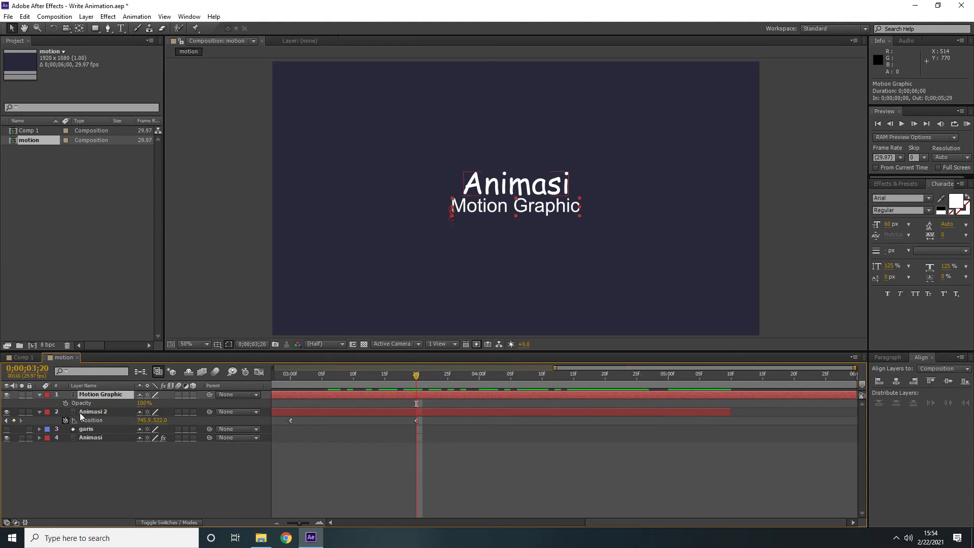
pyautogui.click(65, 402)
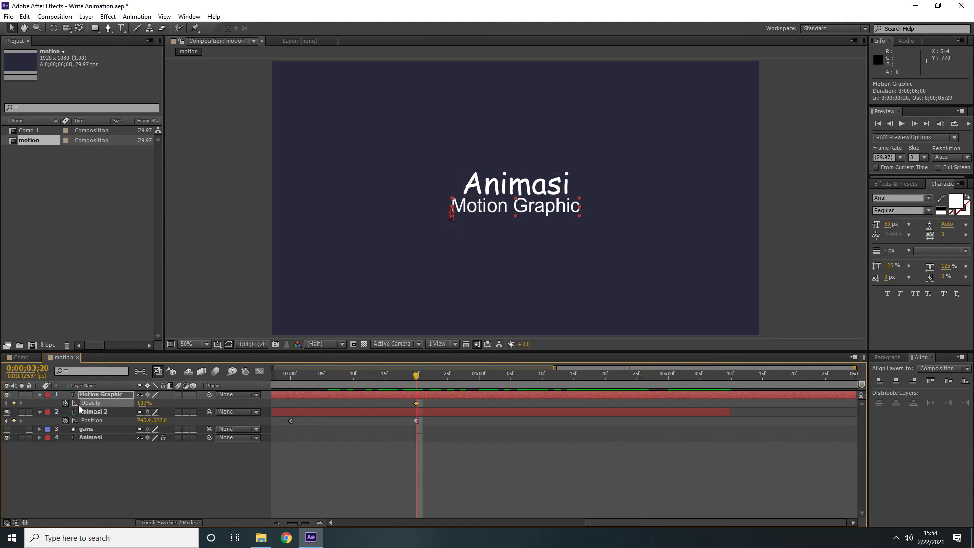
pyautogui.click(669, 375)
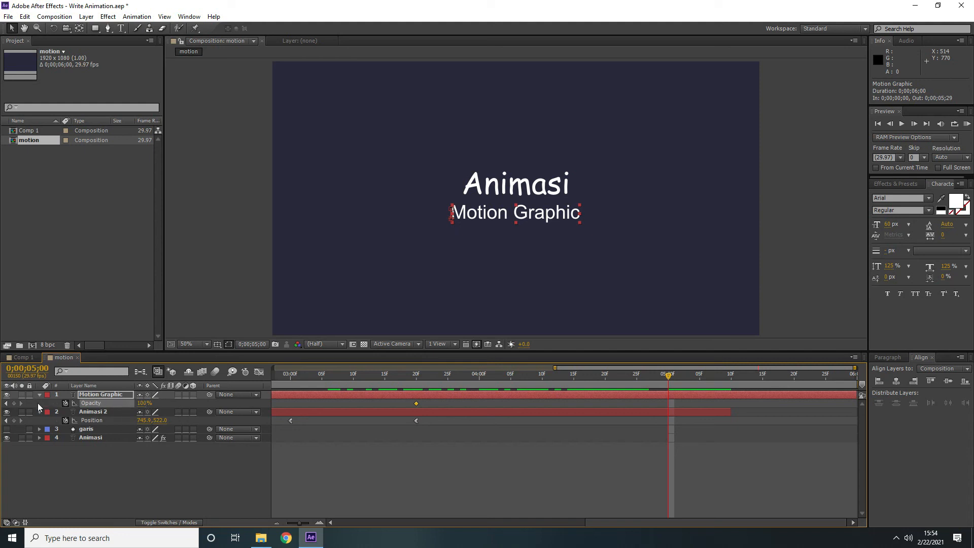
pyautogui.click(14, 404)
# Step: Set Motion Graphic's Opacity to 0% at the 0;00;03;20 keyframe and preview the fade-in
pyautogui.click(420, 379)
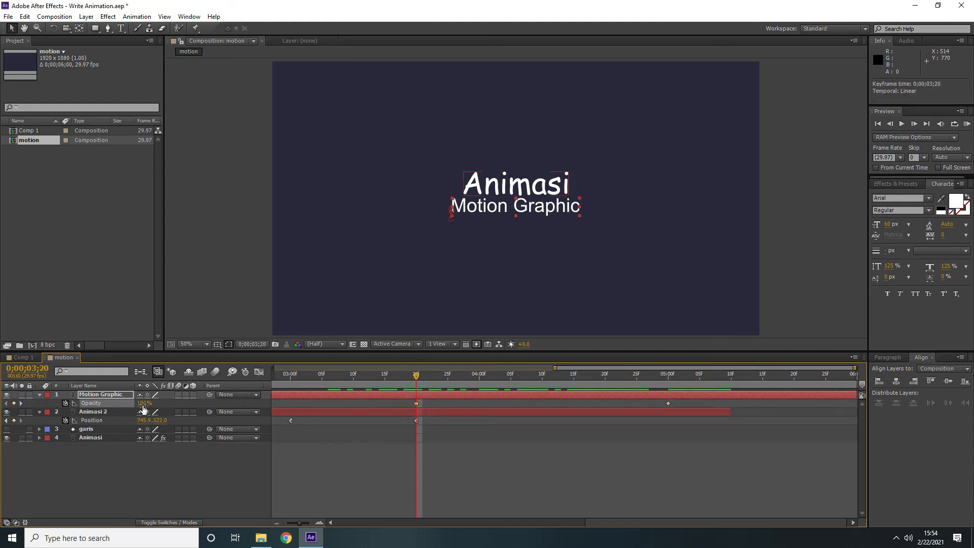
pyautogui.click(144, 404)
pyautogui.write('0')
pyautogui.press('Return')
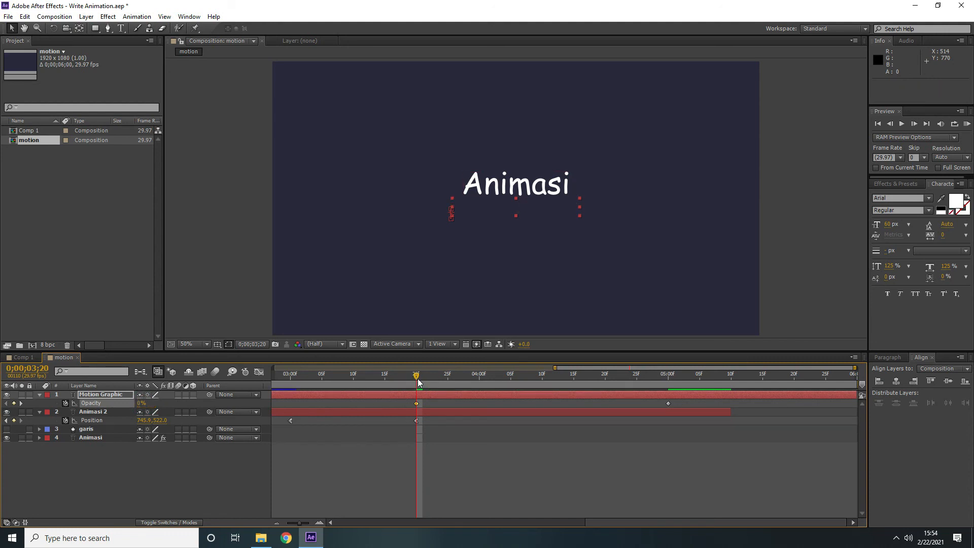
pyautogui.moveTo(417, 378); pyautogui.dragTo(343, 398)
pyautogui.press('space')
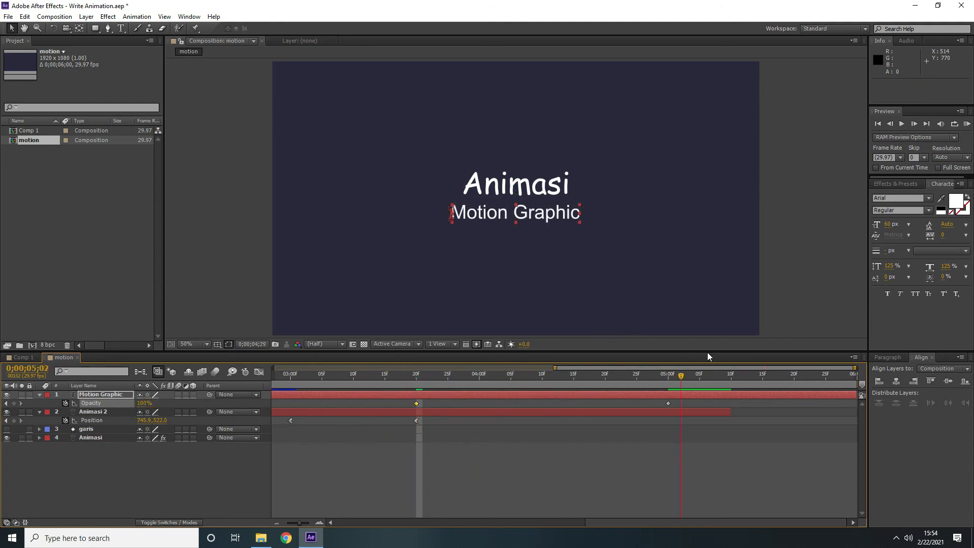
pyautogui.moveTo(735, 358); pyautogui.dragTo(756, 358)
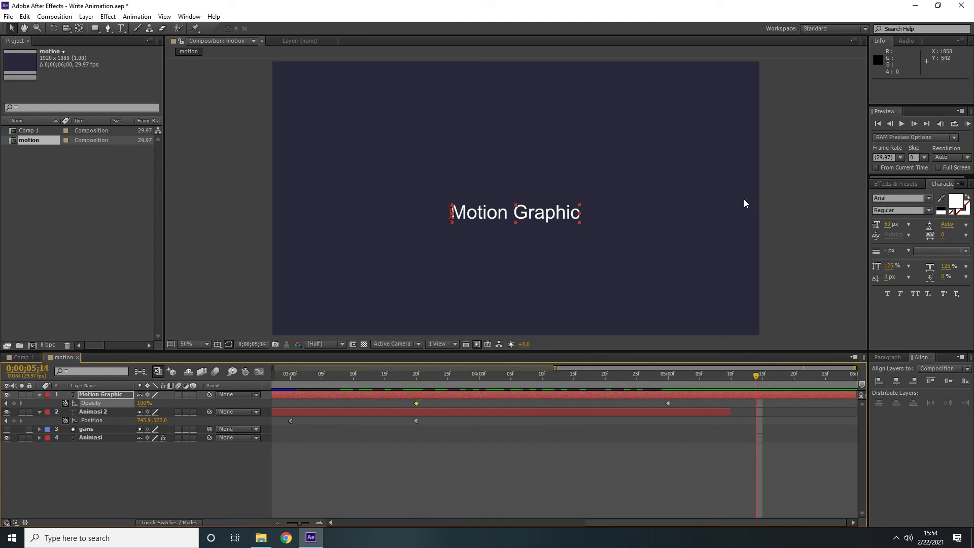
# Step: Extend the Animasi 2 layer's out point to 0;00;05;29 and run a RAM preview of the composition
pyautogui.click(714, 374)
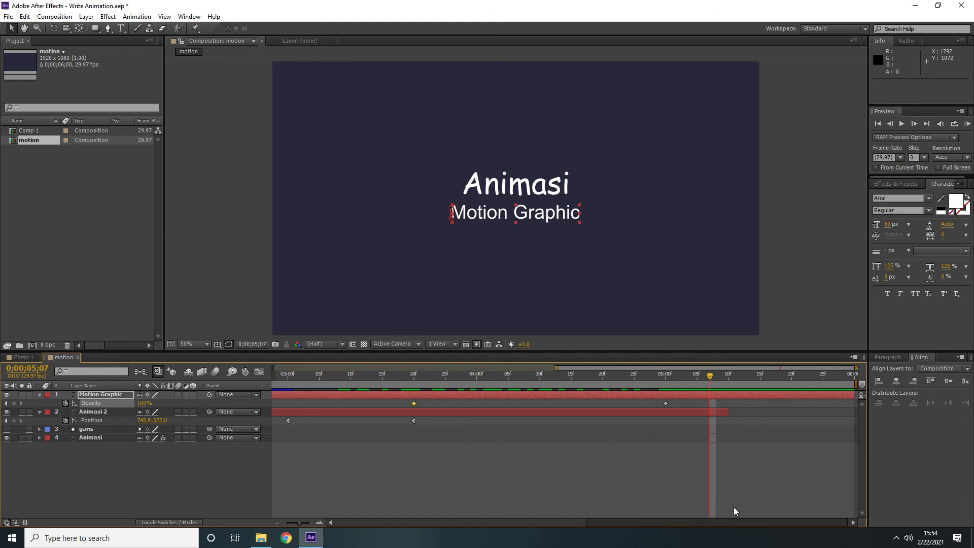
pyautogui.moveTo(730, 412); pyautogui.dragTo(836, 407)
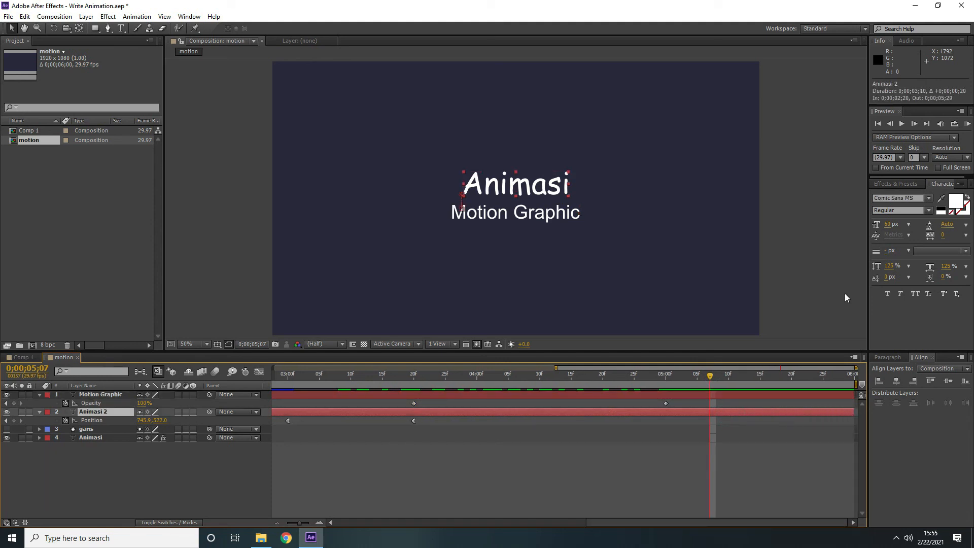
pyautogui.click(966, 124)
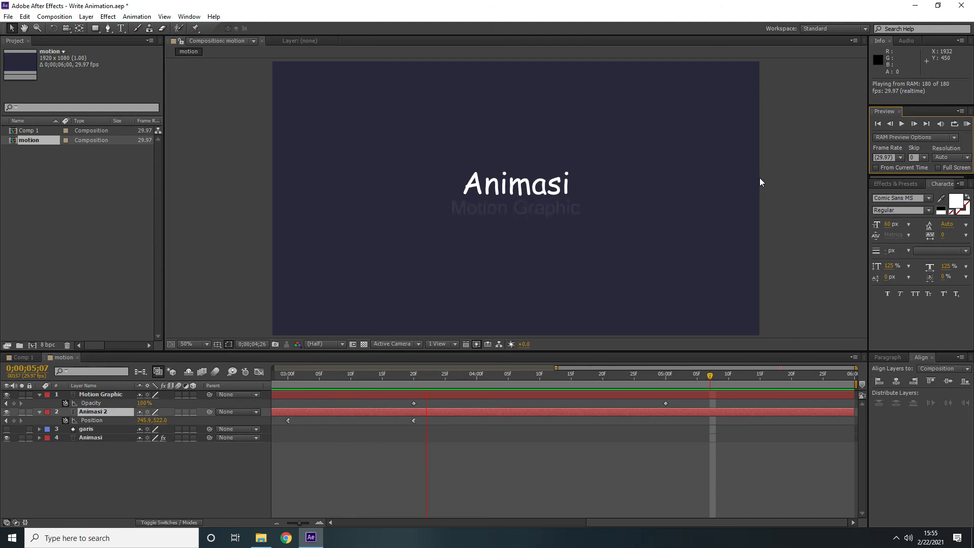
pyautogui.press('space')
# Step: Go back to 0;00;02;12 in the write-on section and play the full animation again as a RAM preview
pyautogui.moveTo(592, 522); pyautogui.dragTo(501, 501)
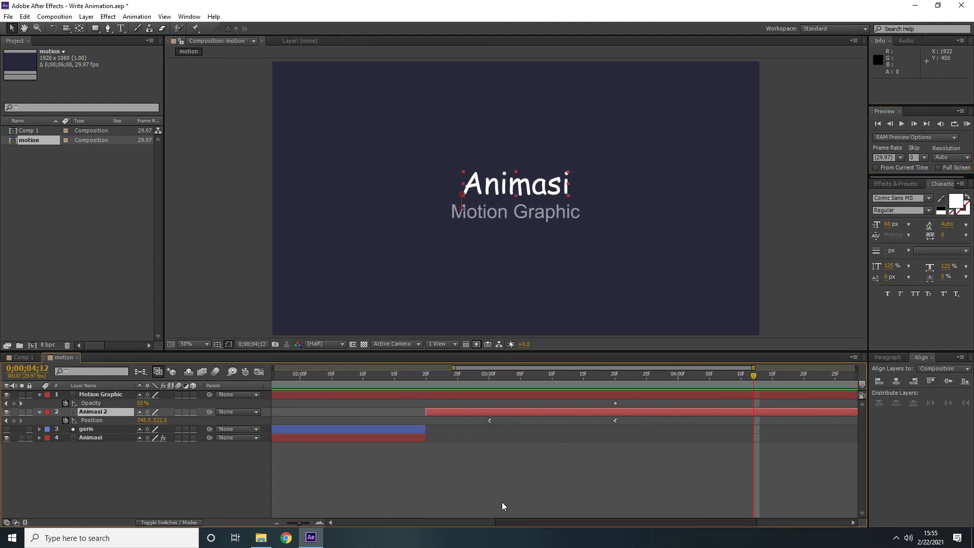
pyautogui.click(376, 377)
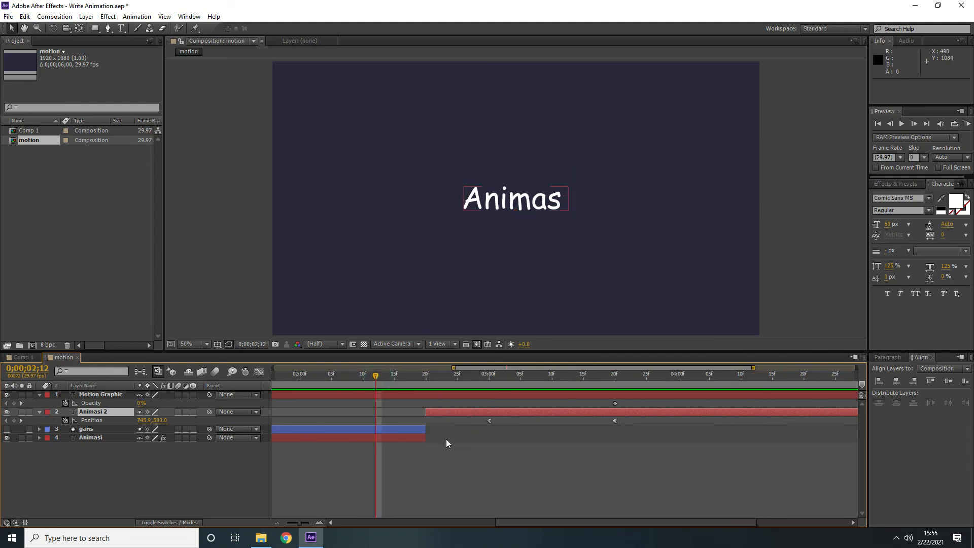
pyautogui.click(967, 125)
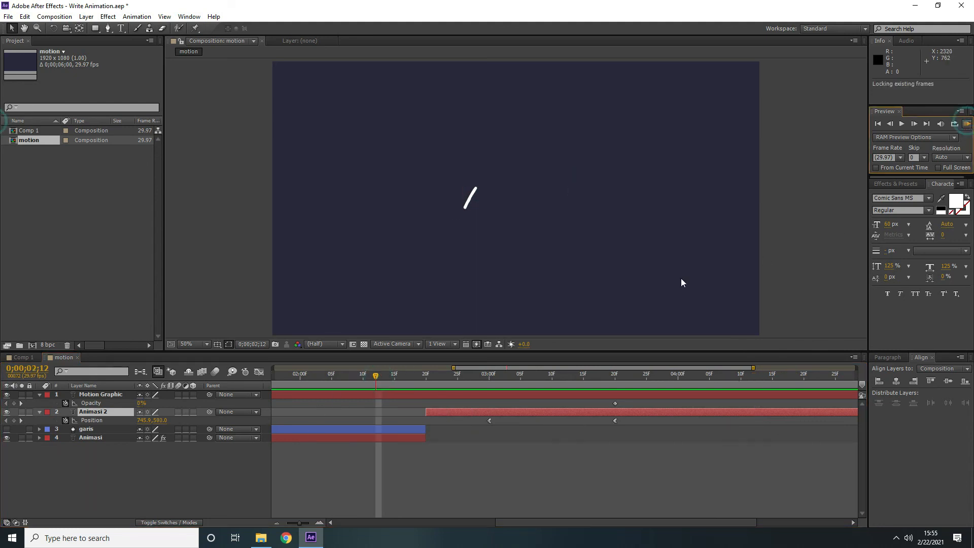